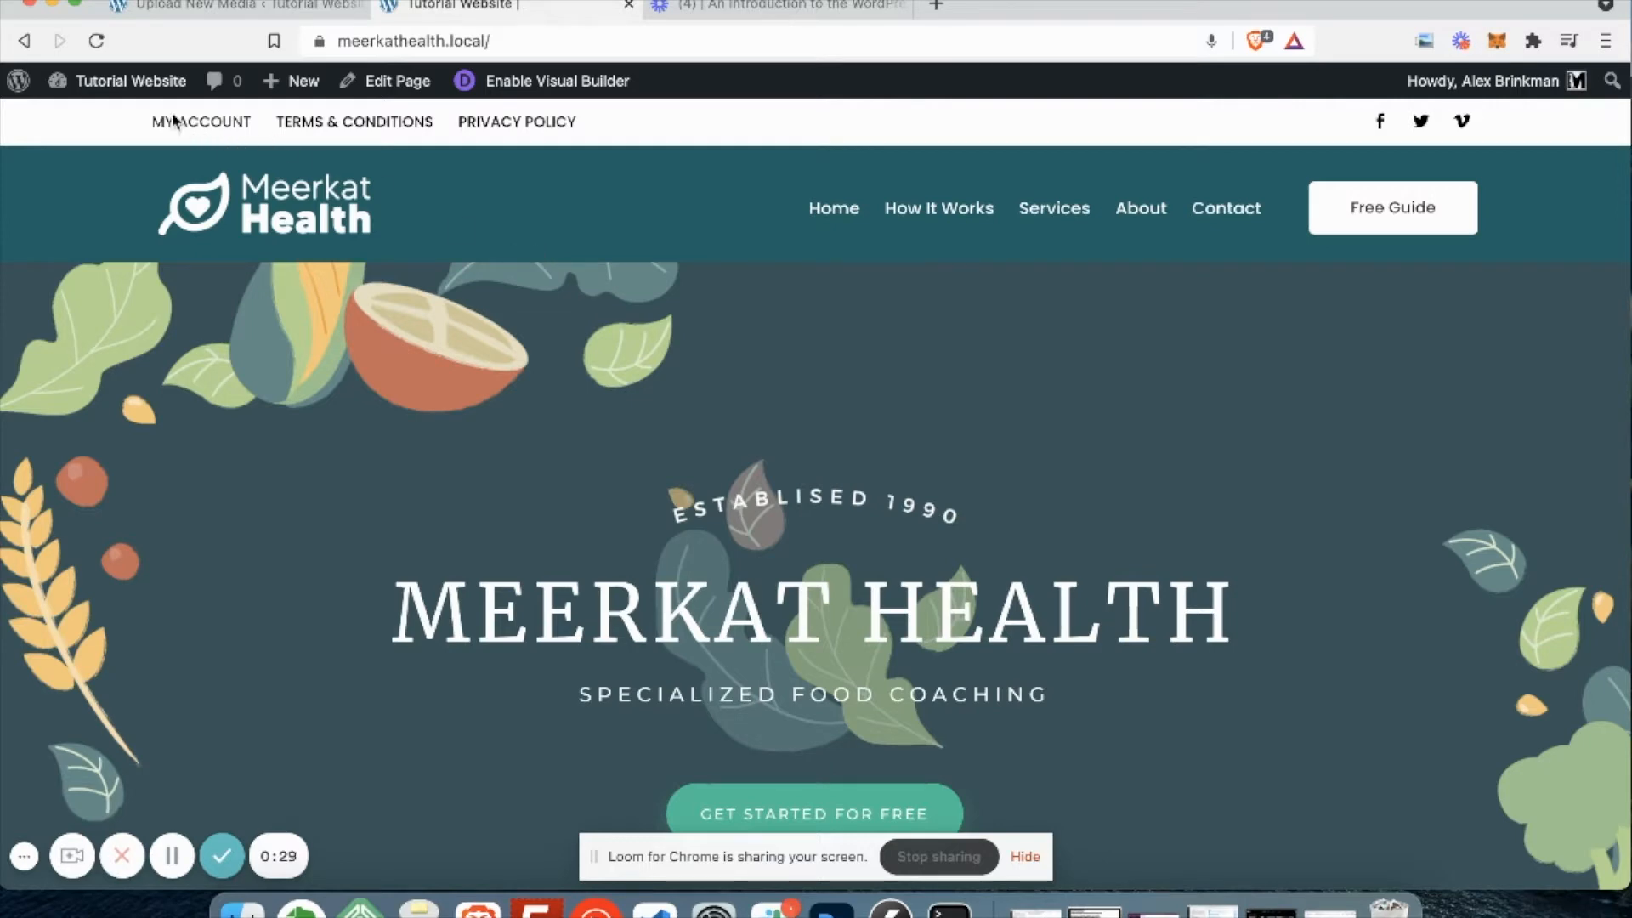
Go from the live site to its WordPress dashboard and open the navigation menu editor.
click(109, 81)
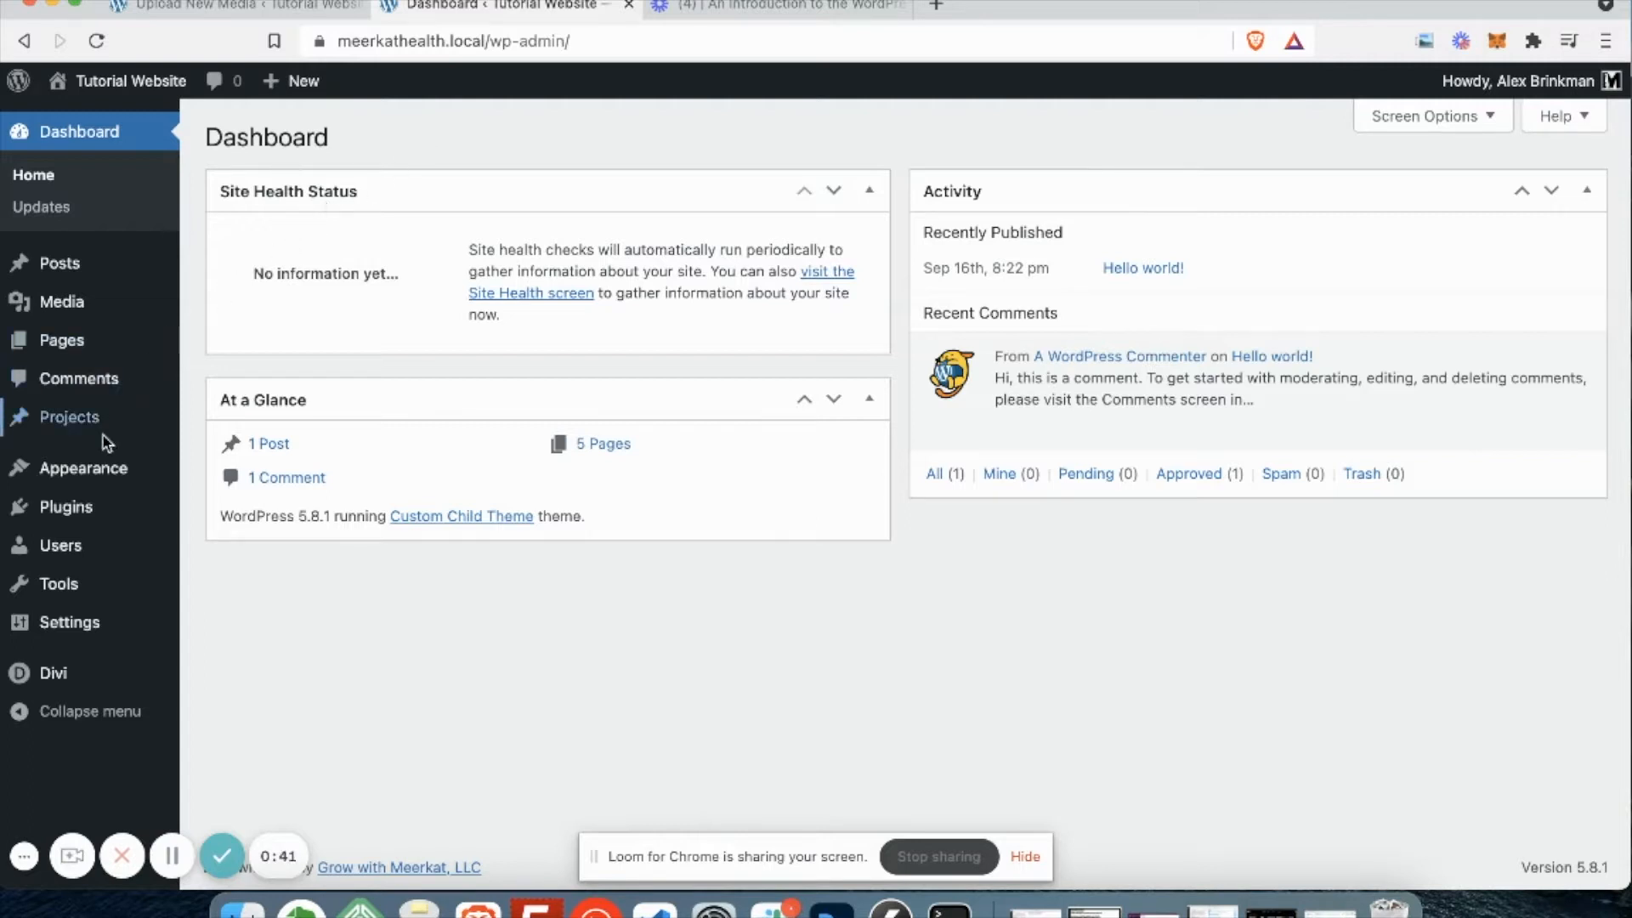
mouse_move(84, 469)
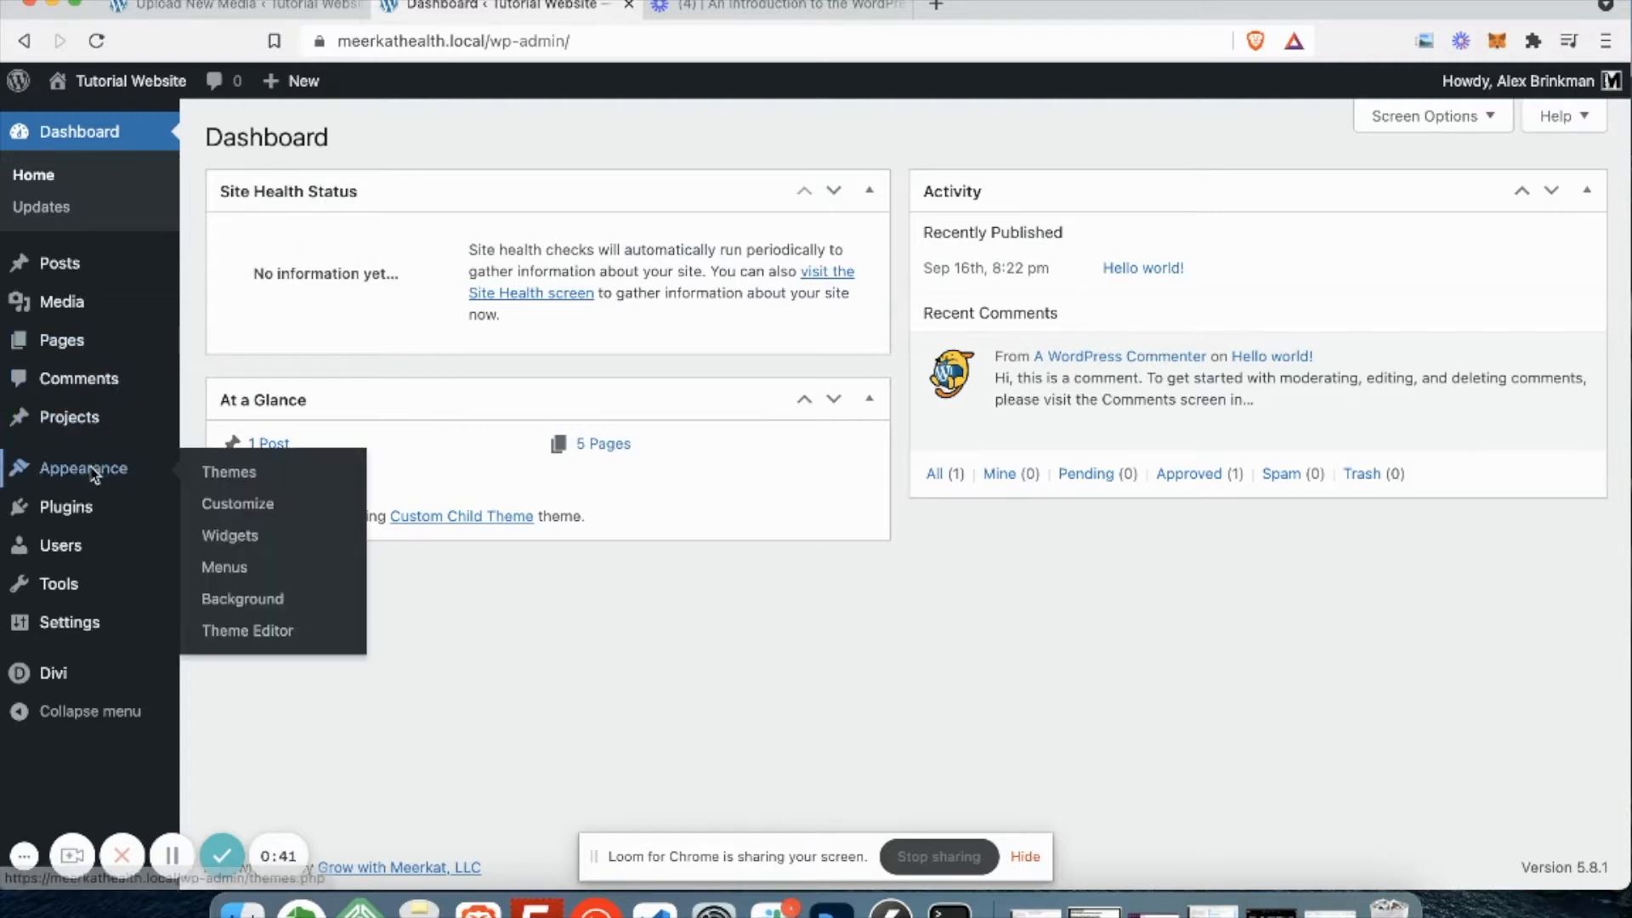
click(234, 573)
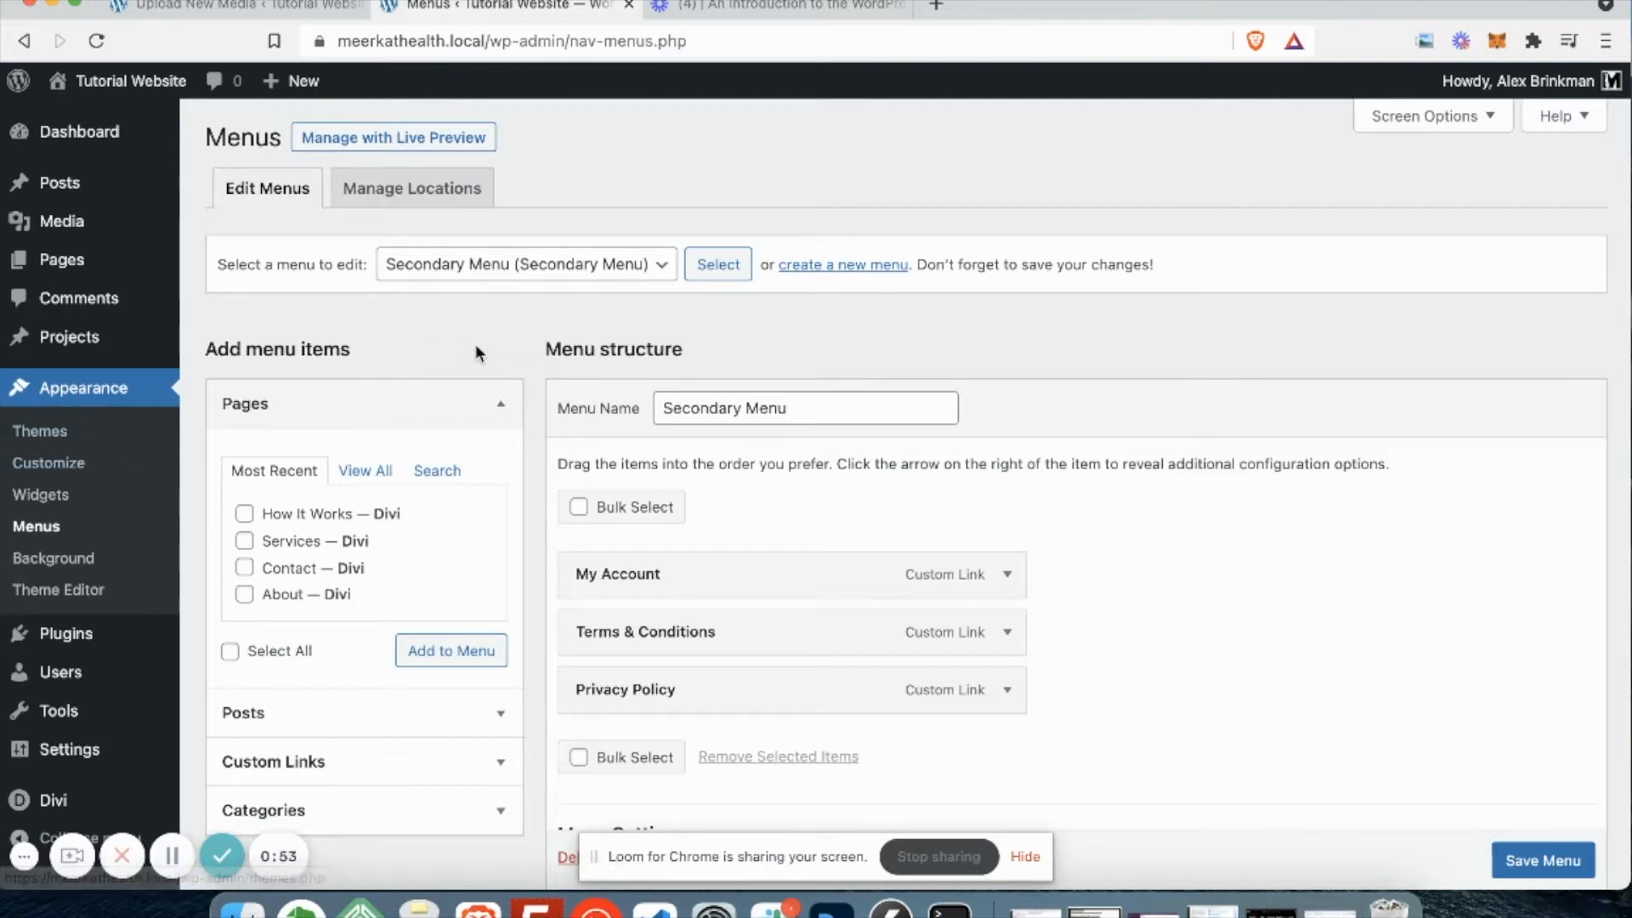
Choose Primary Menu instead of Secondary Menu as the menu to edit.
click(499, 262)
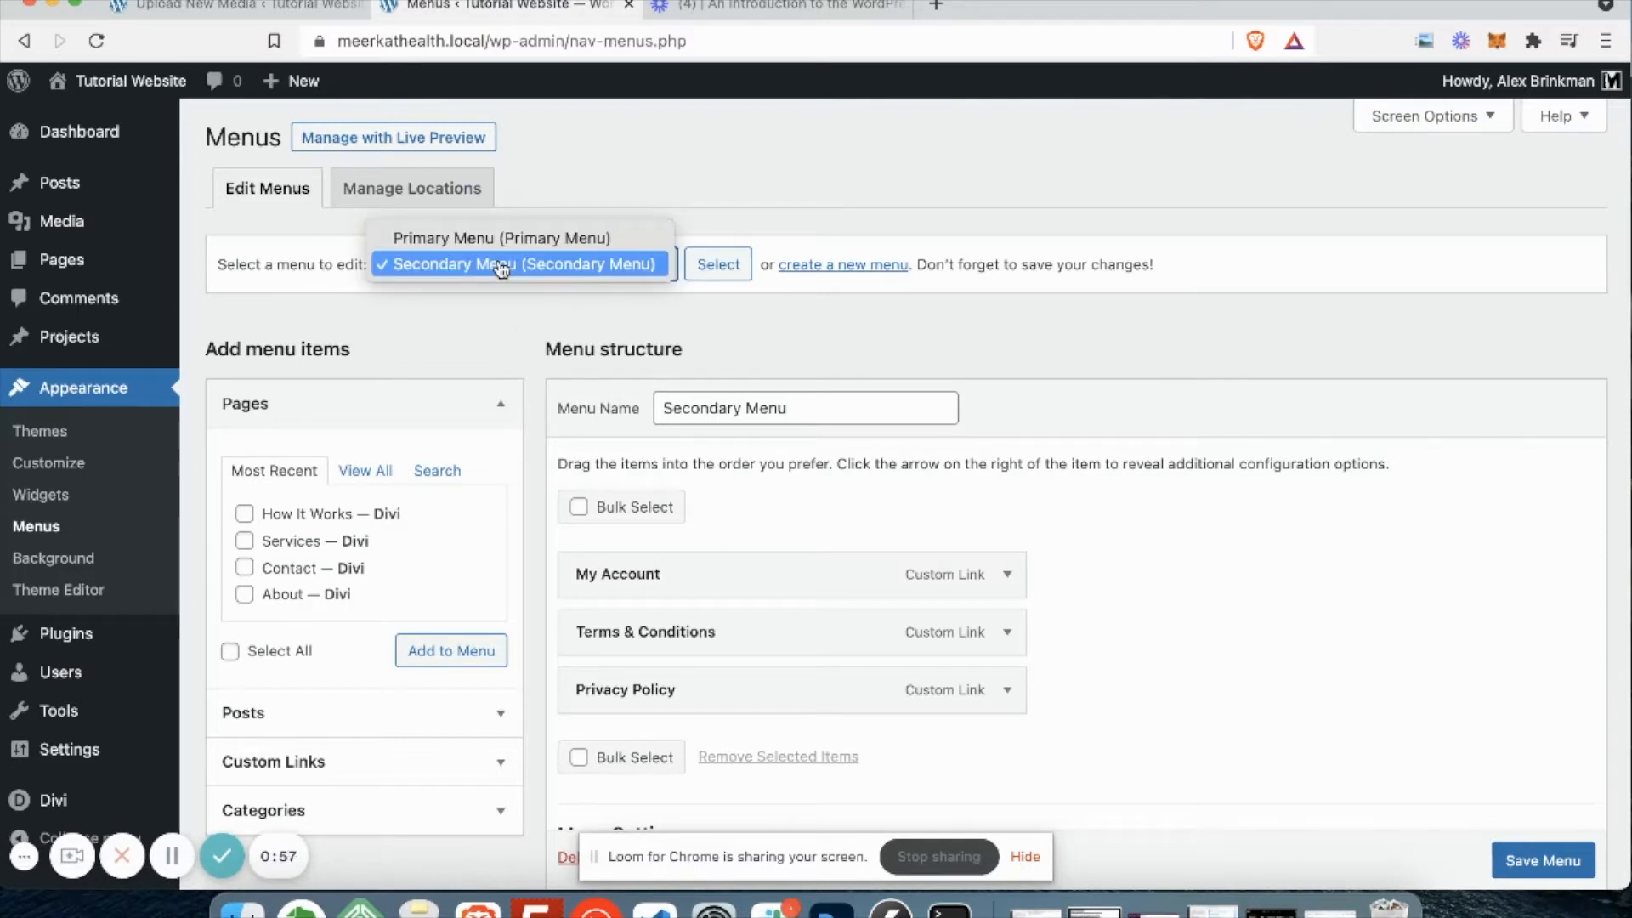
click(442, 264)
click(444, 264)
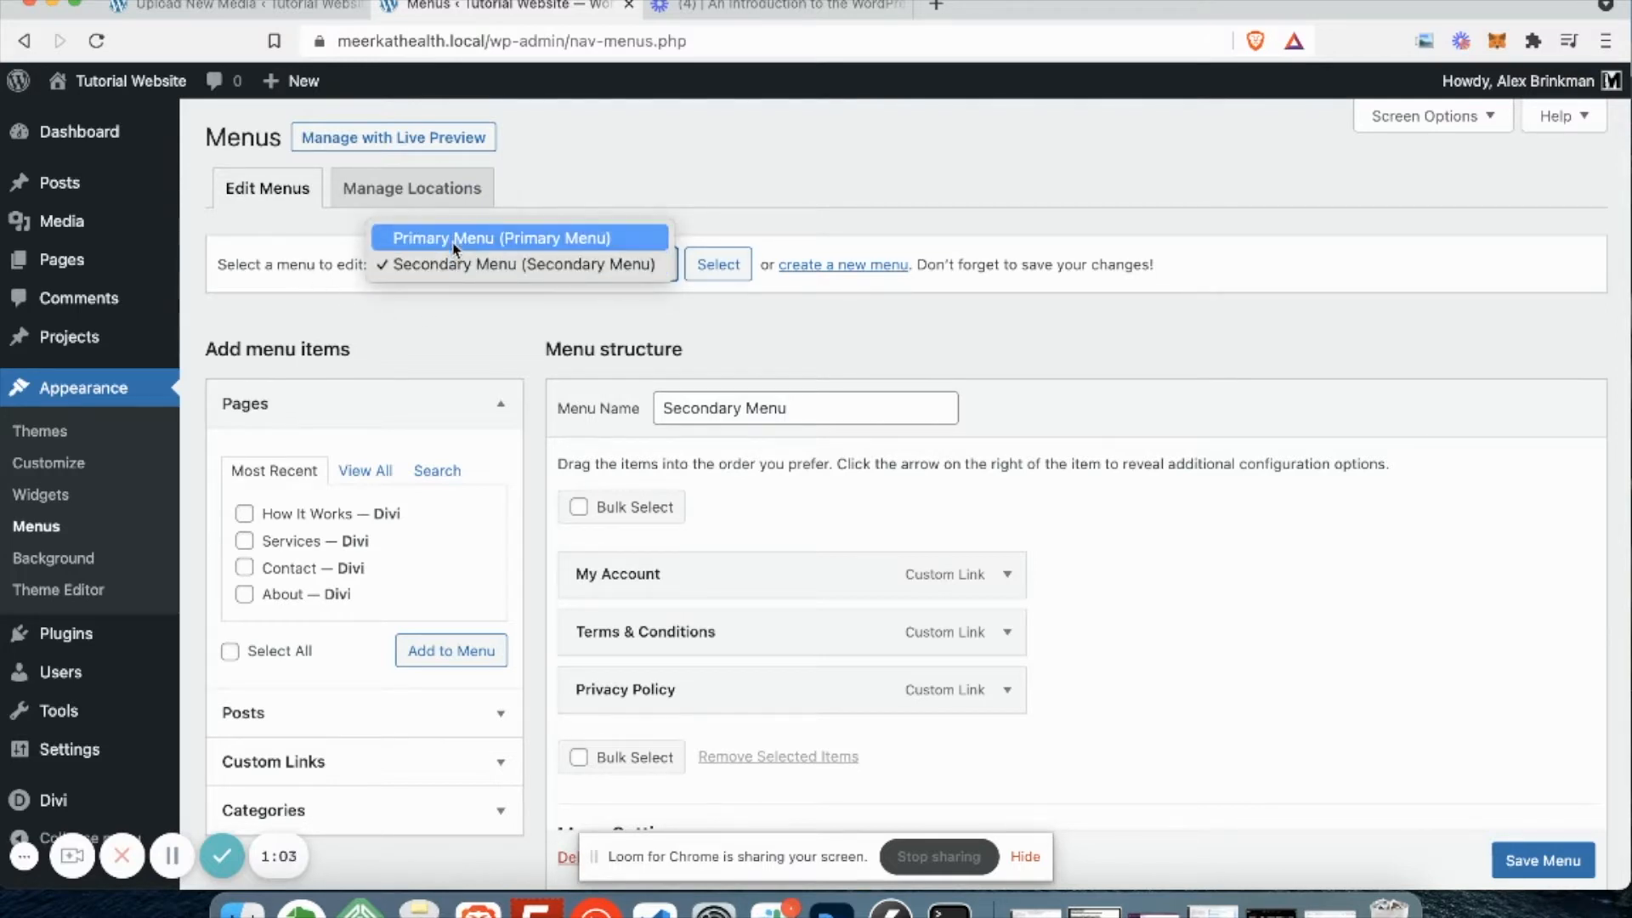
click(455, 242)
Open the live Tutorial Website in a new browser tab and view its header navigation.
right_click(125, 79)
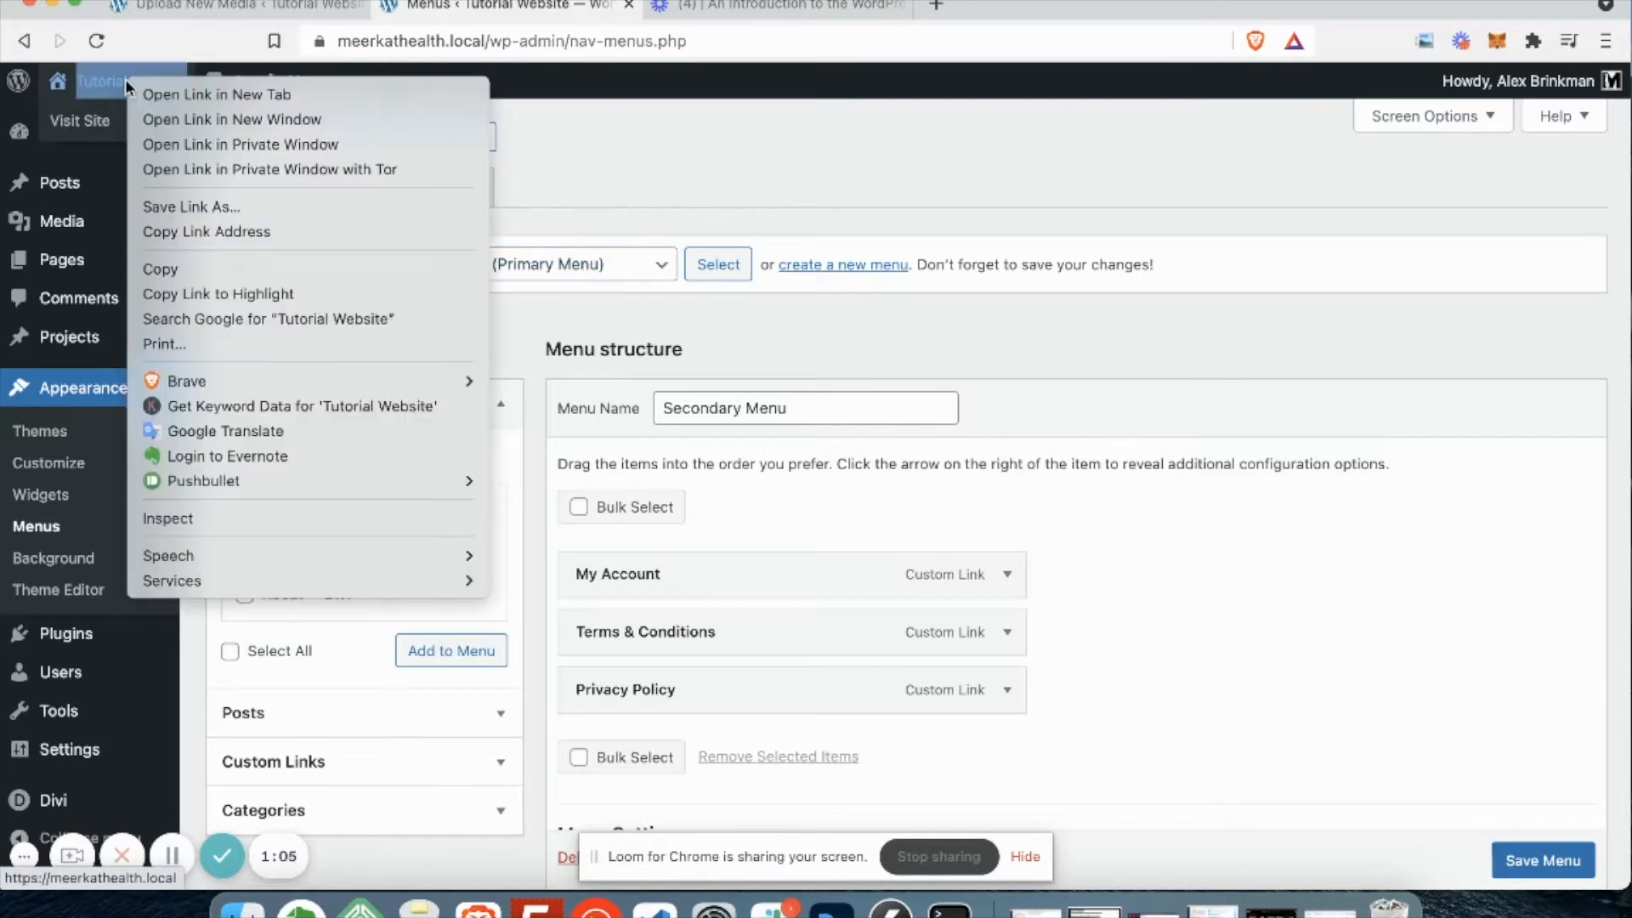
click(217, 94)
click(693, 13)
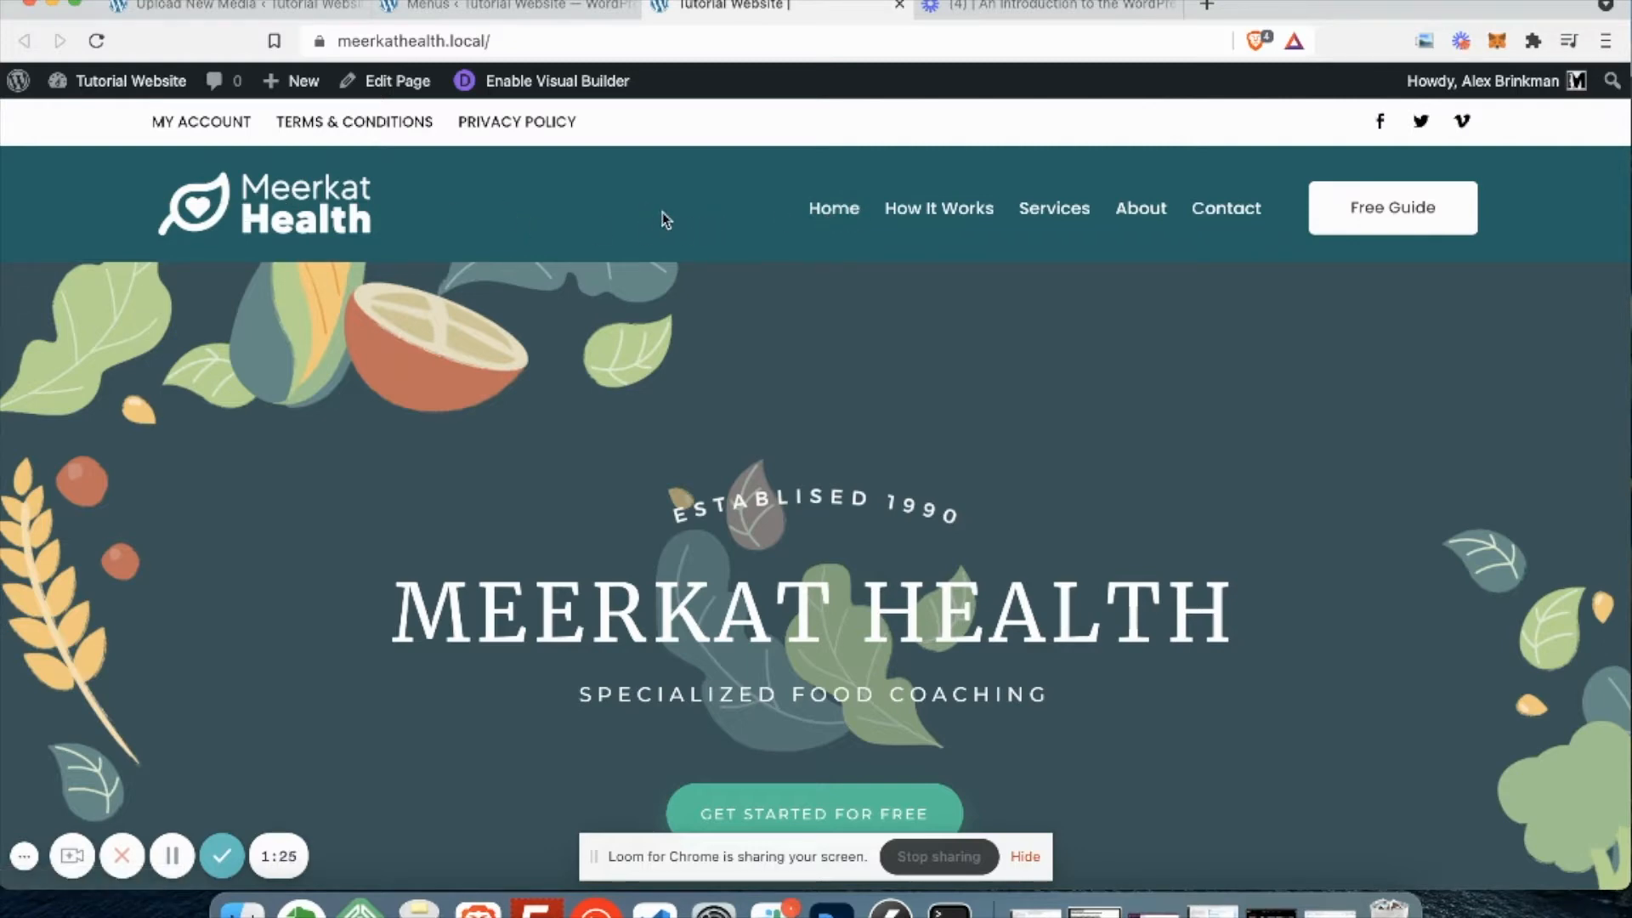
Return to the menu editor, load the Primary Menu, and review its name, items and display location.
click(550, 8)
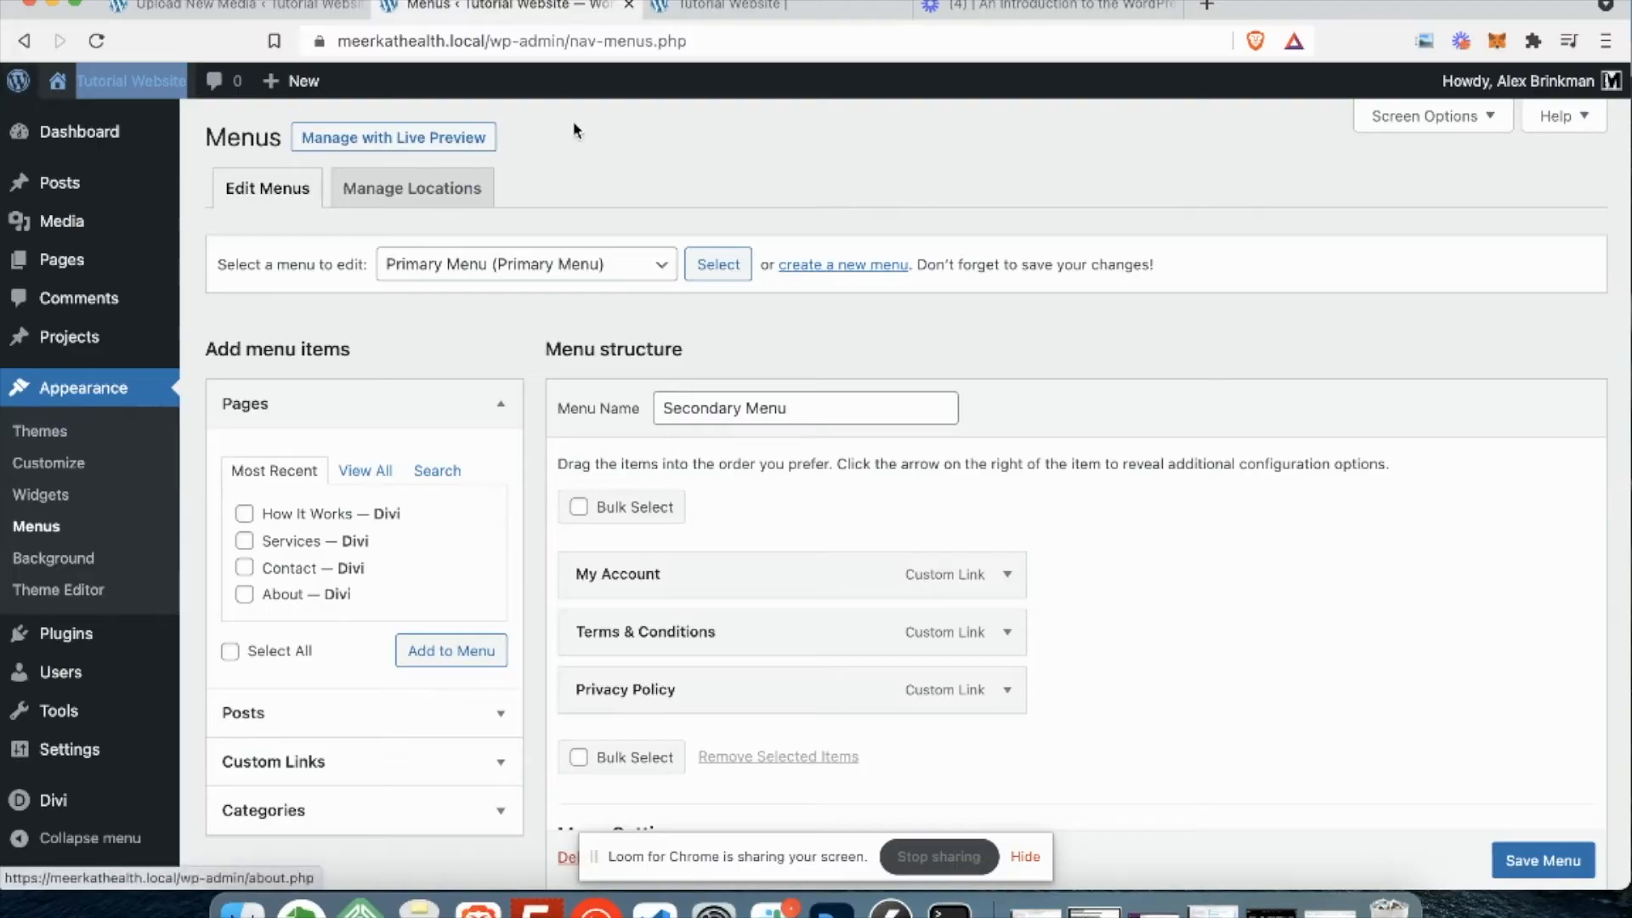
click(716, 263)
scroll(680, 281, down, 3)
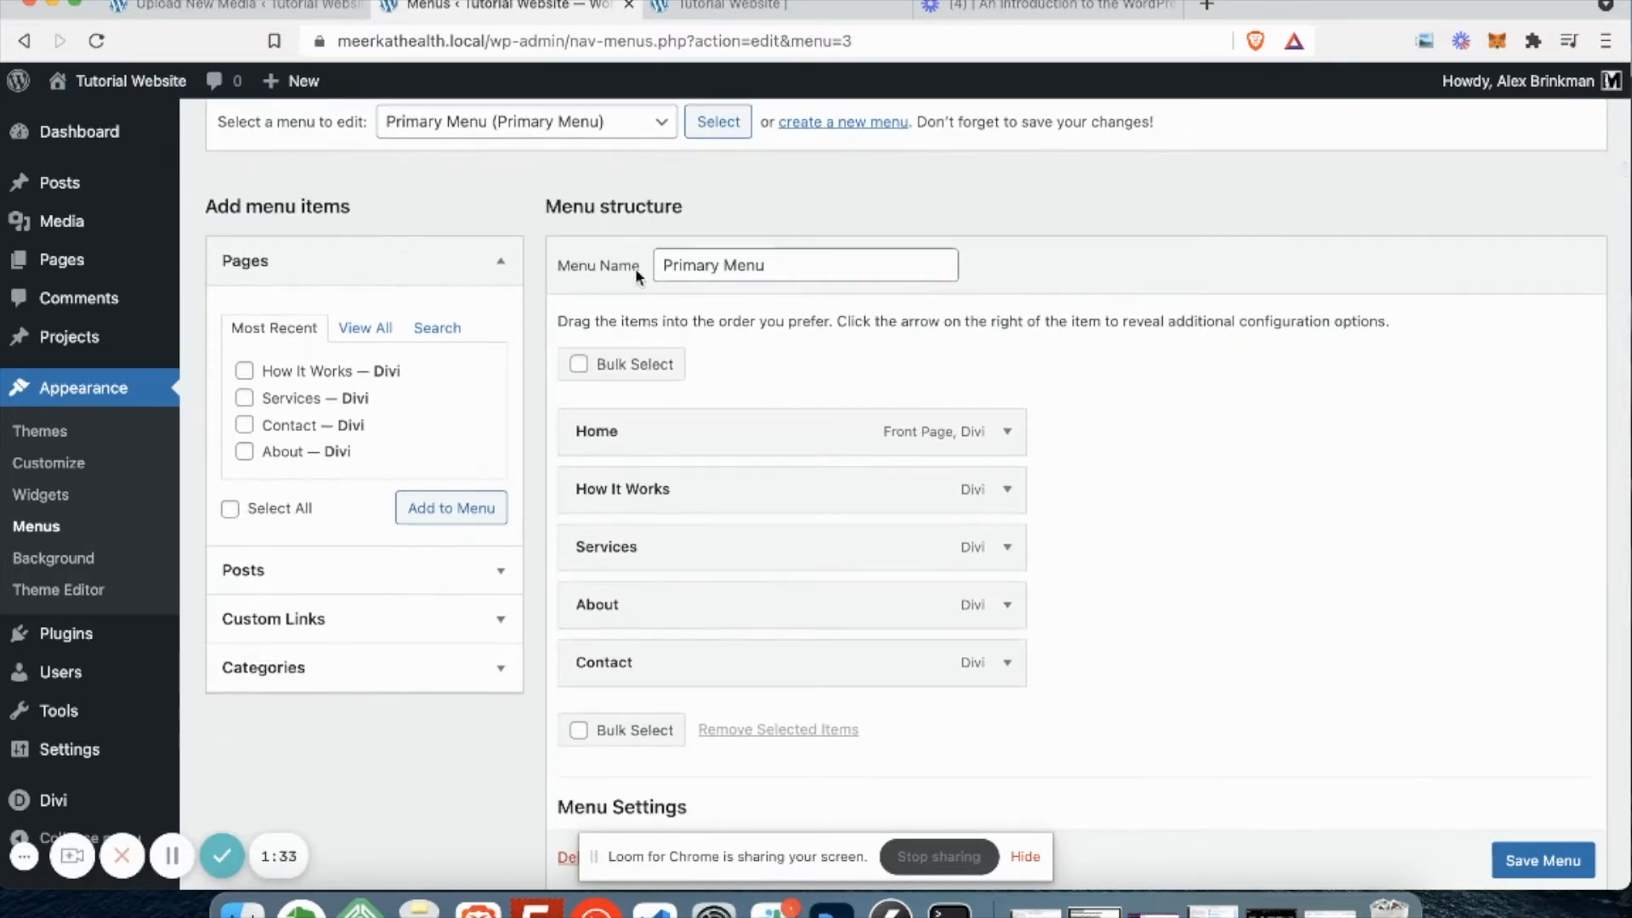
triple_click(776, 269)
scroll(827, 367, down, 3)
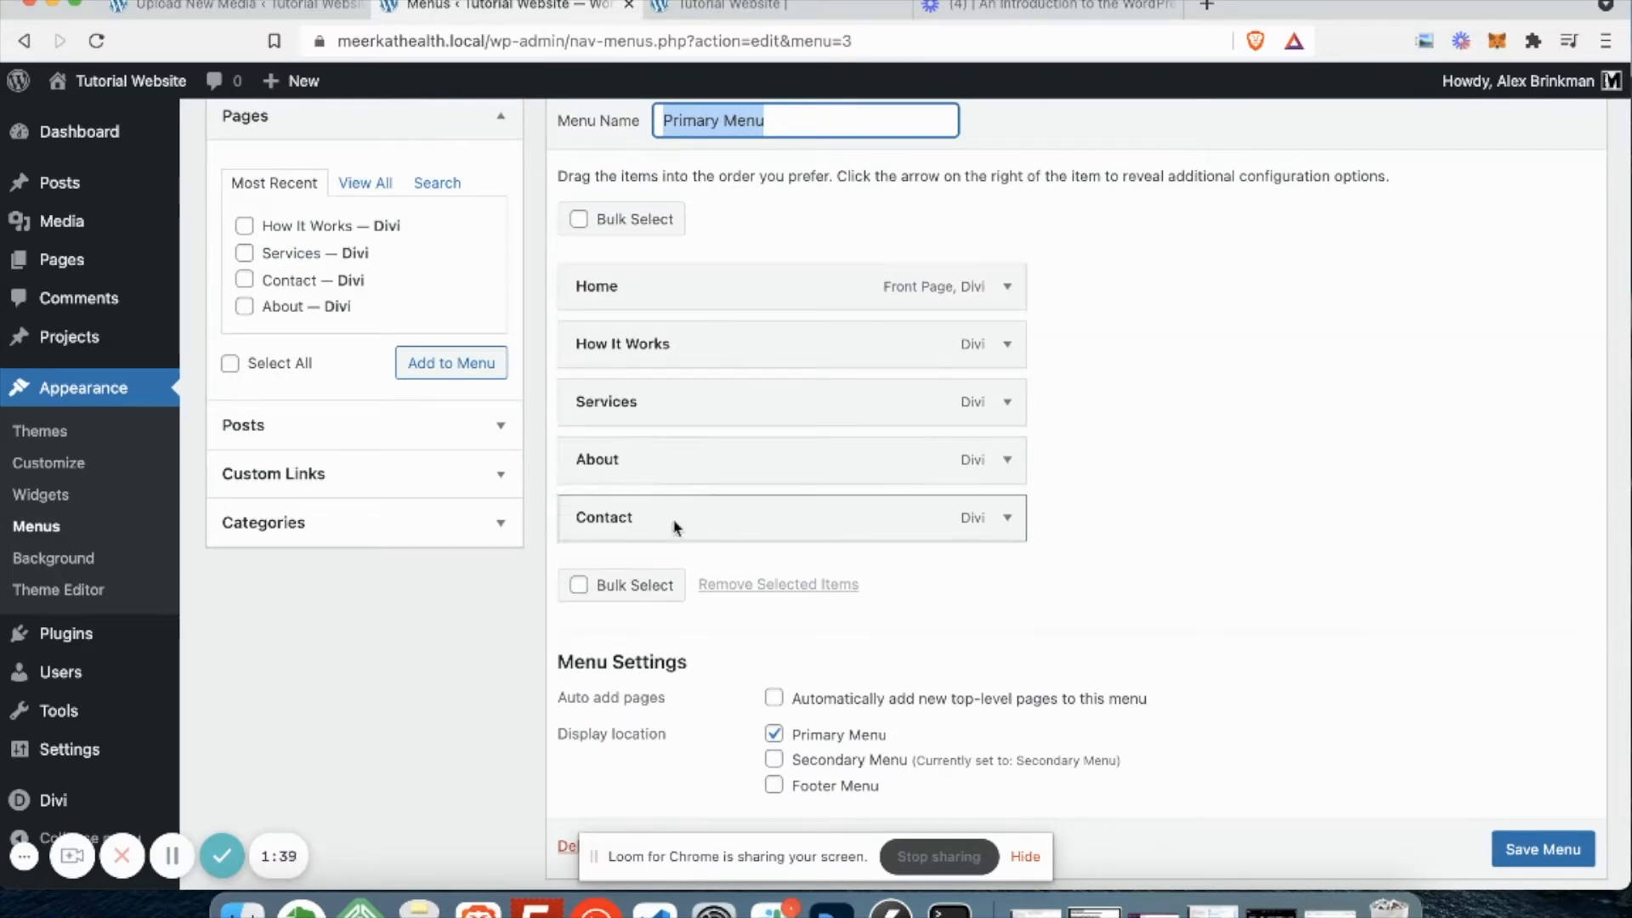
Compare the Primary Menu's item order with the header navigation on the live site.
click(748, 7)
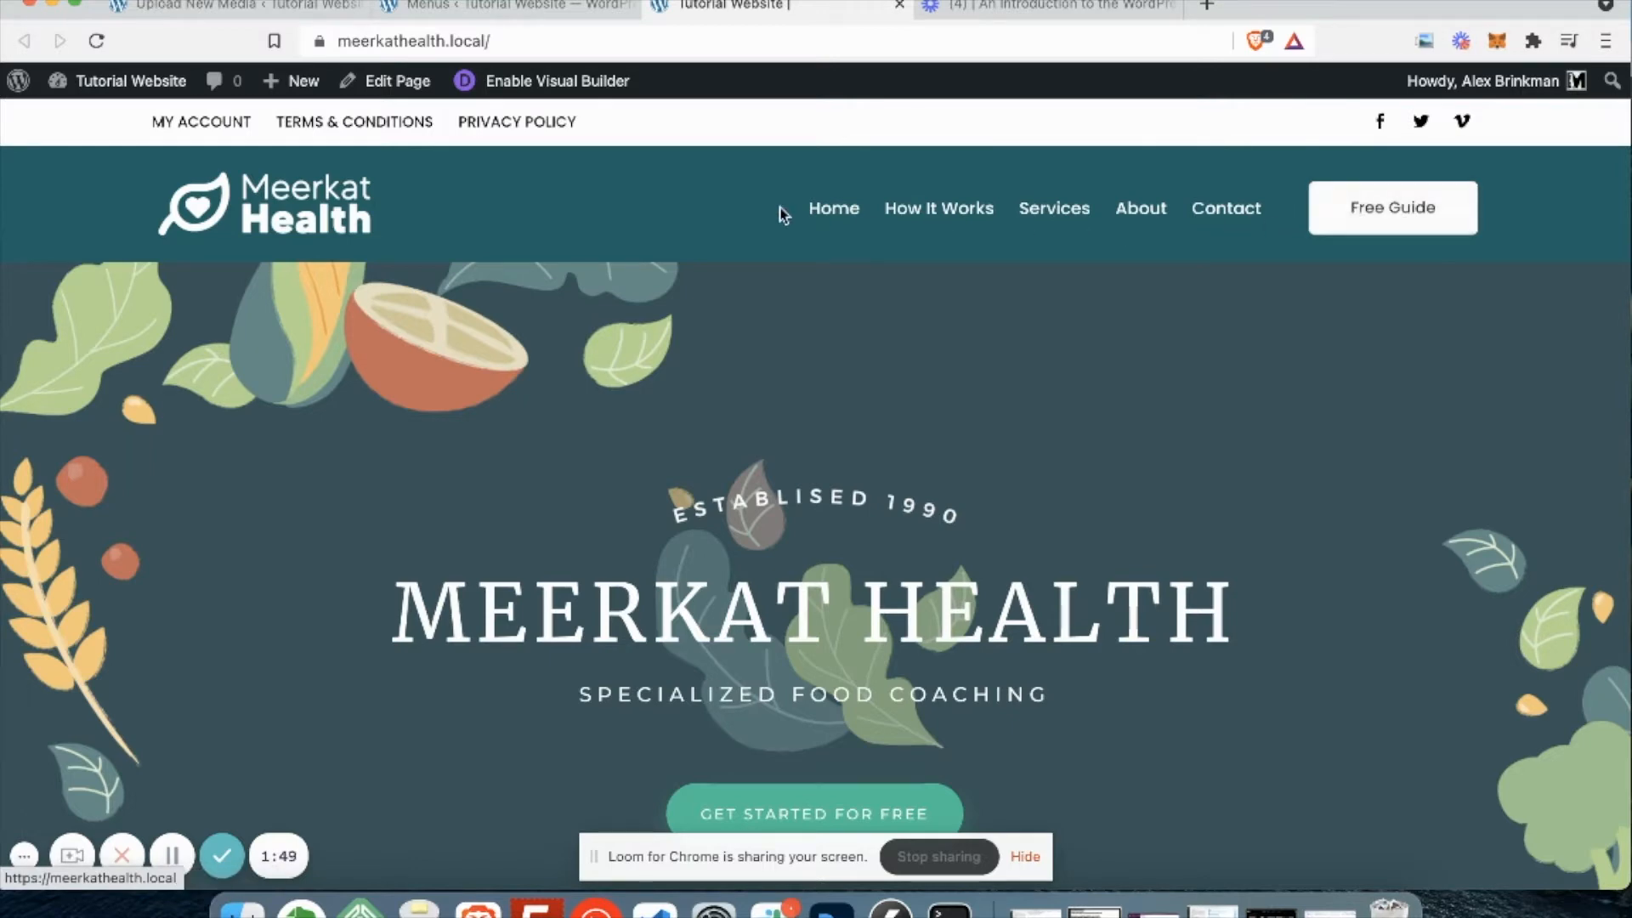
click(566, 10)
scroll(656, 390, up, 2)
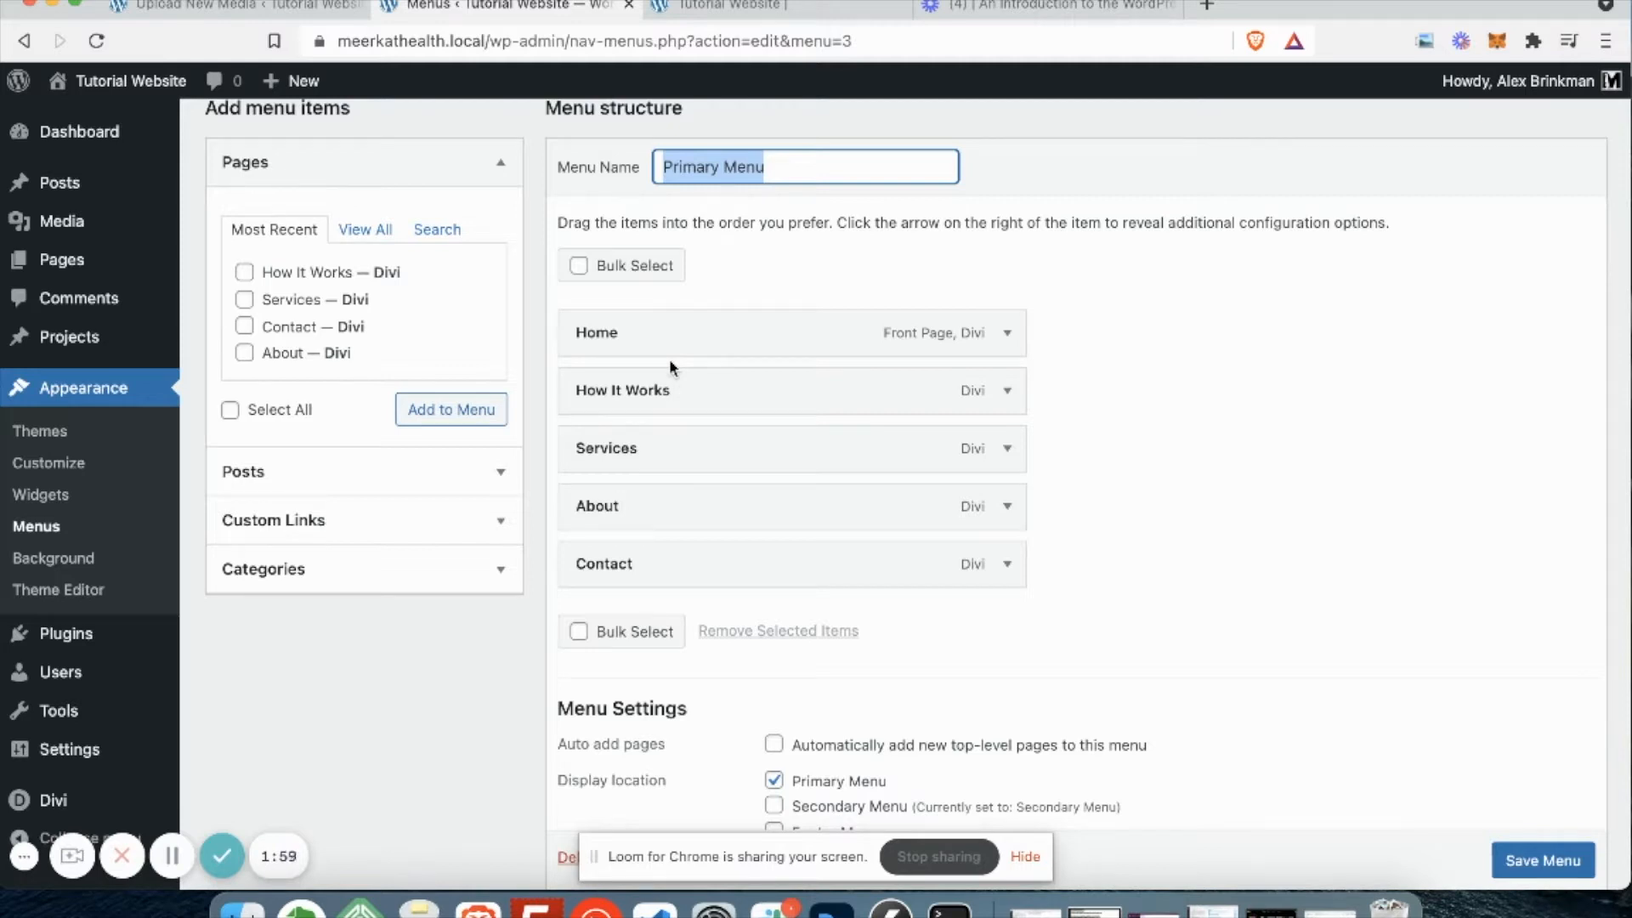
click(773, 9)
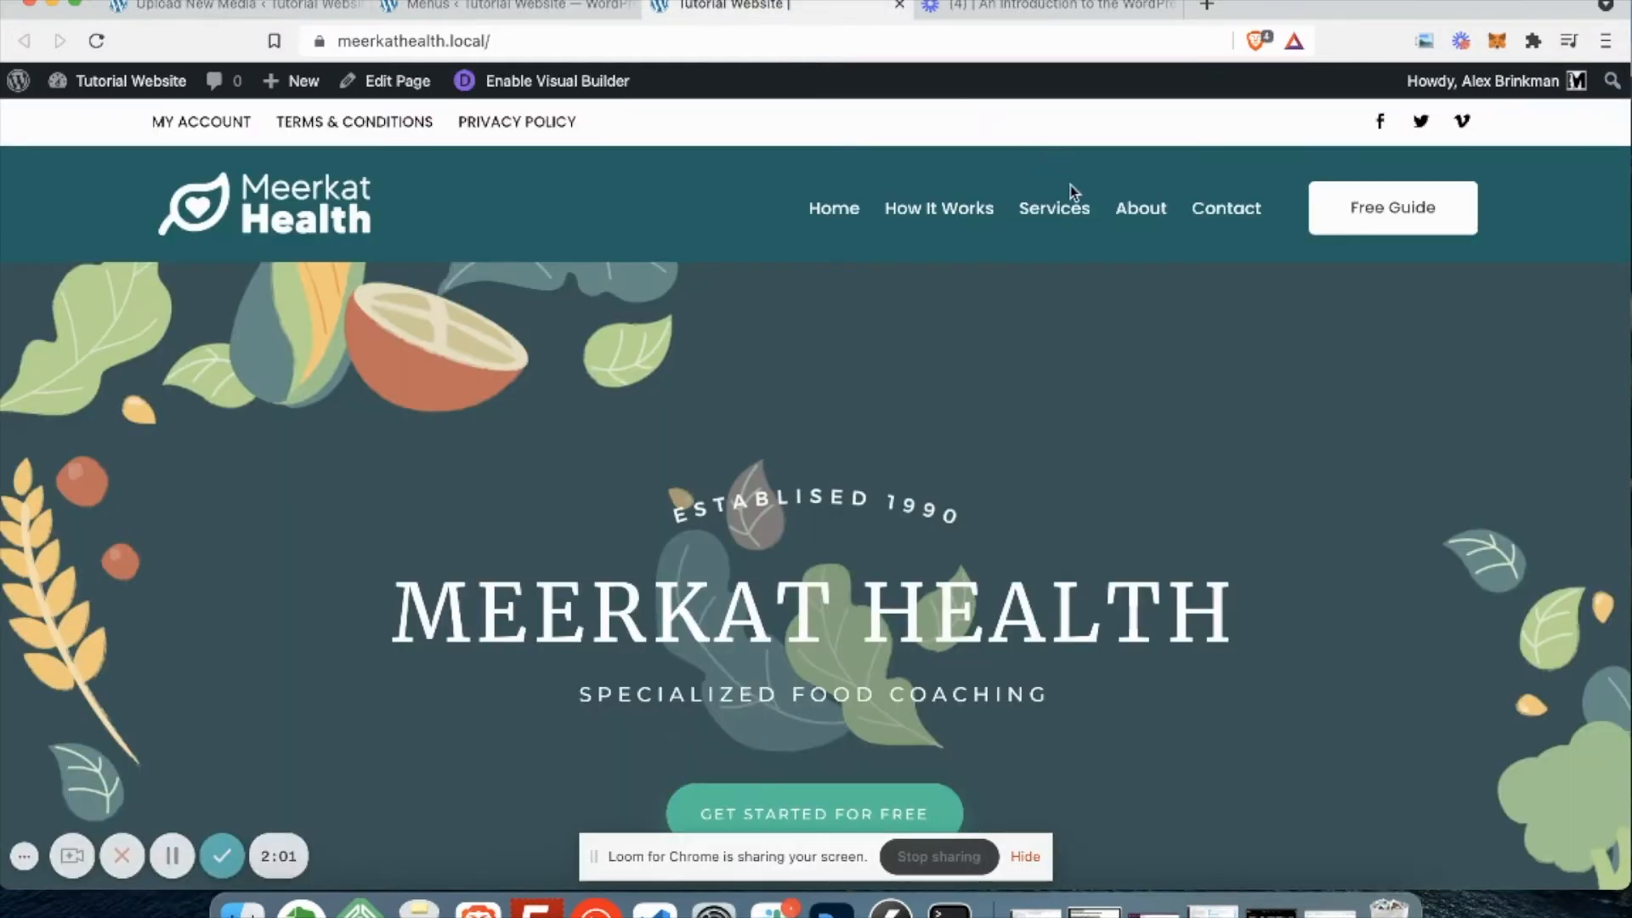
Move Services above How It Works in the Primary Menu structure and save the menu.
click(534, 19)
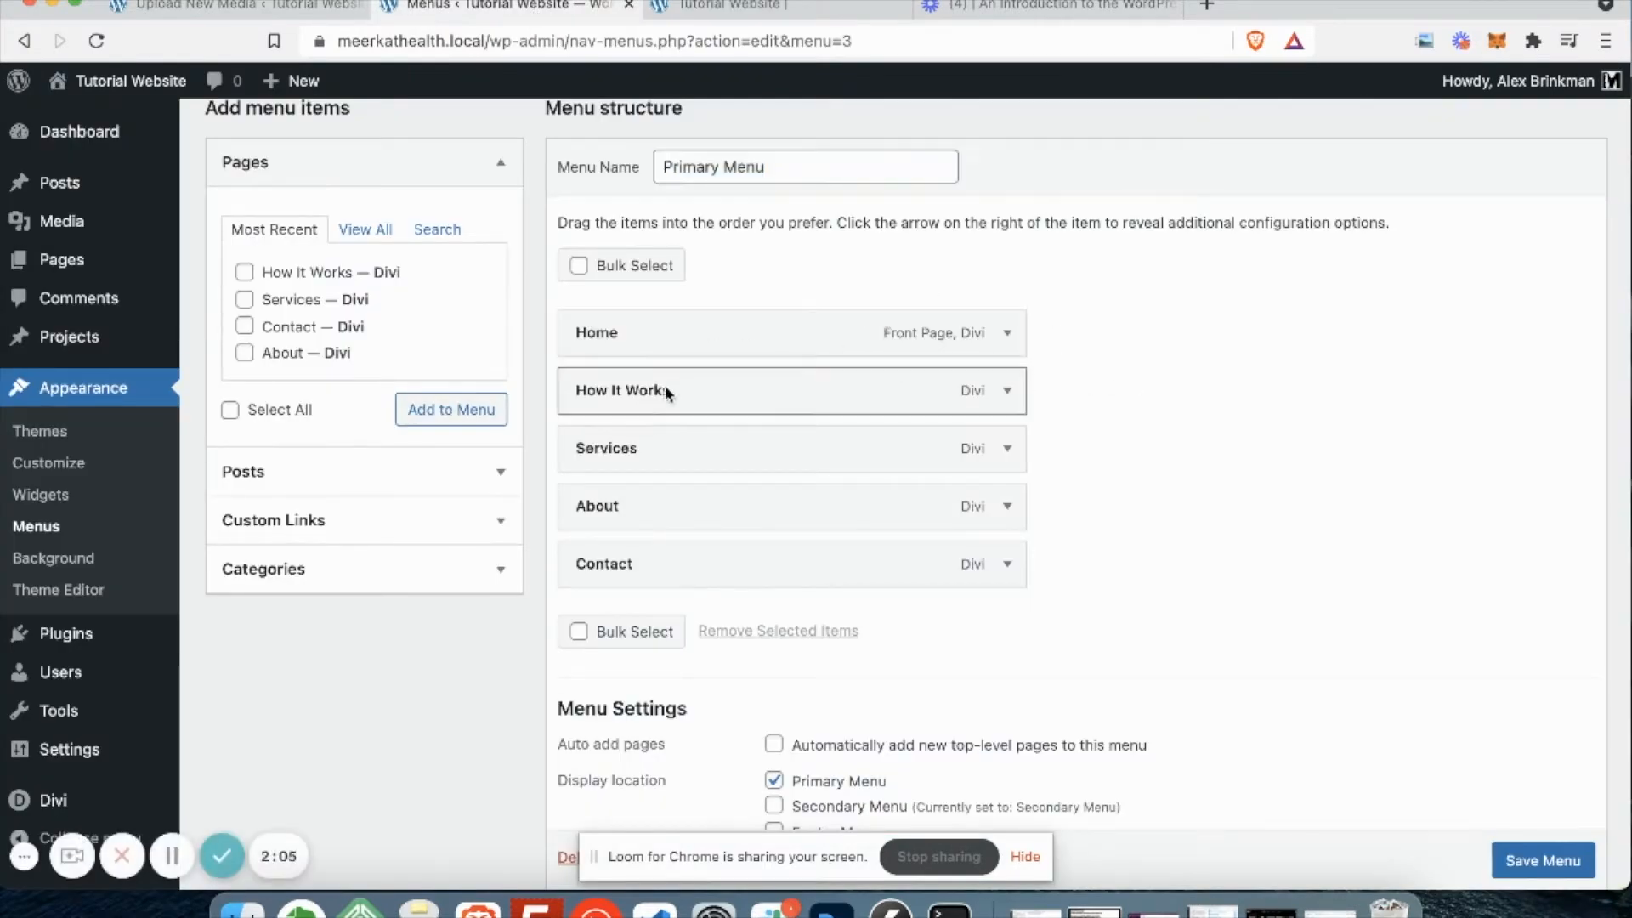
drag(626, 451, 612, 384)
scroll(1059, 475, down, 2)
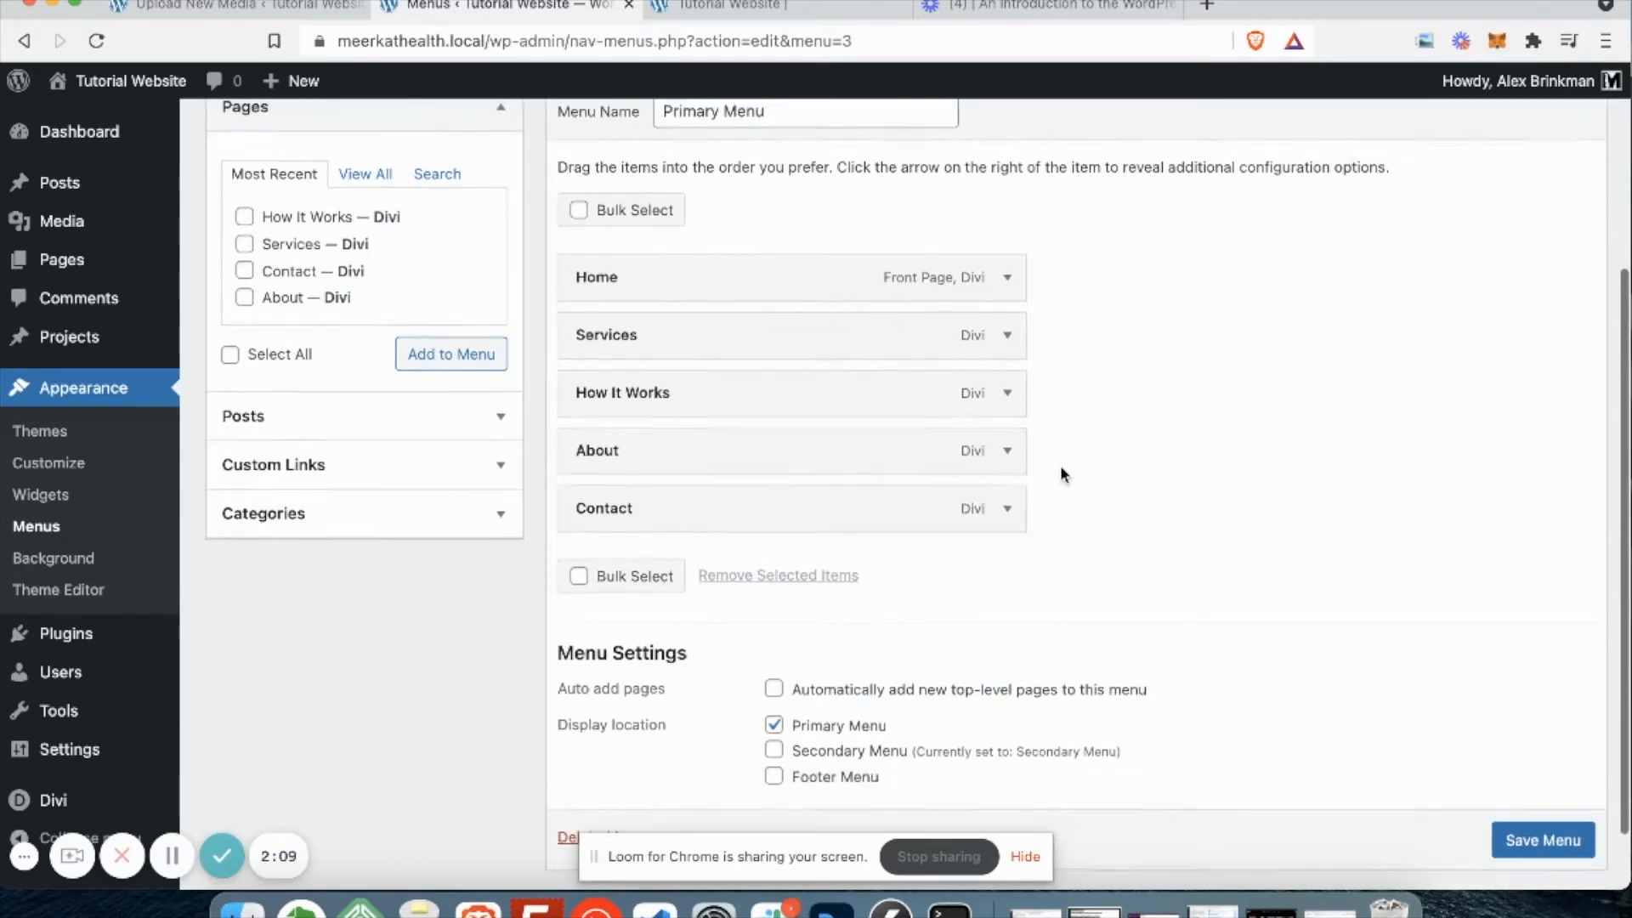
scroll(1531, 807, down, 2)
click(1544, 803)
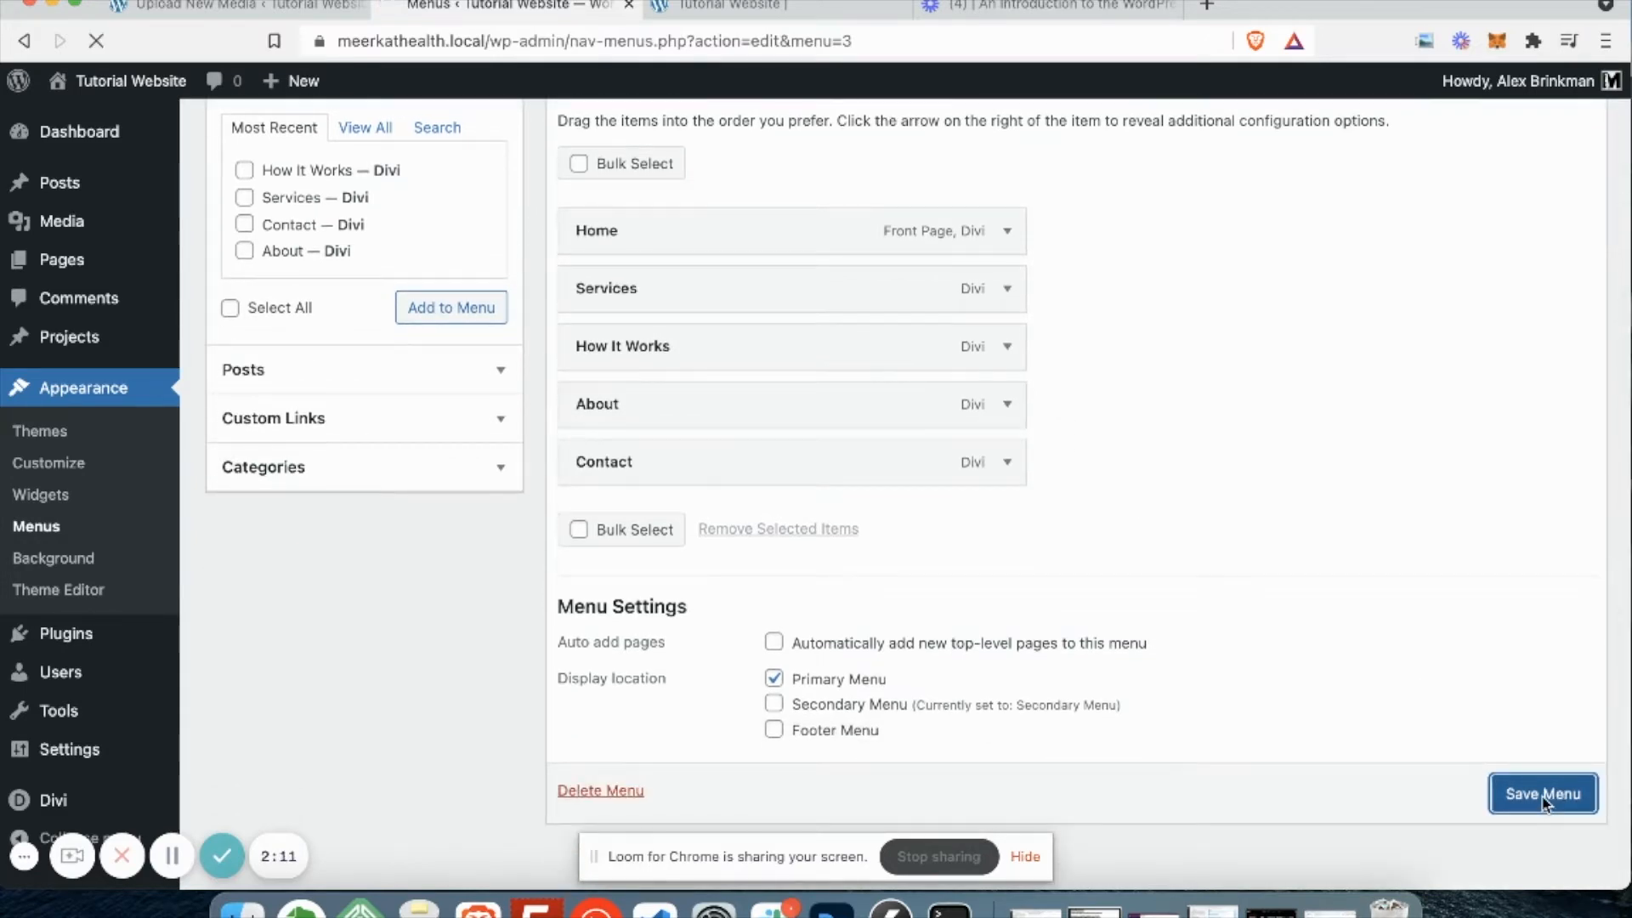
scroll(1390, 652, down, 5)
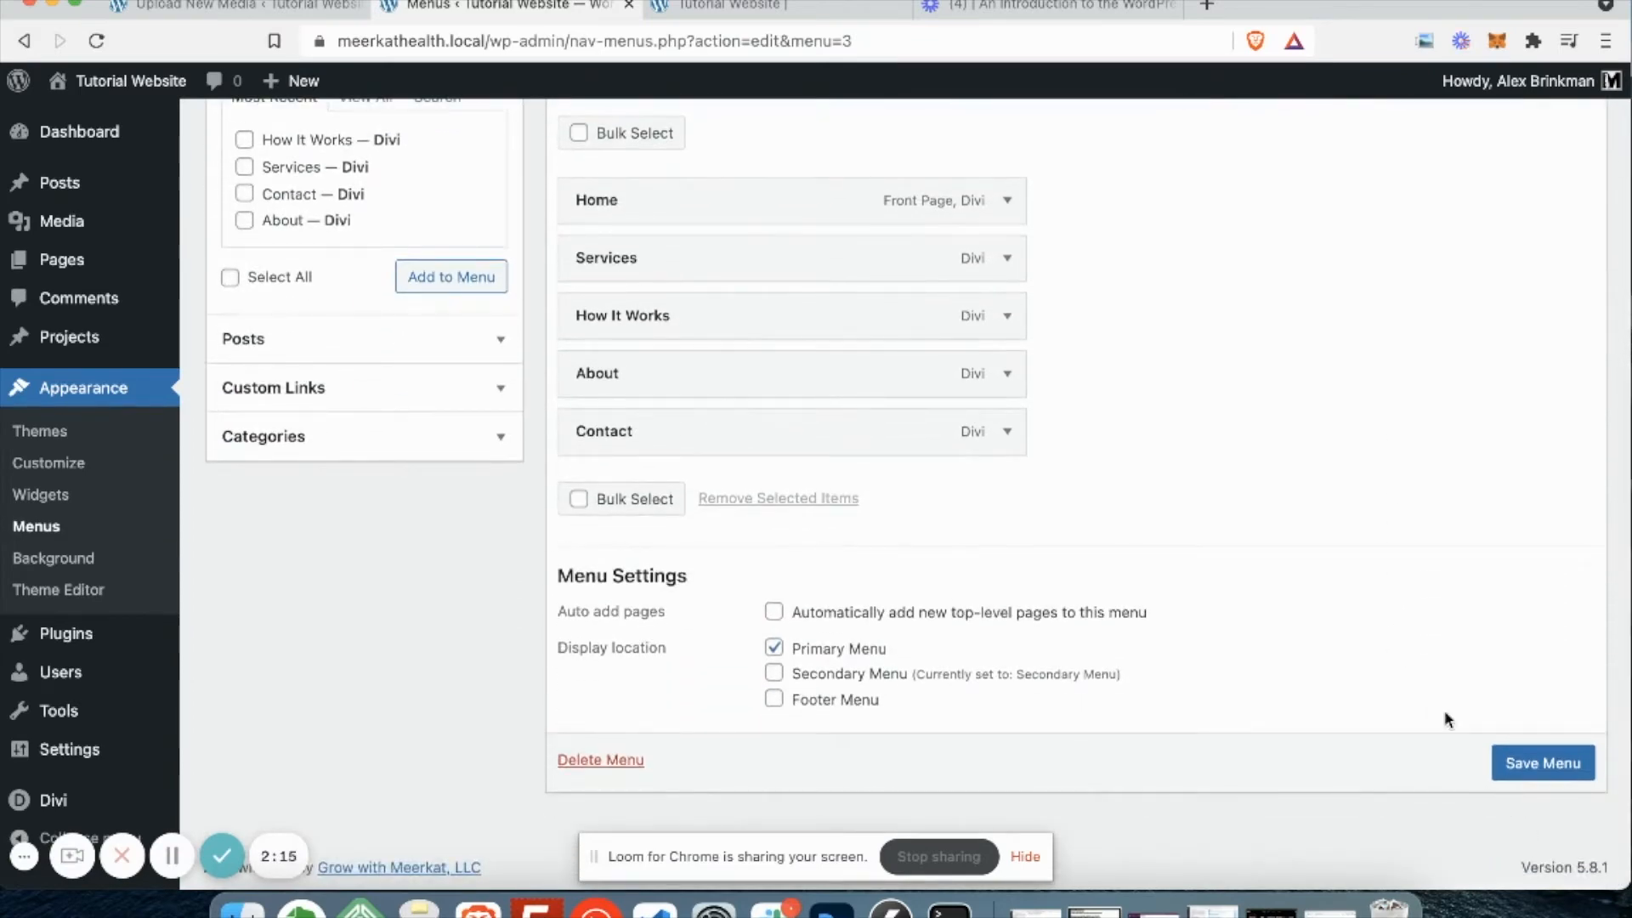
scroll(1411, 654, up, 5)
scroll(1411, 659, down, 5)
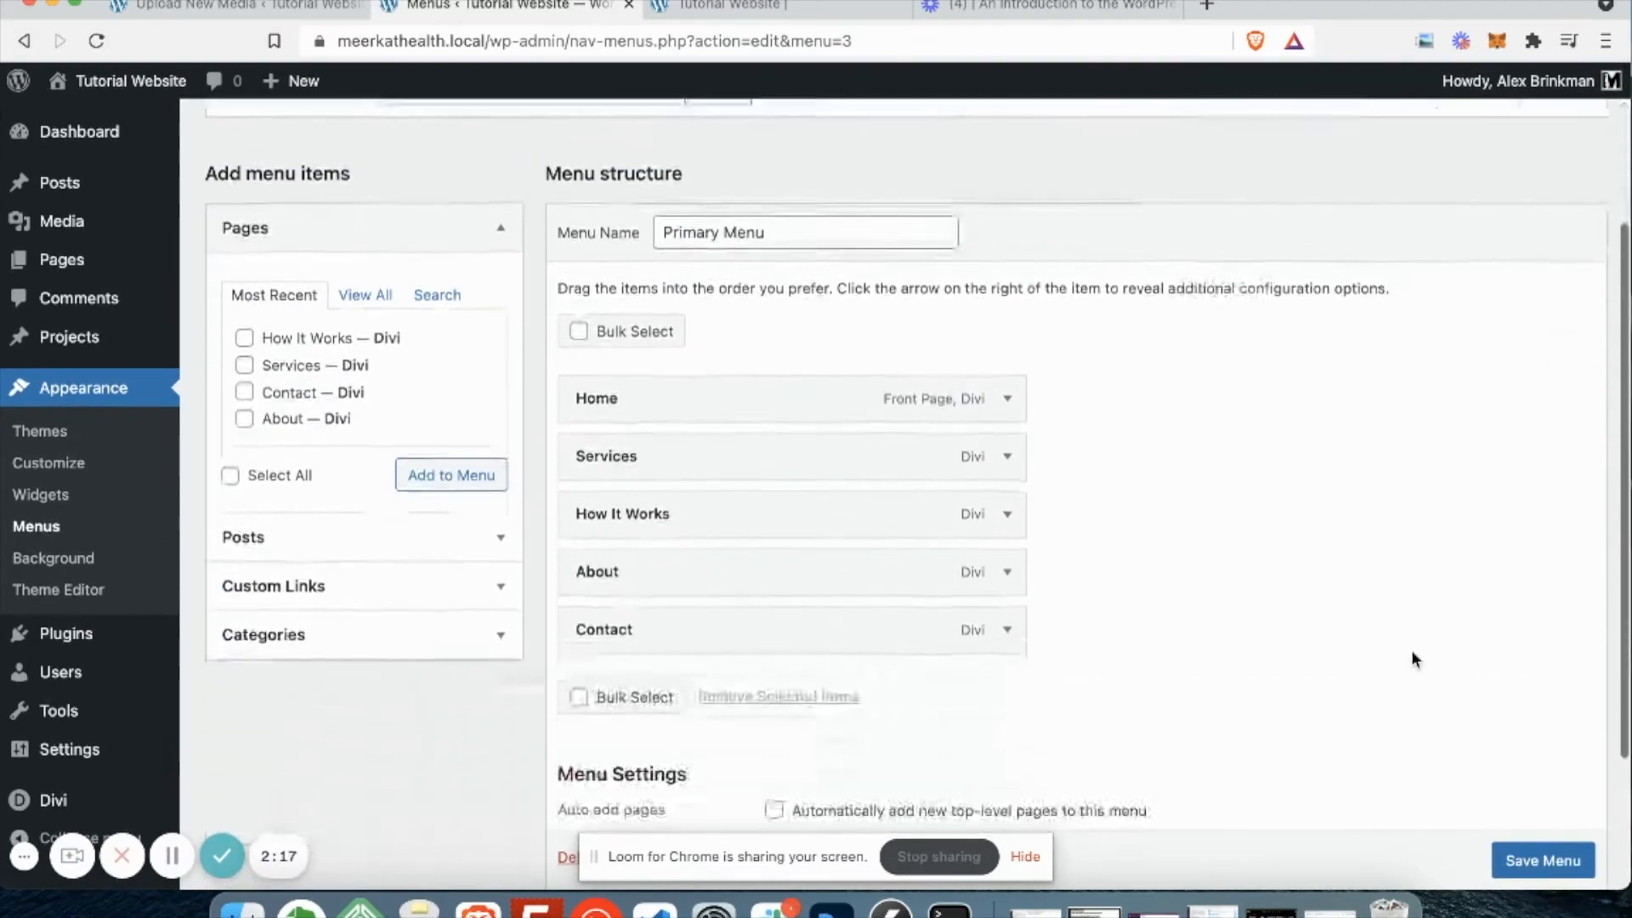
scroll(1424, 523, up, 5)
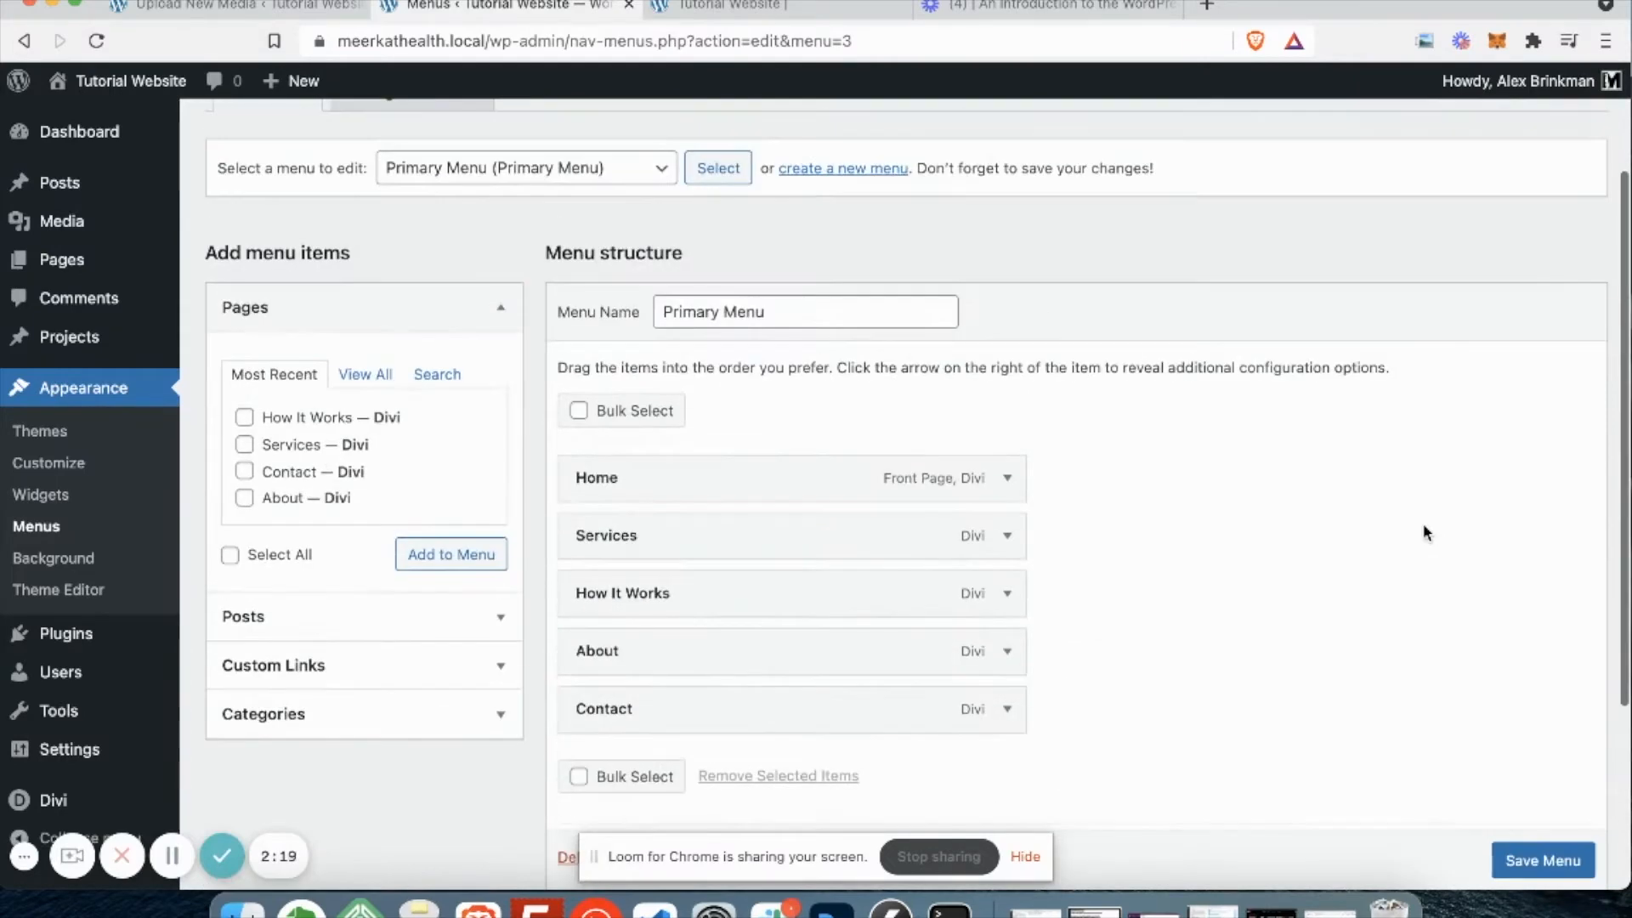
scroll(1248, 420, up, 1)
scroll(1247, 420, up, 2)
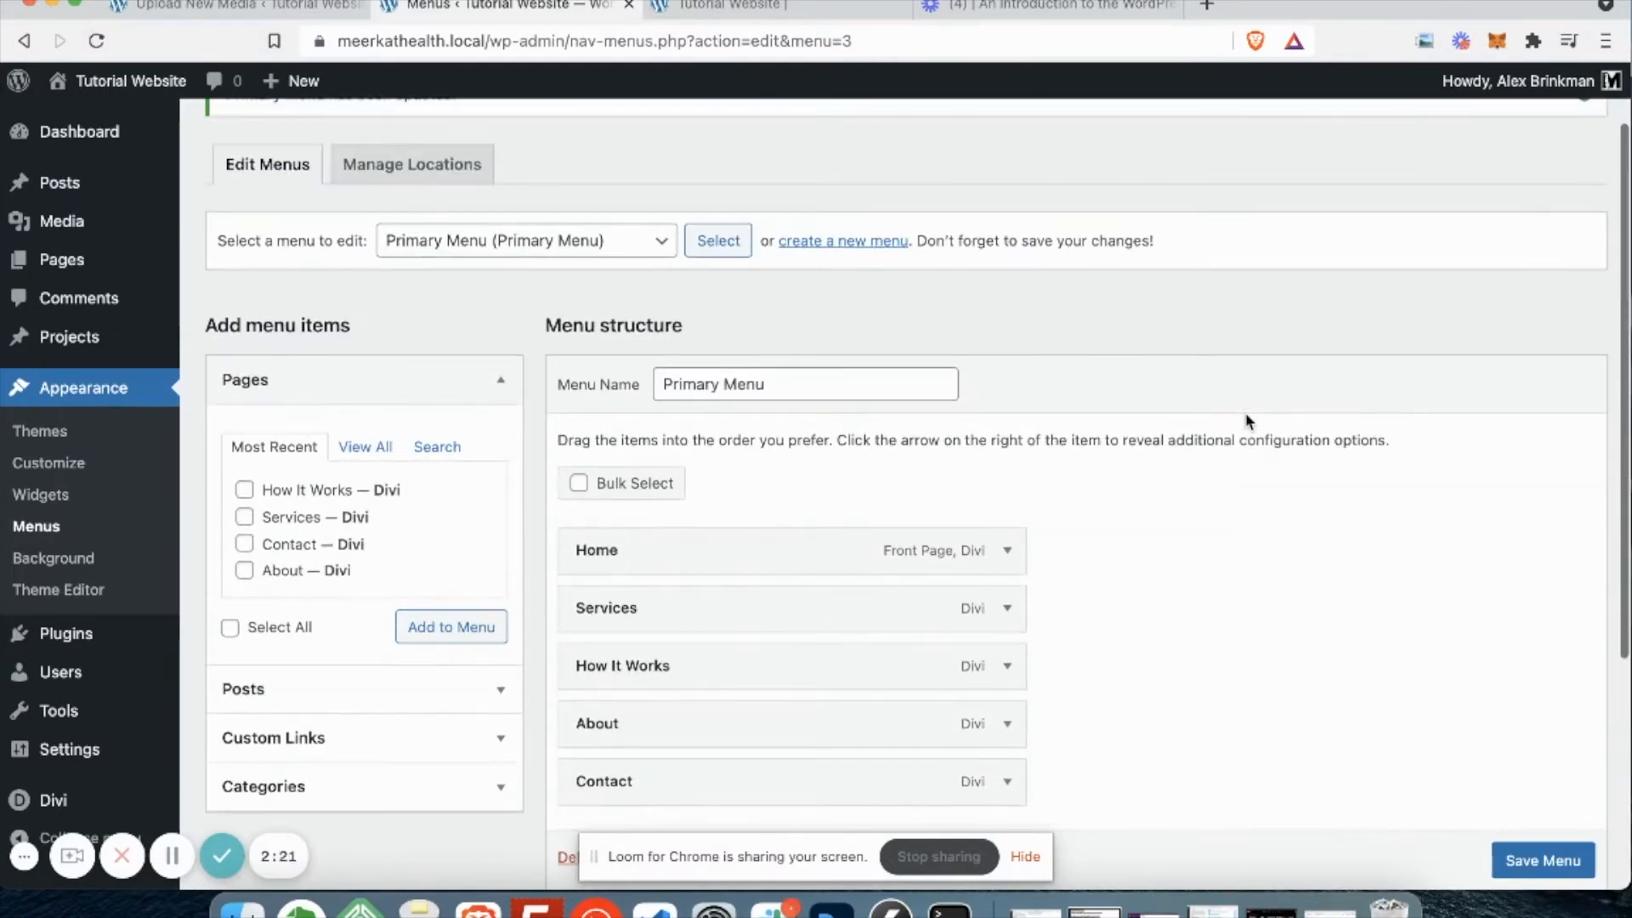
scroll(1247, 419, down, 3)
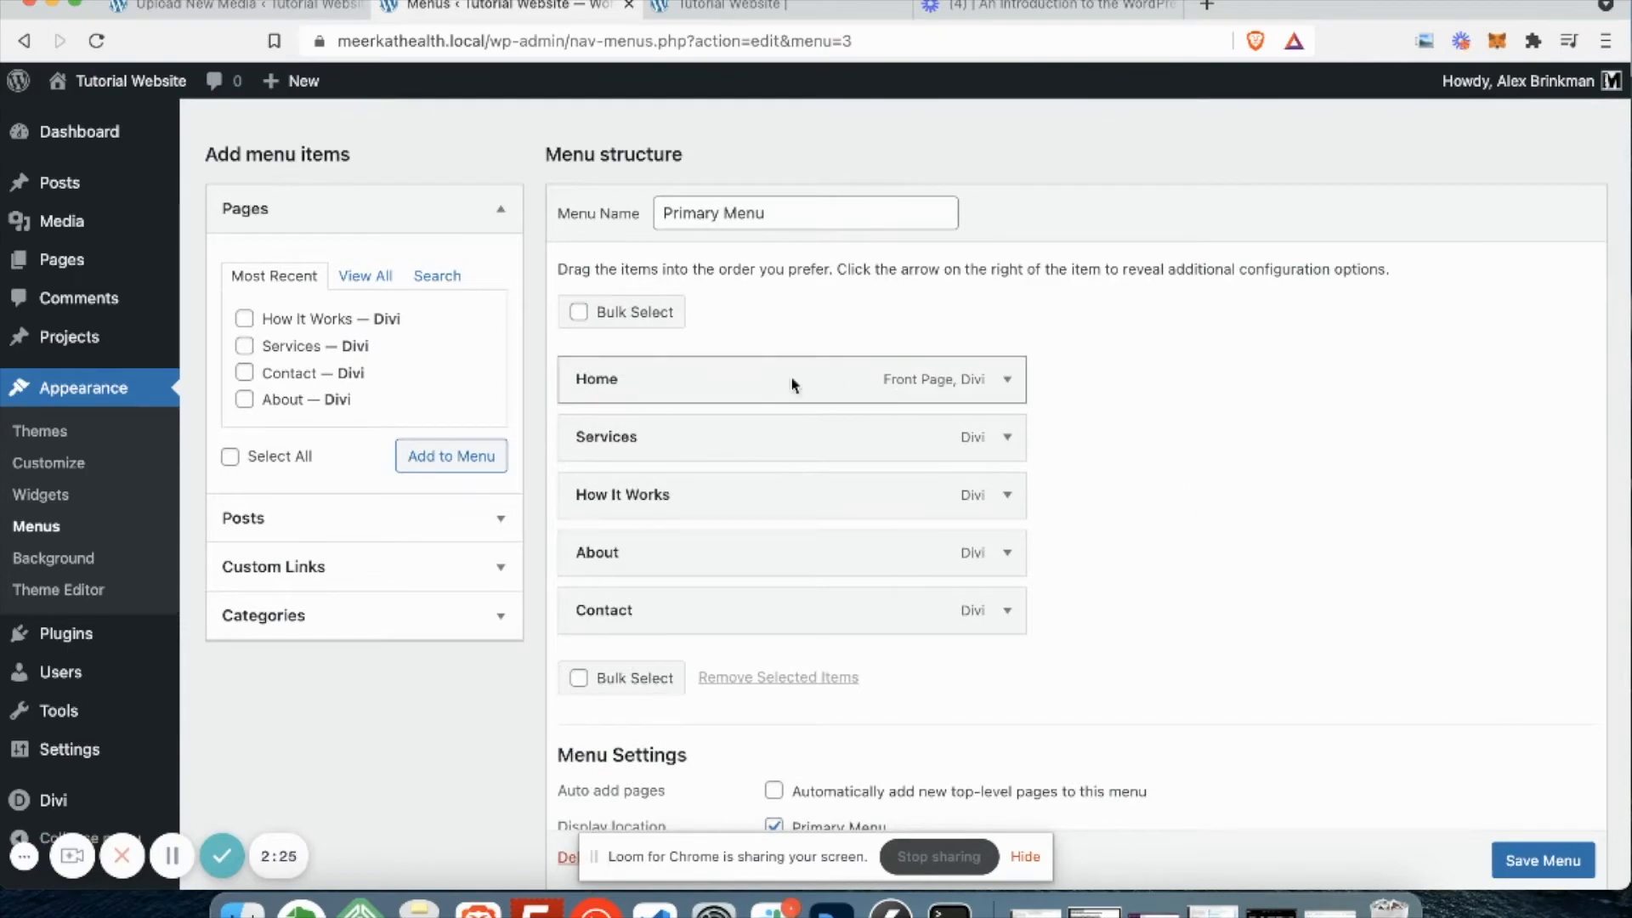
Reload the live site and check its header navigation order against the saved Primary Menu.
click(748, 7)
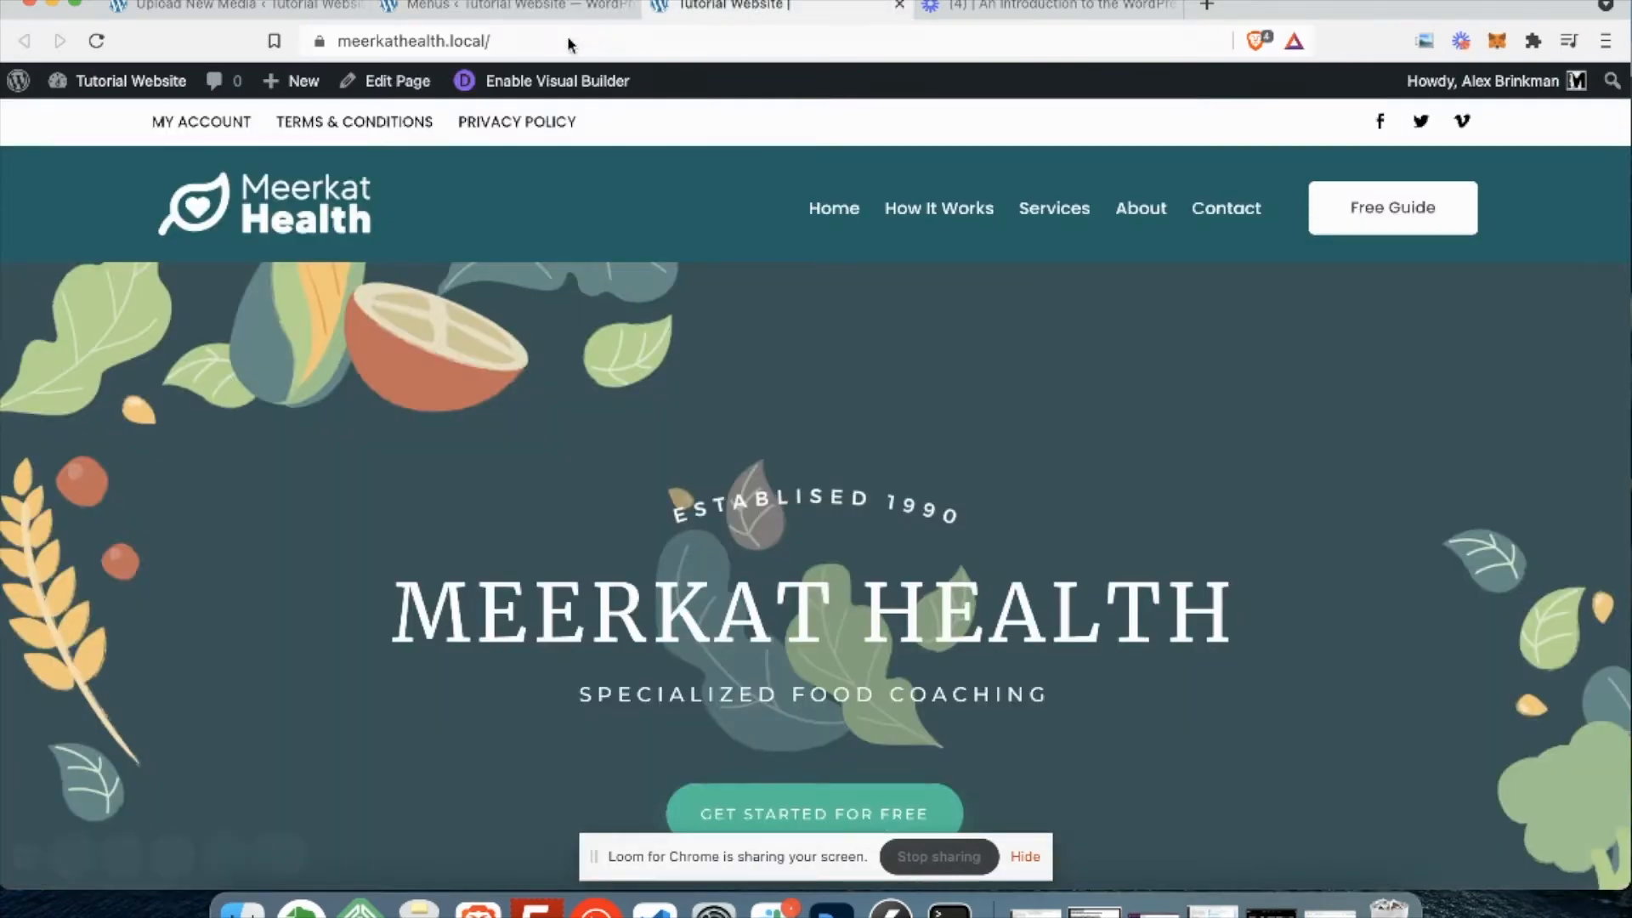
click(96, 41)
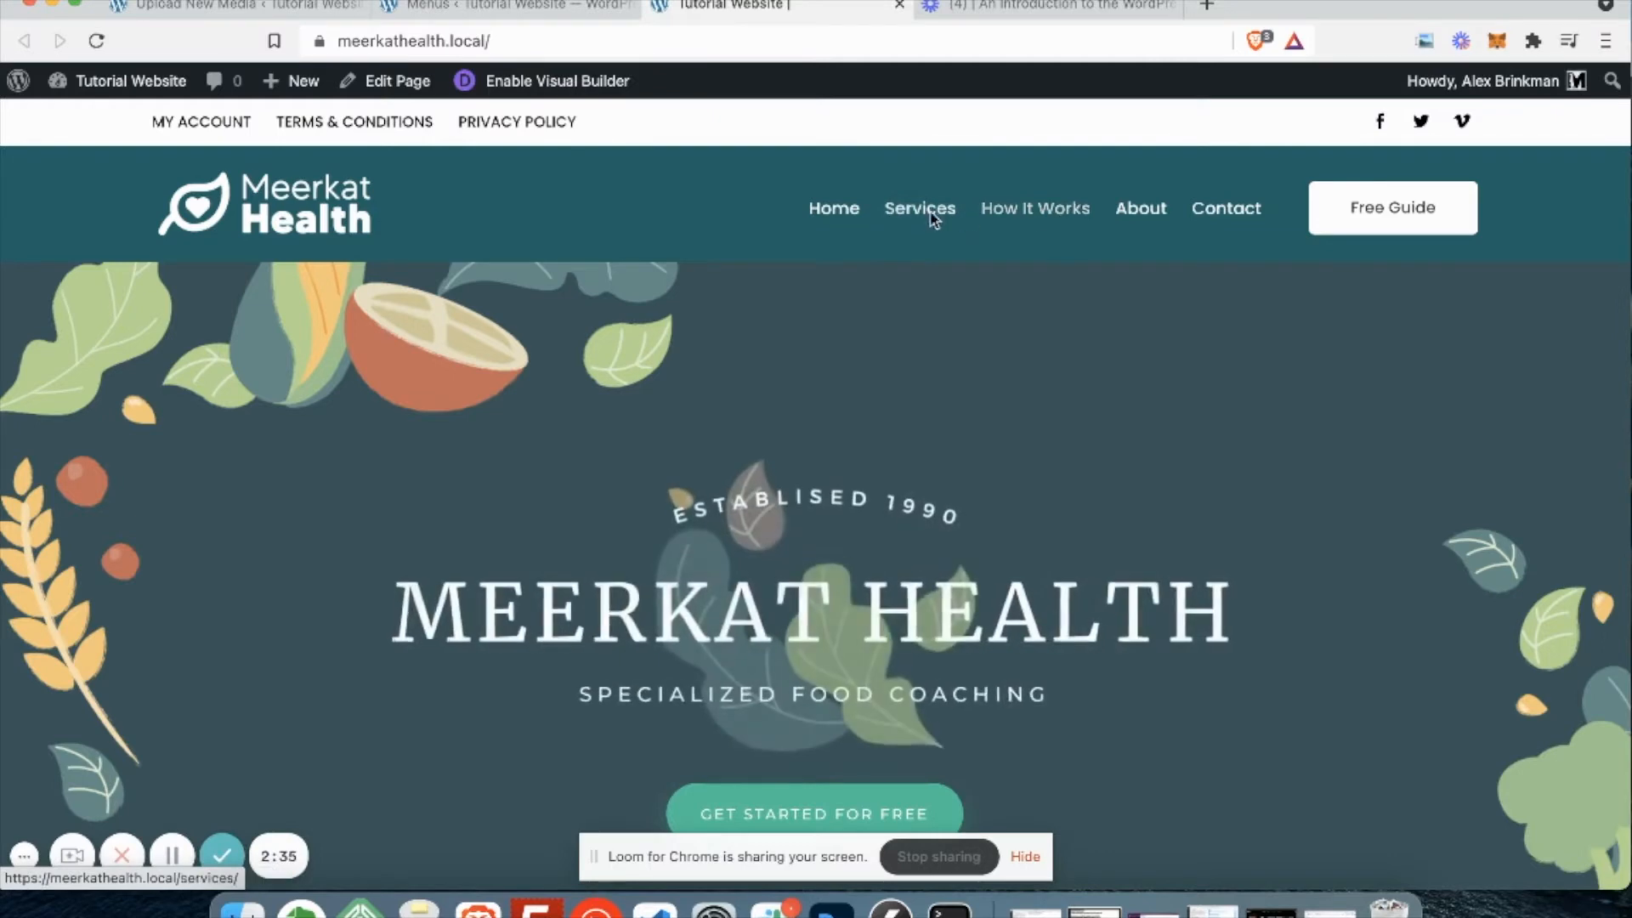
key(ctrl+shift+Tab)
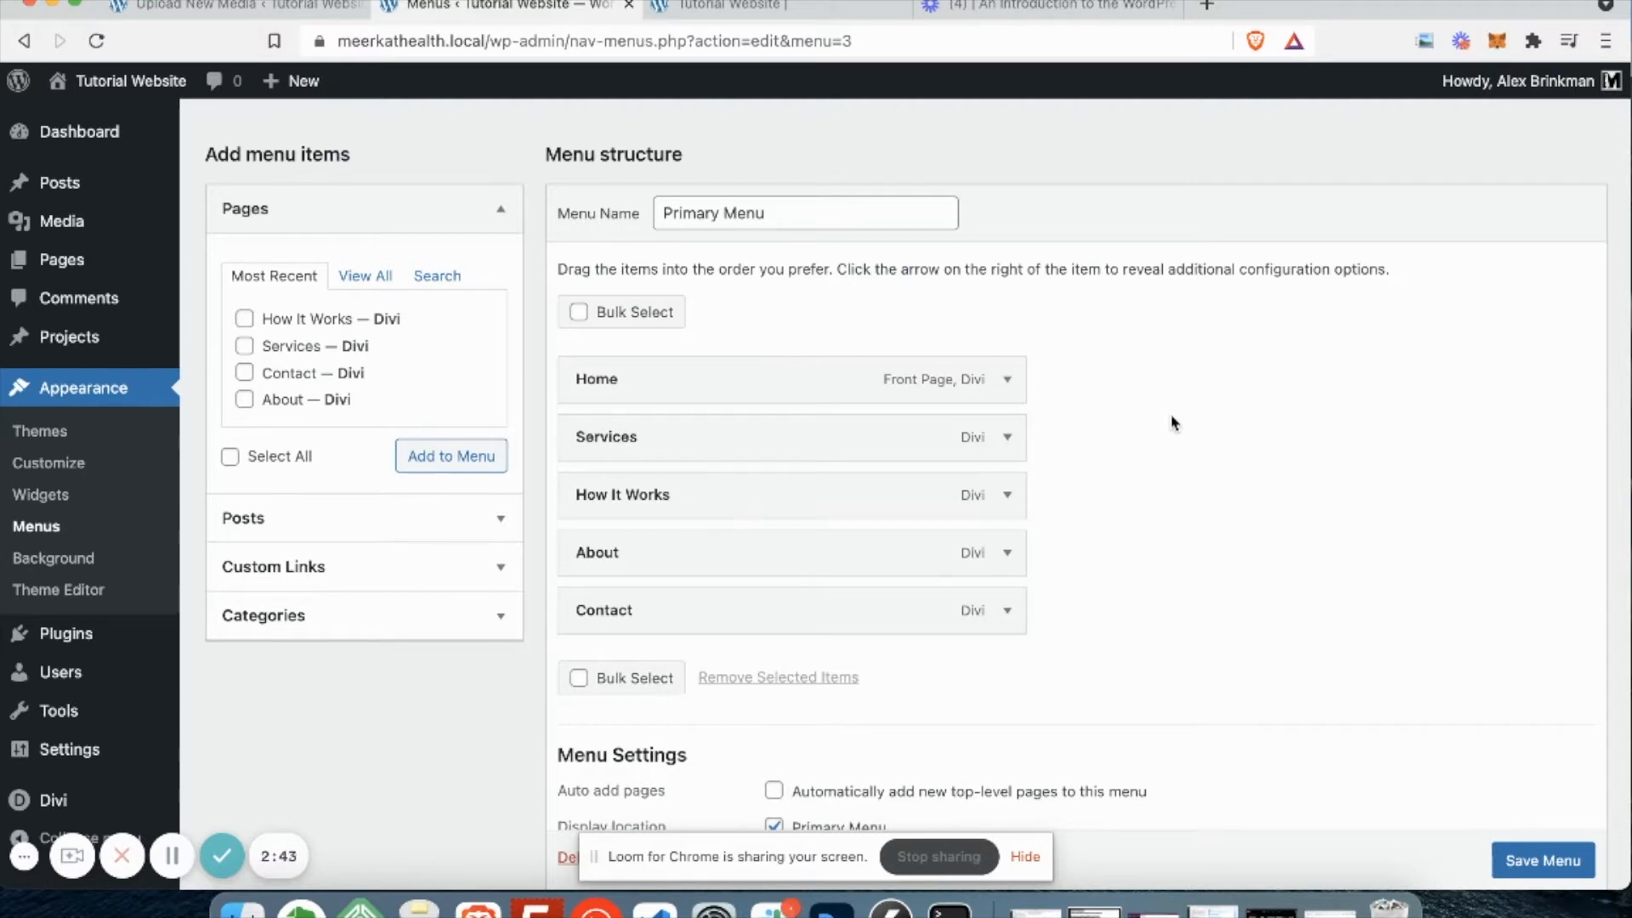
click(776, 9)
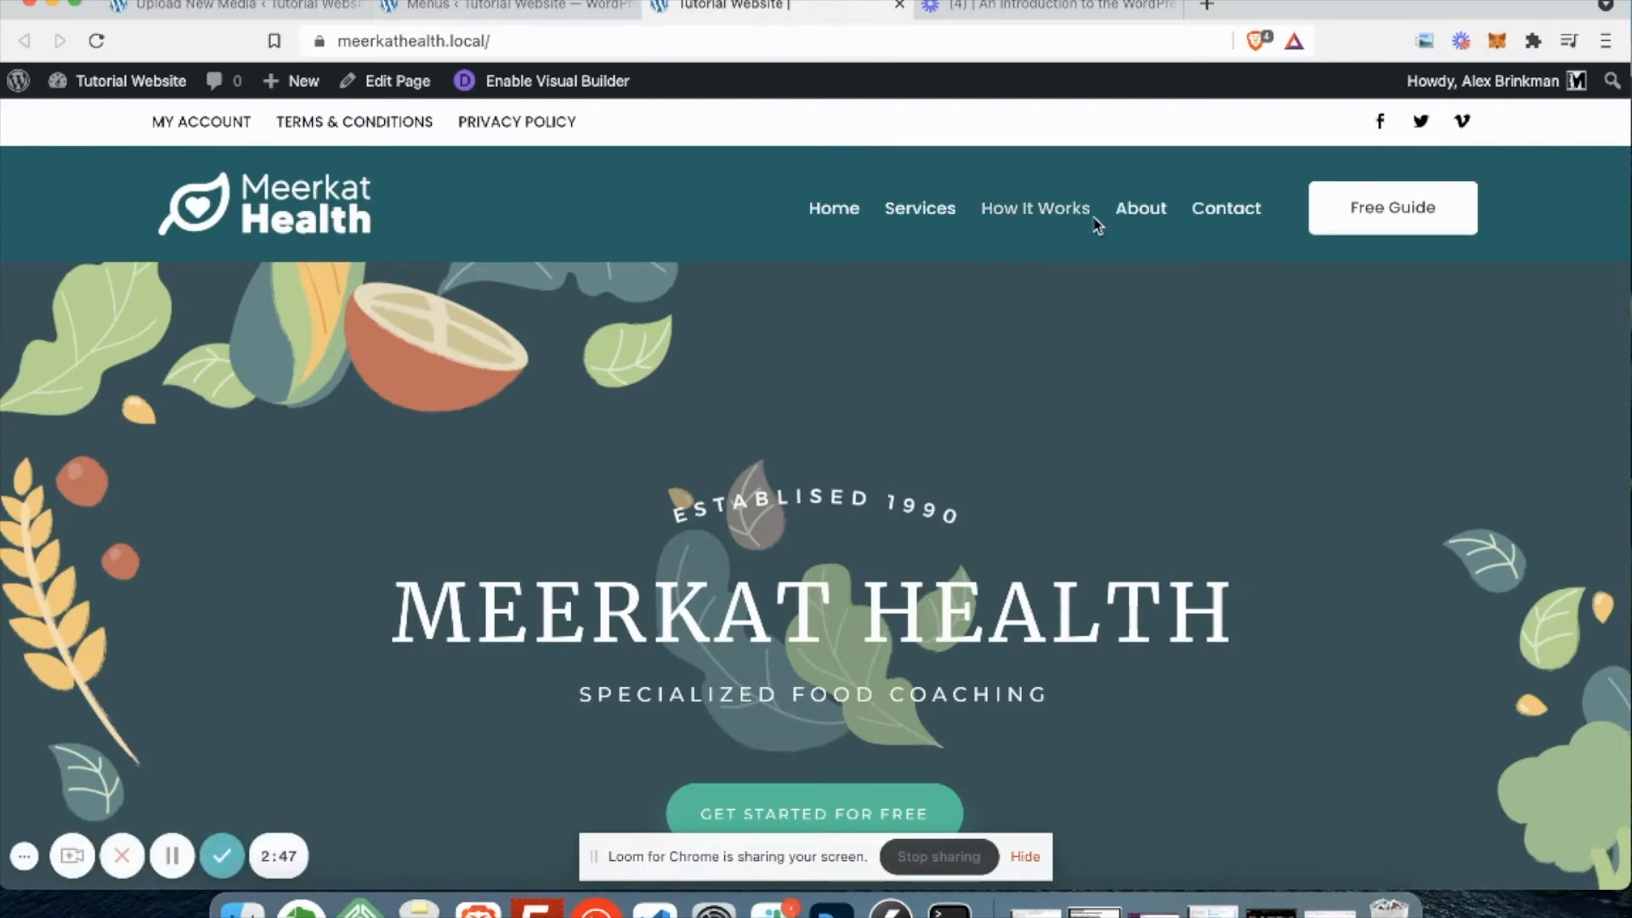
Nest Contact as a sub item under About in the Primary Menu and save the menu.
click(529, 10)
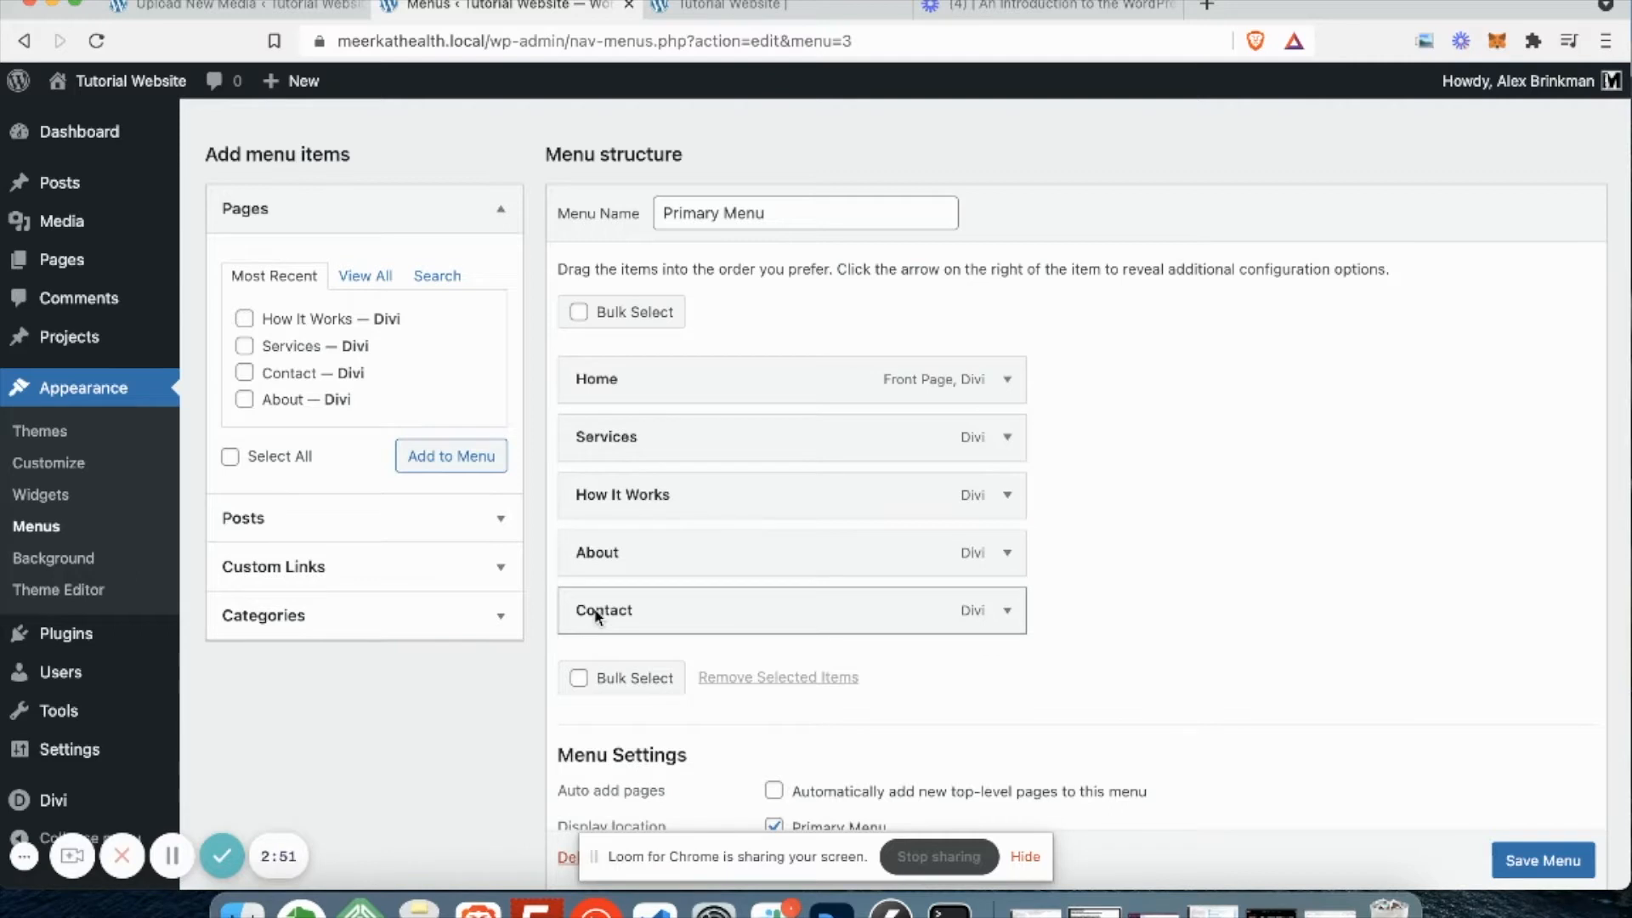
drag(601, 616, 639, 617)
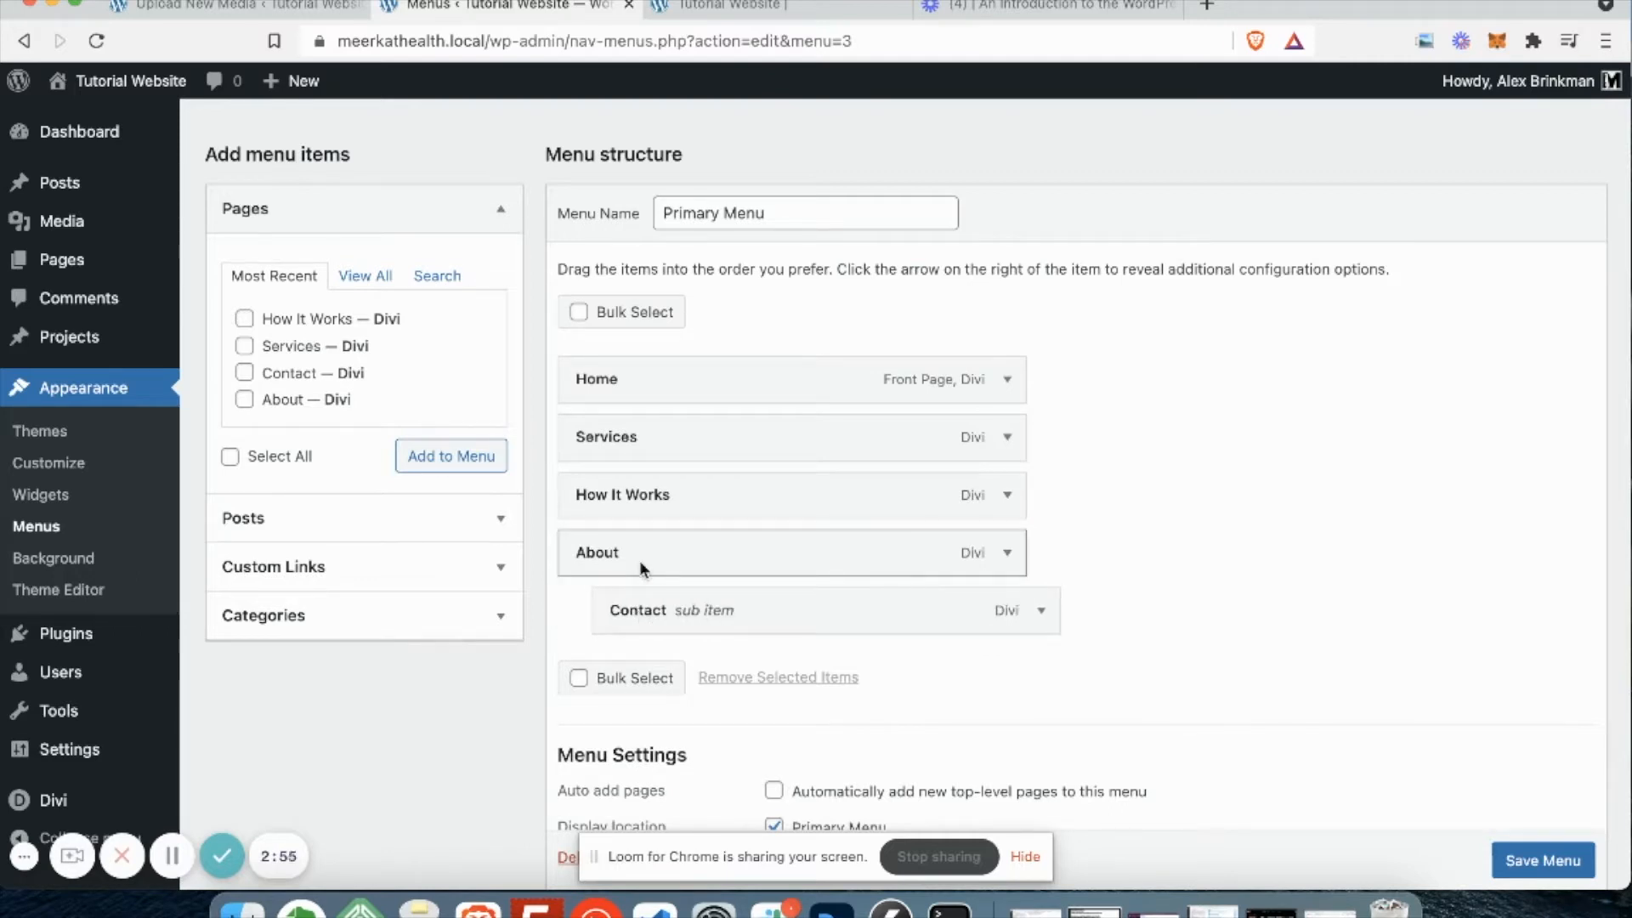
mouse_move(651, 610)
mouse_down()
mouse_move(619, 610)
mouse_move(655, 614)
mouse_up()
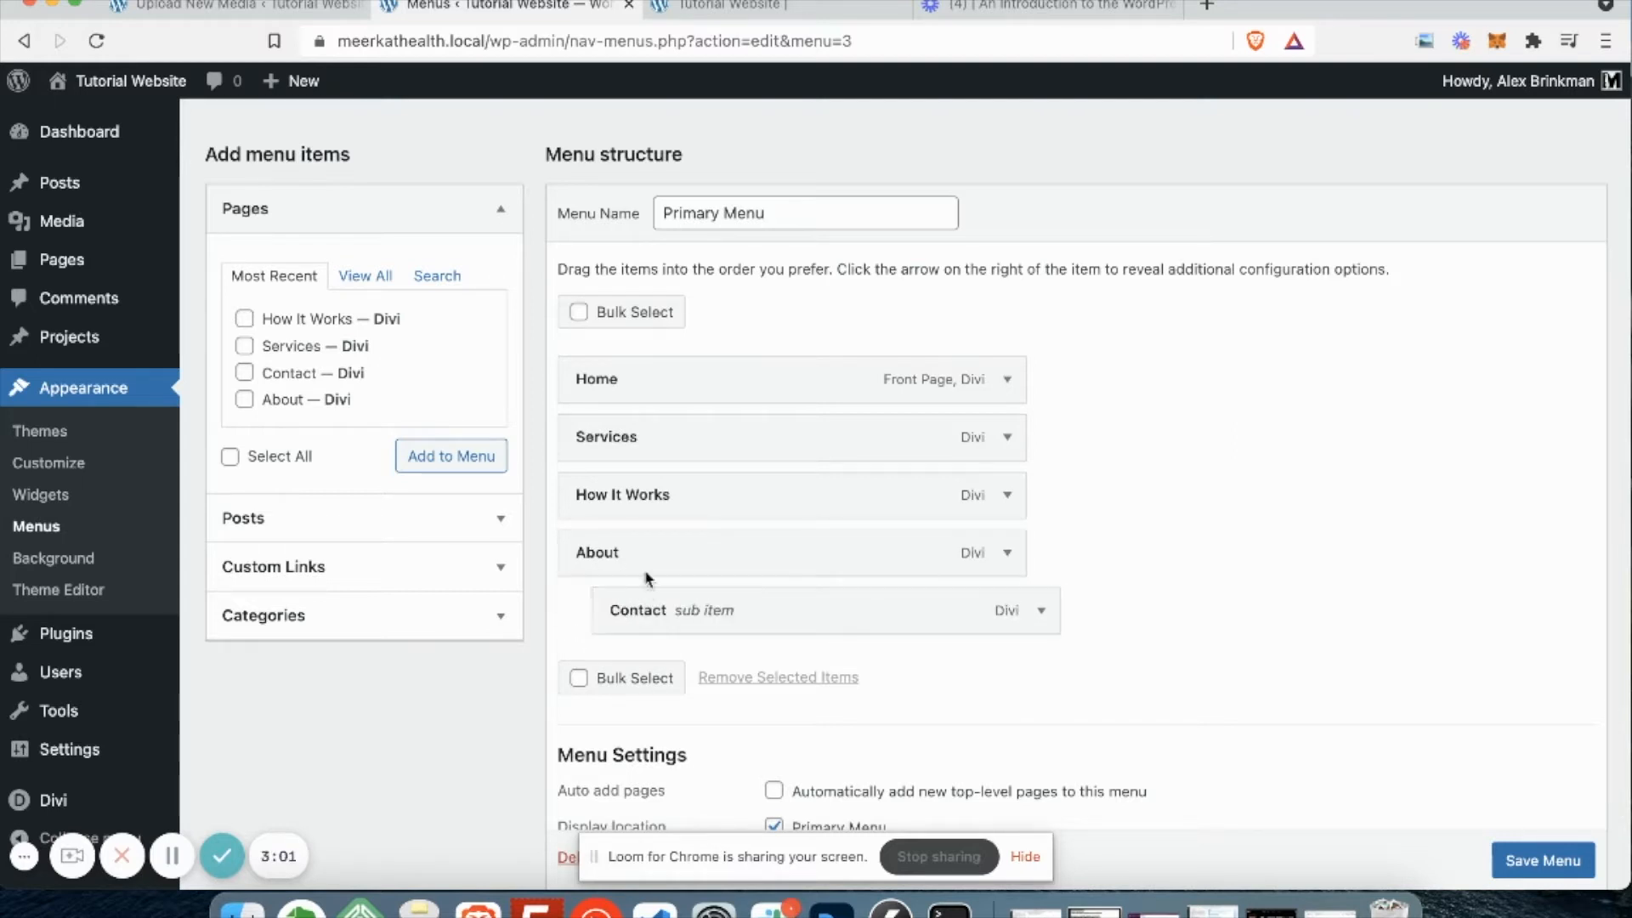
click(1544, 846)
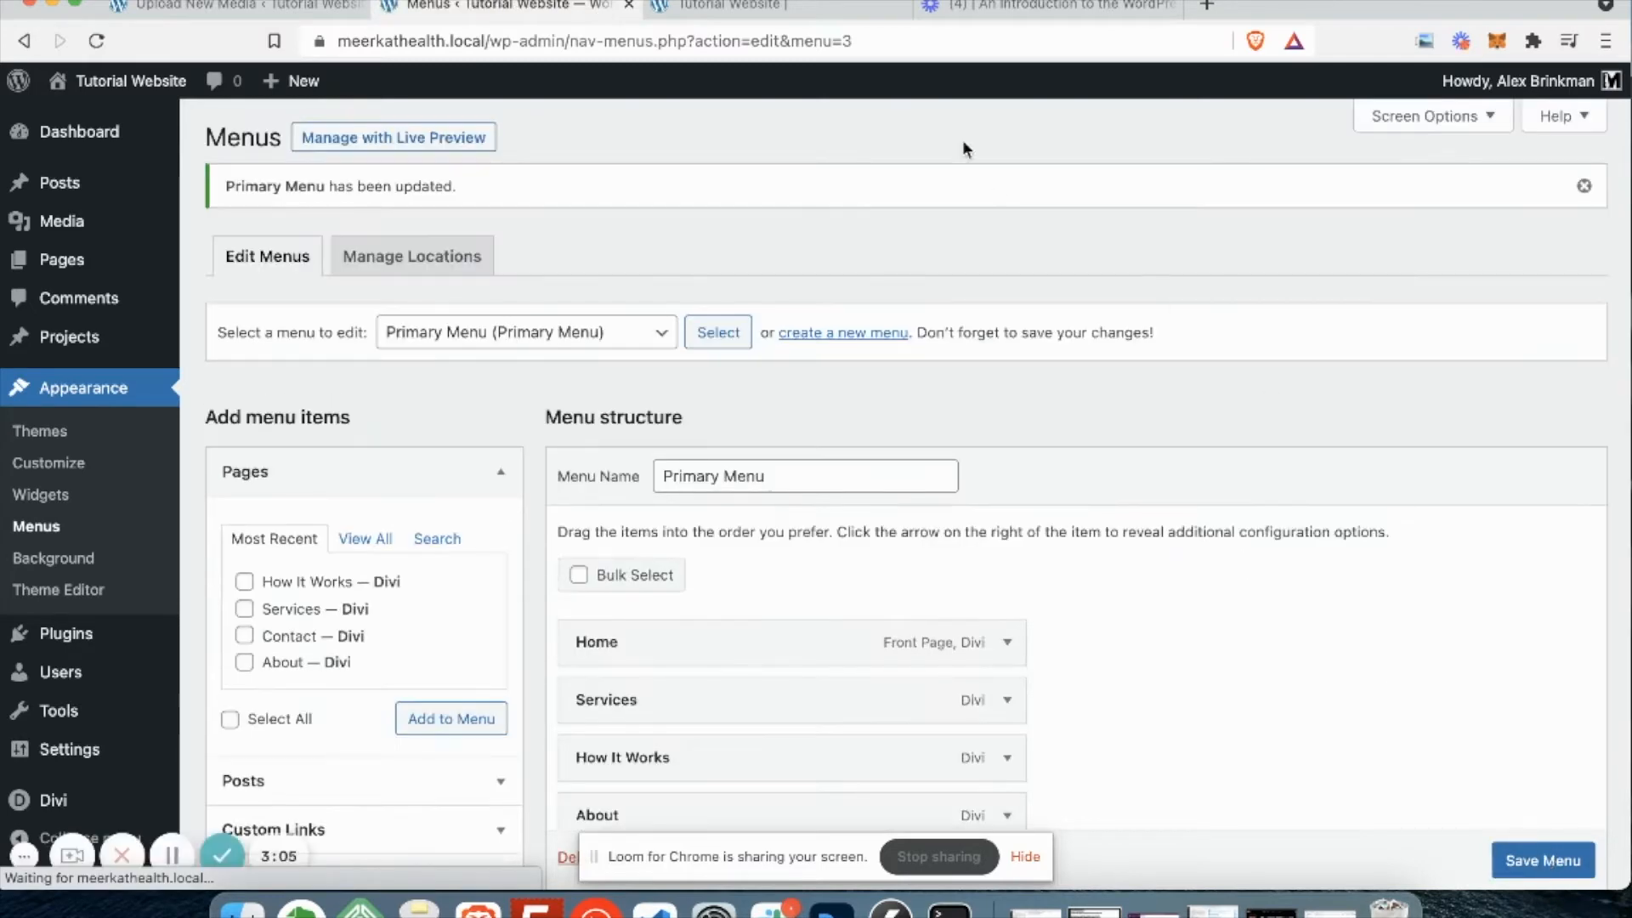
Reload the live site and inspect the dropdown under About in the header navigation.
click(787, 9)
key(super+r)
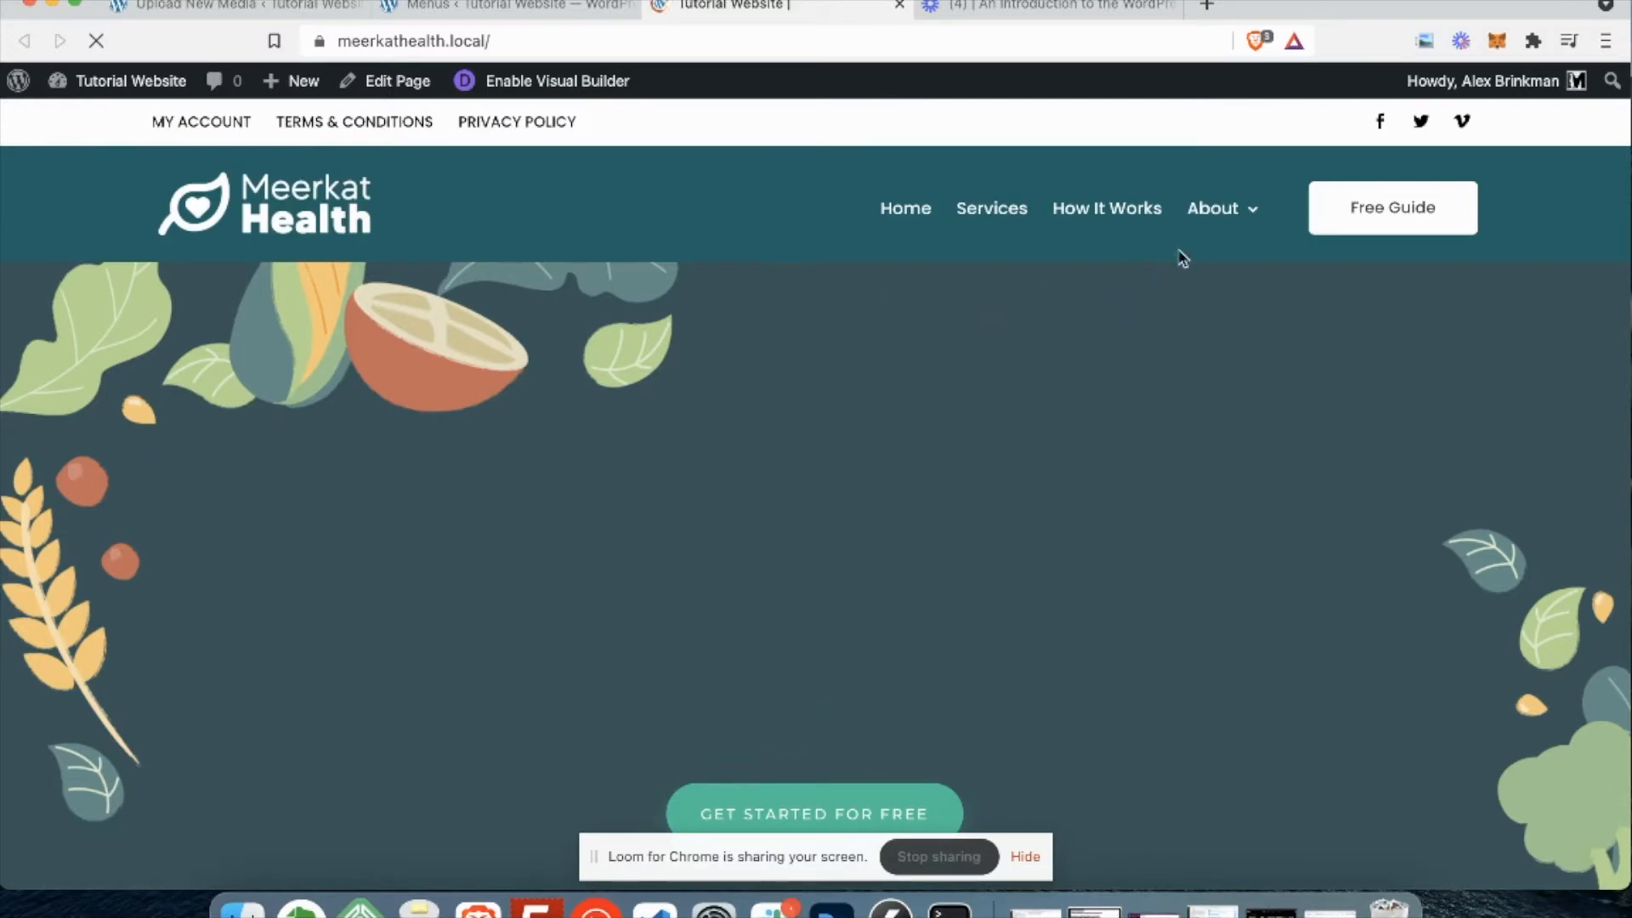
mouse_move(1248, 211)
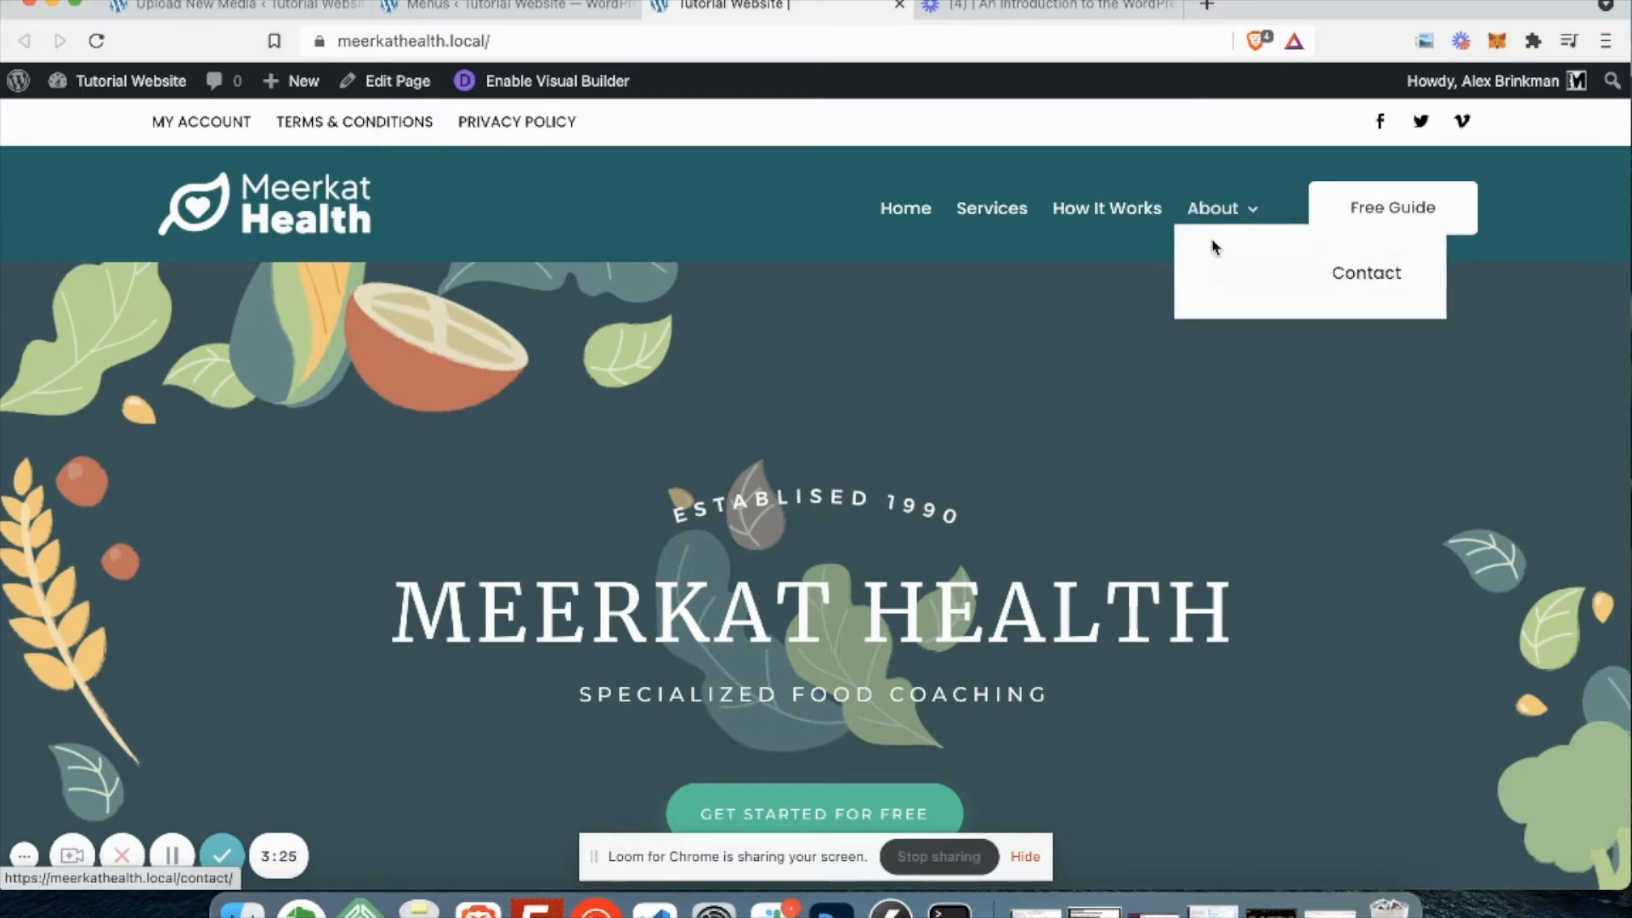
Nest About, together with its Contact sub item, under How It Works in the Primary Menu.
click(562, 7)
scroll(812, 506, down, 5)
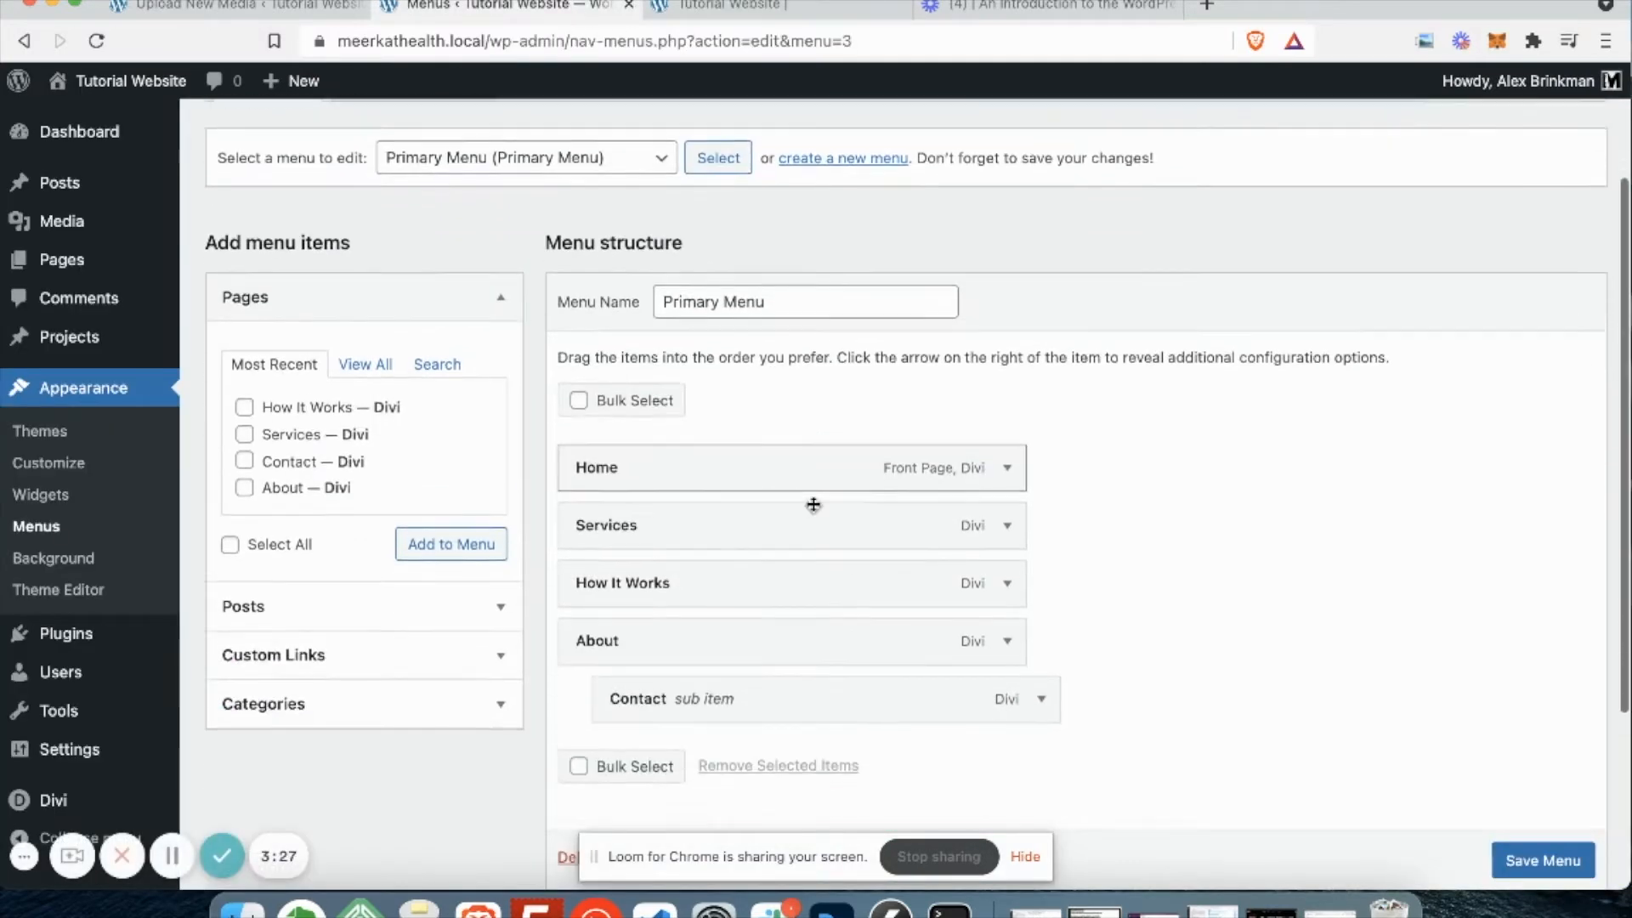
drag(672, 597, 699, 593)
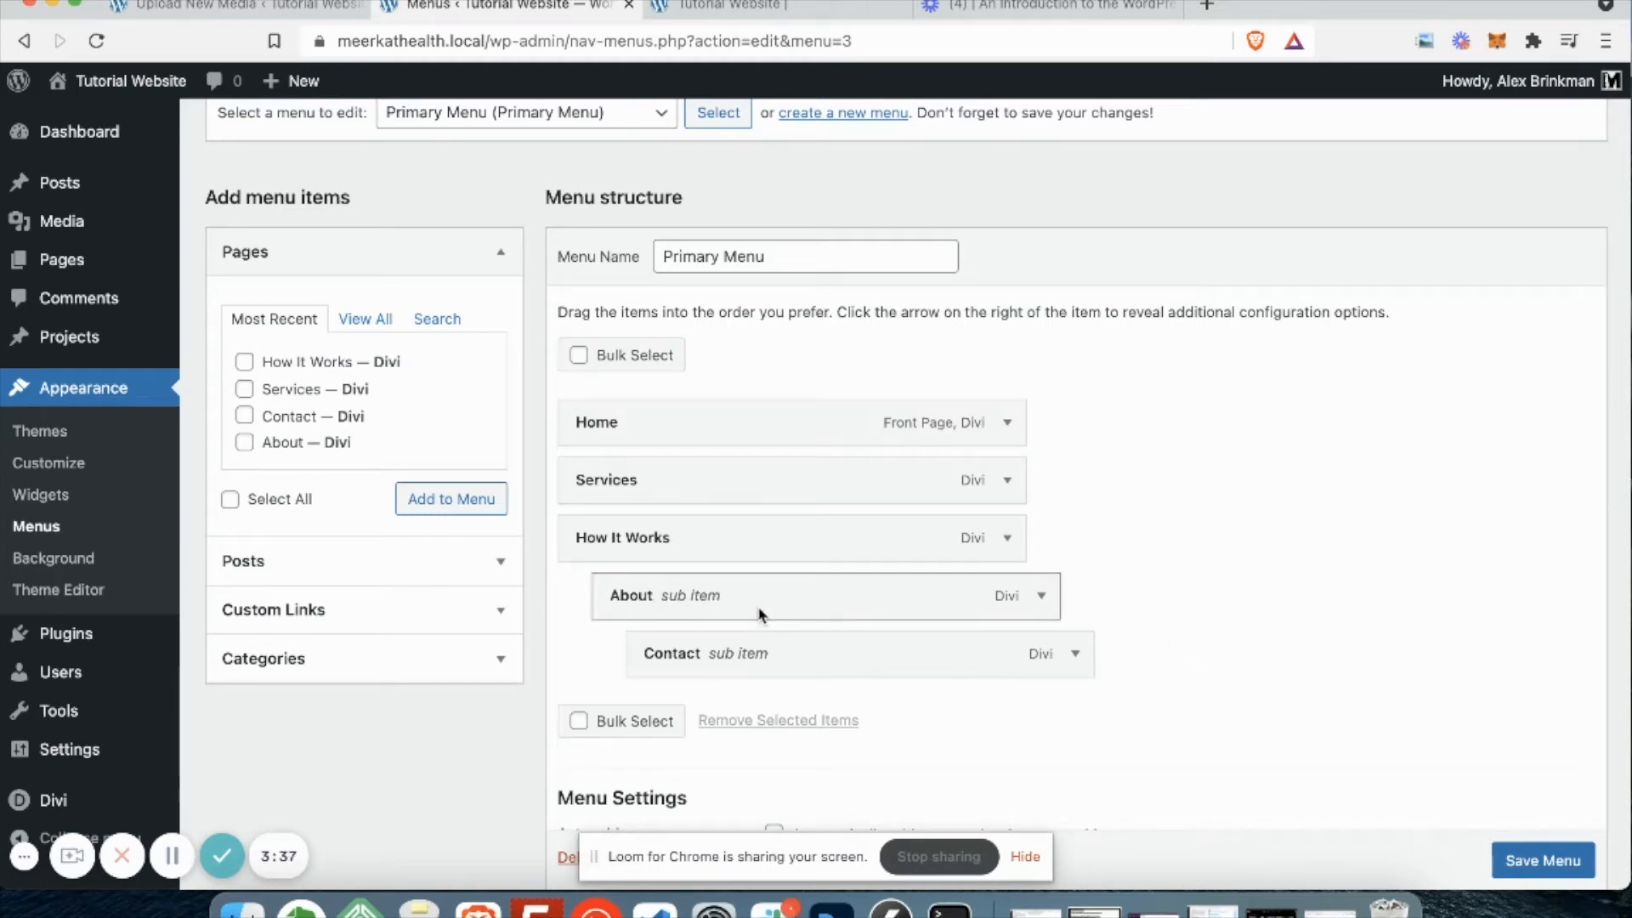
Move About and Contact back to the top level of the Primary Menu and save the menu.
drag(760, 606, 720, 606)
drag(794, 655, 755, 655)
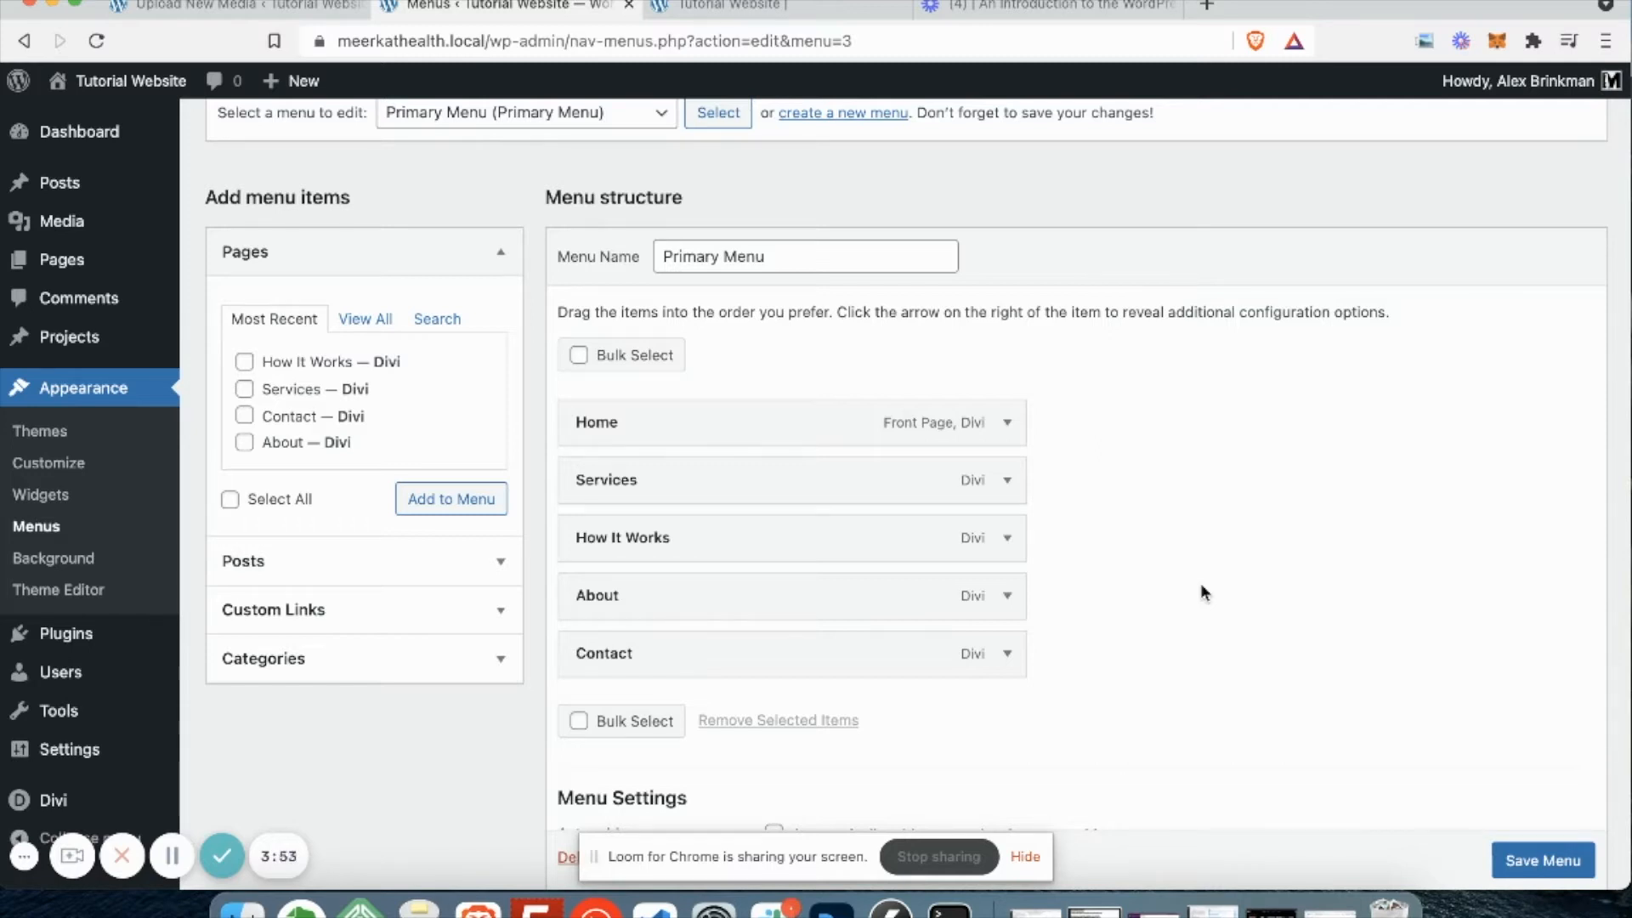
click(1534, 861)
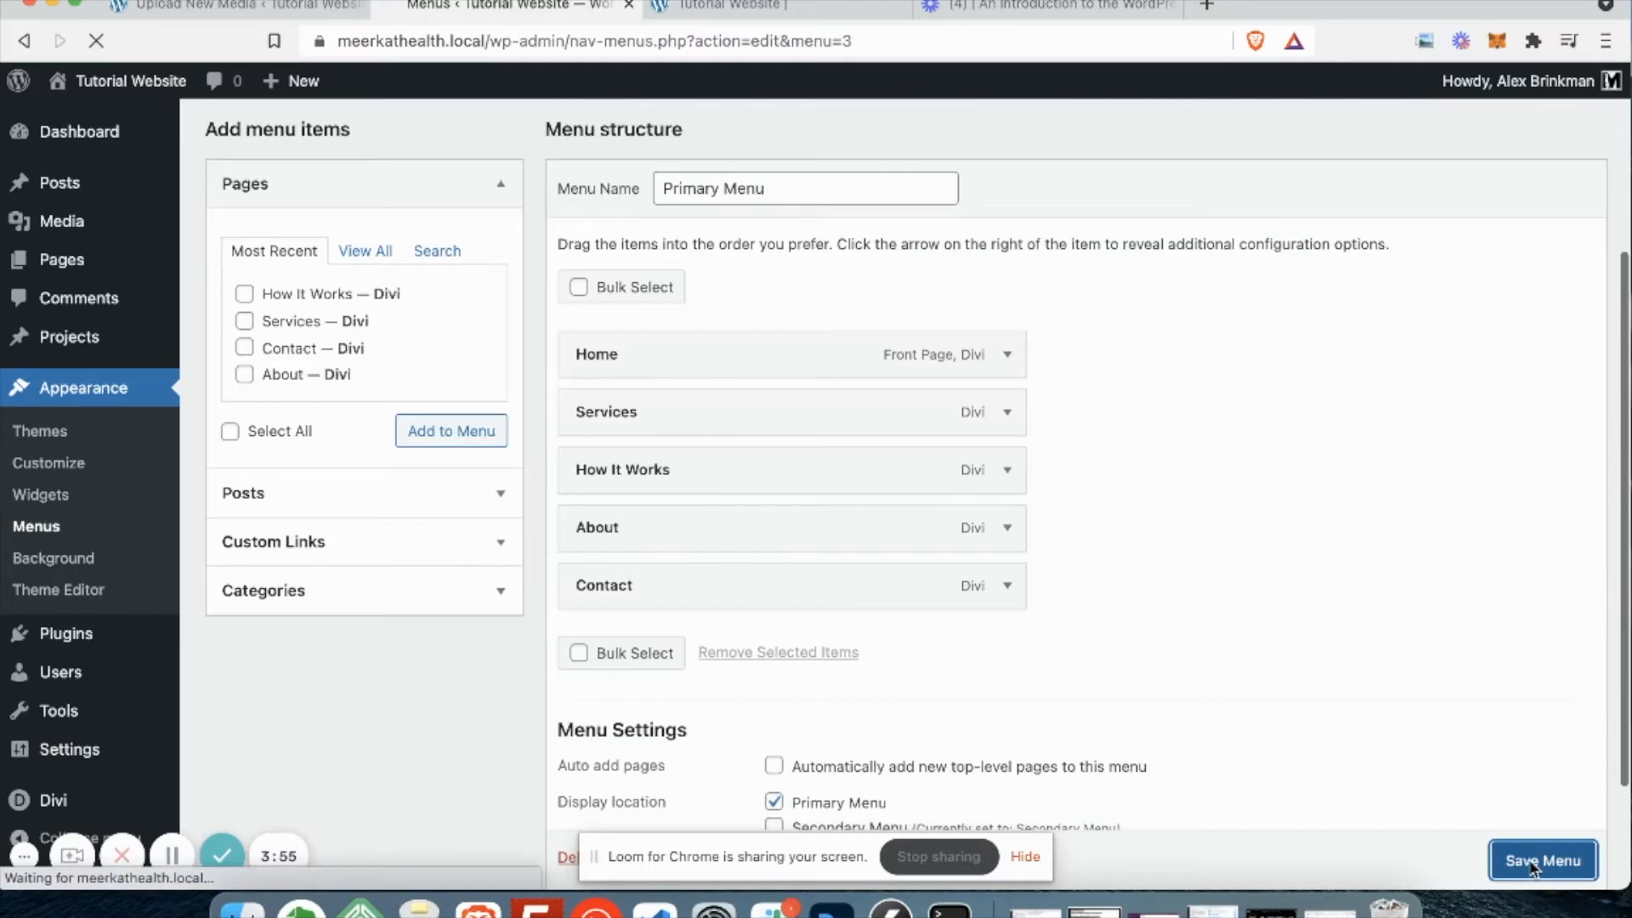
Check the header navigation on the live site and return to the Primary Menu editor.
scroll(1179, 538, down, 5)
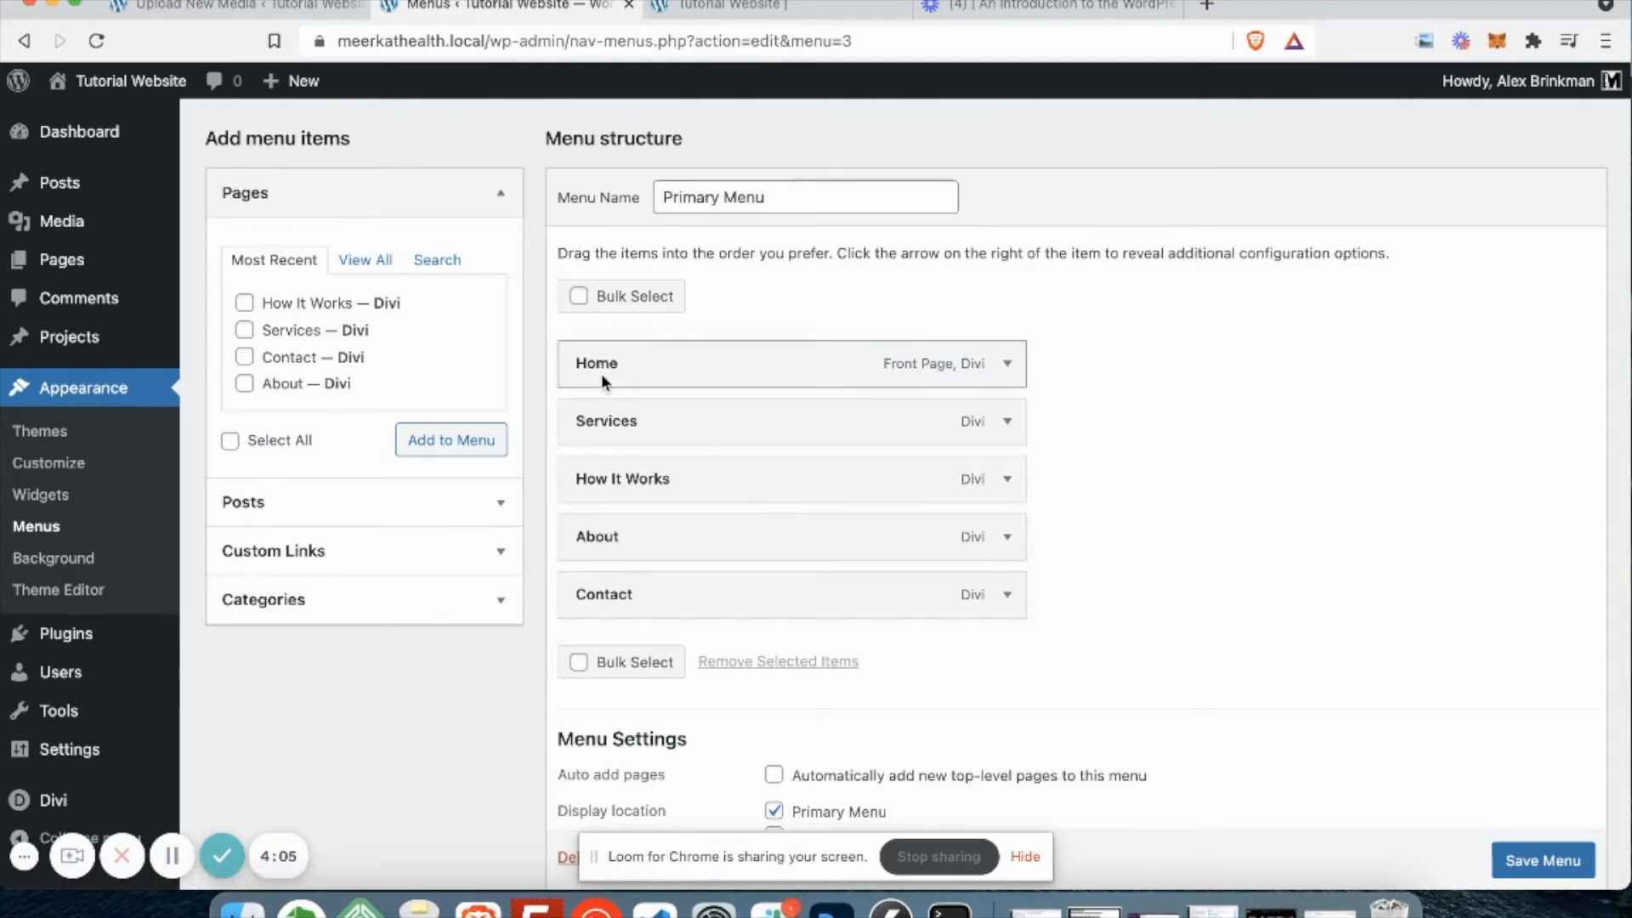
mouse_move(47, 257)
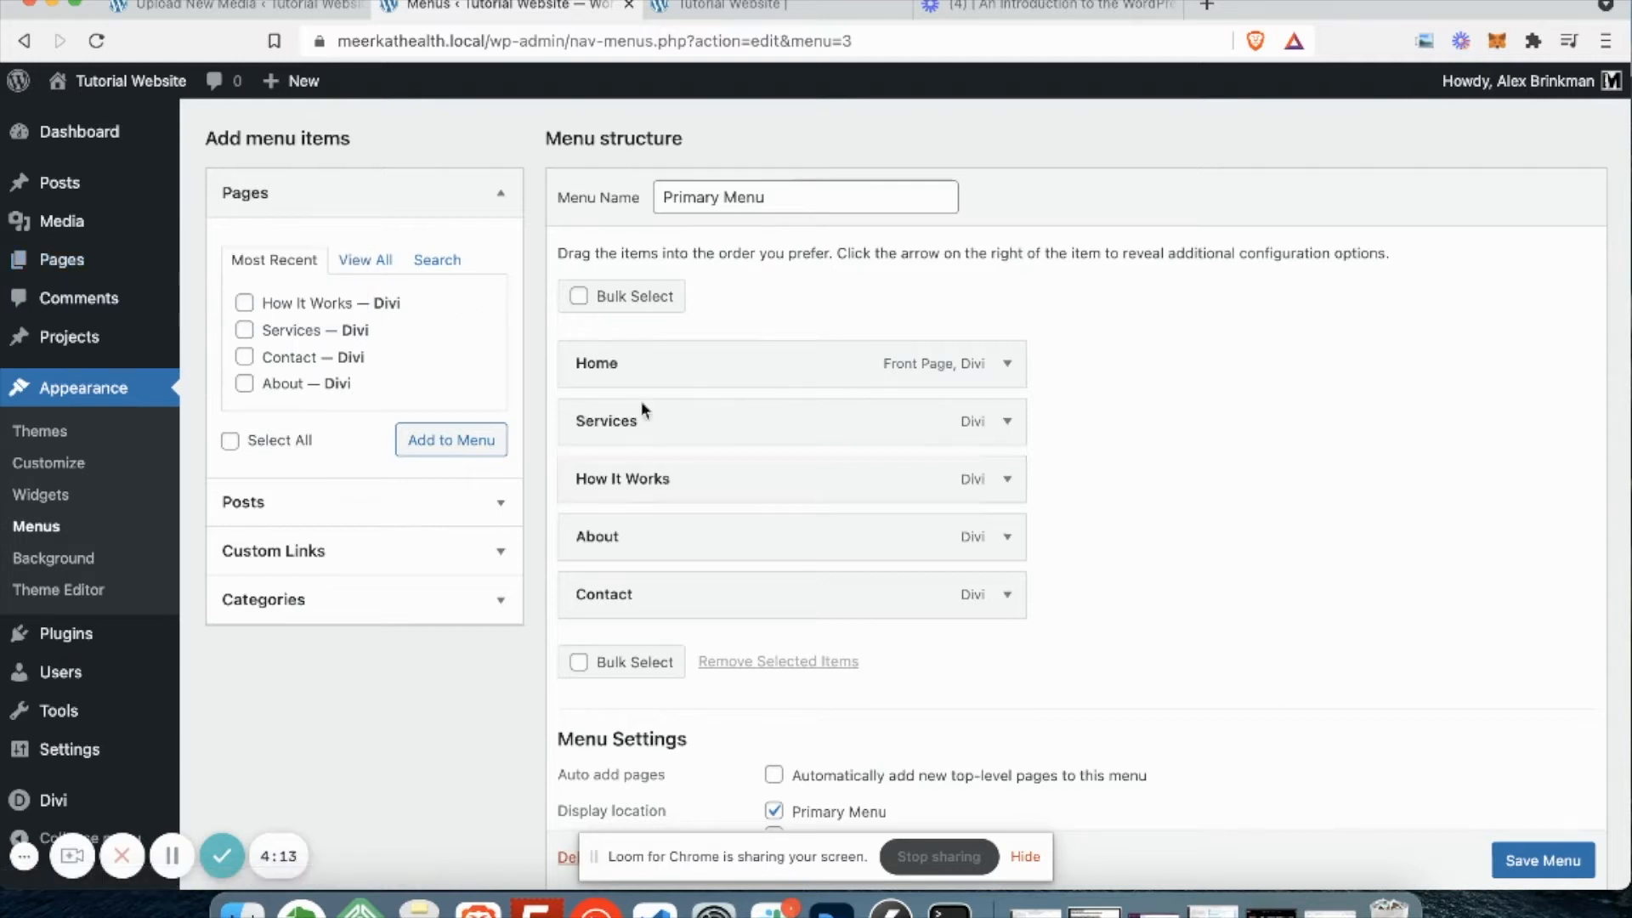
click(770, 9)
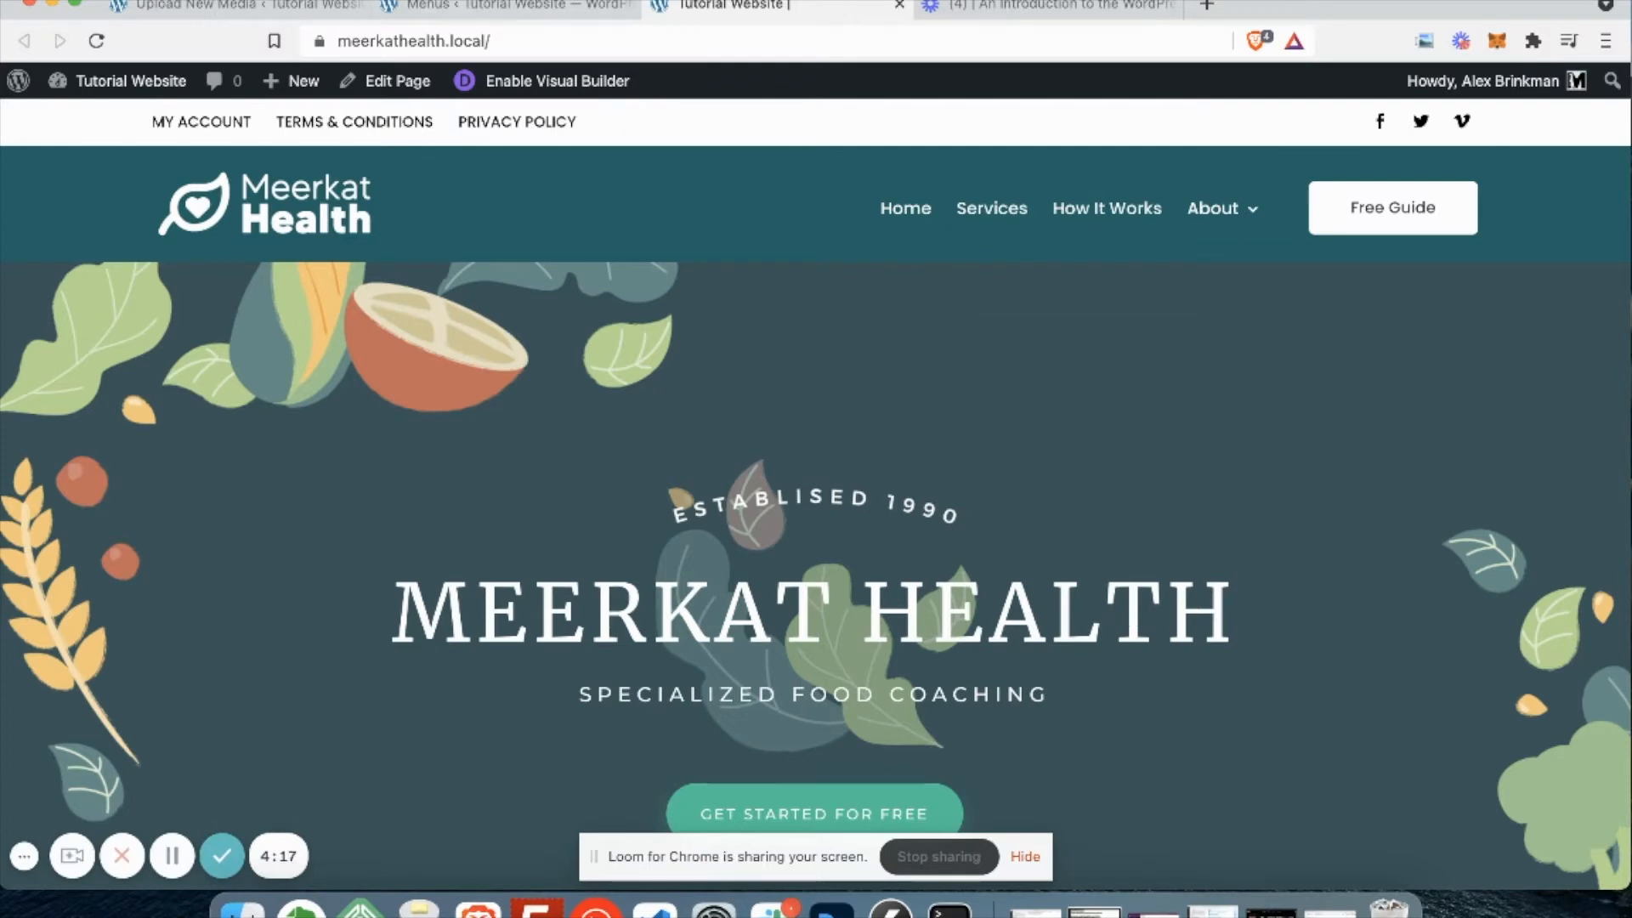
click(493, 7)
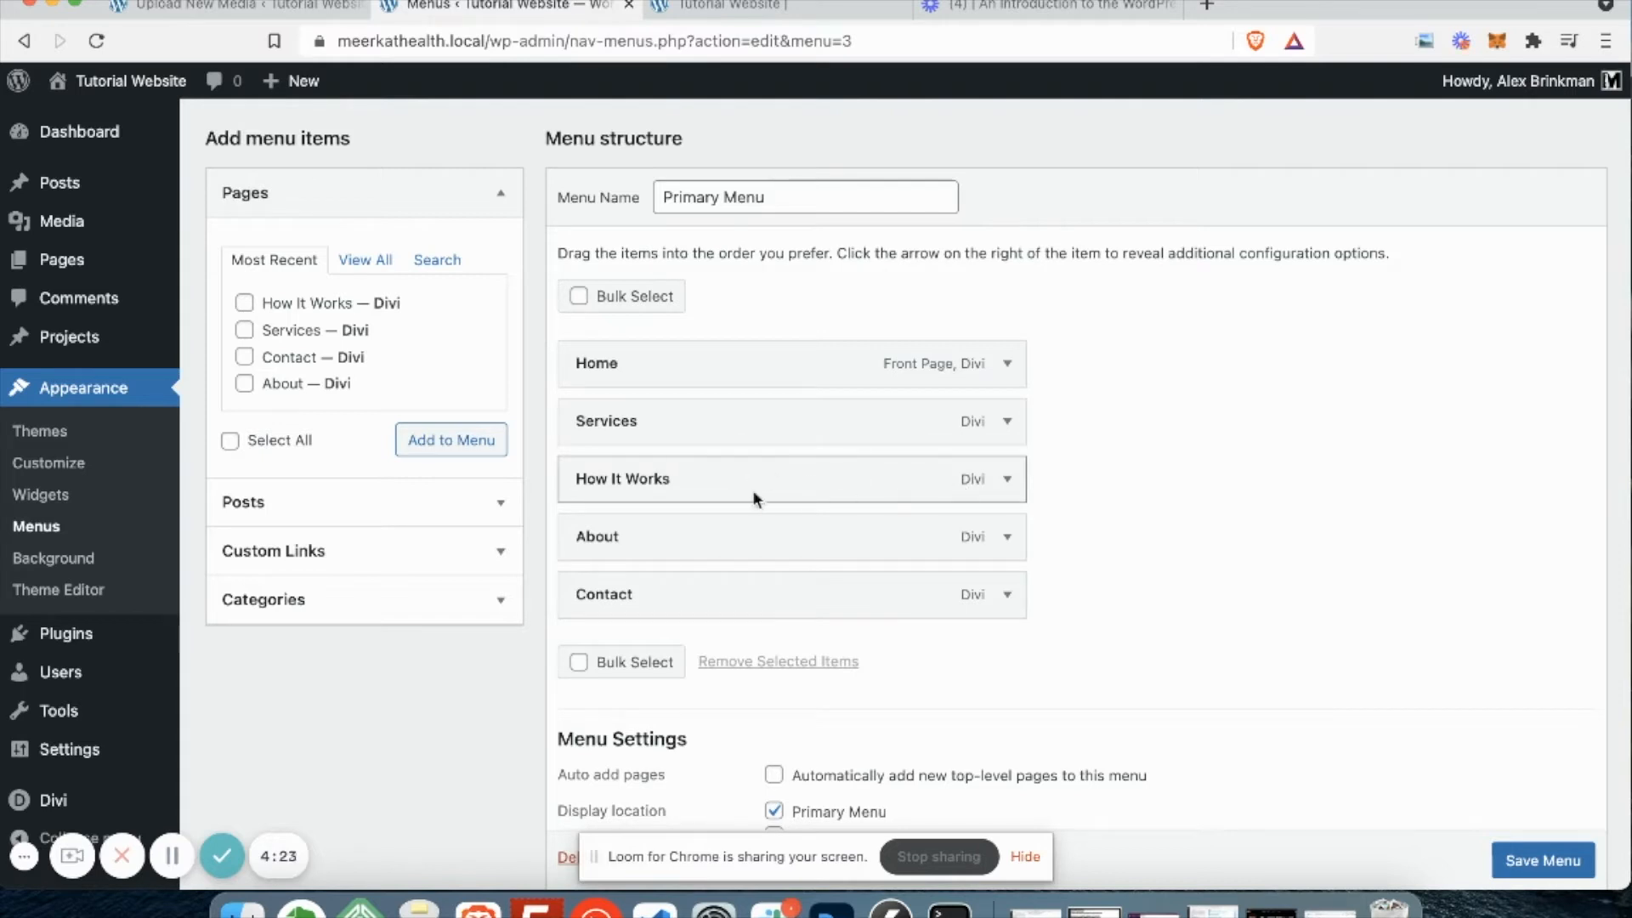
Change the navigation label of the How It Works menu item to Our Process and save the menu.
click(1009, 482)
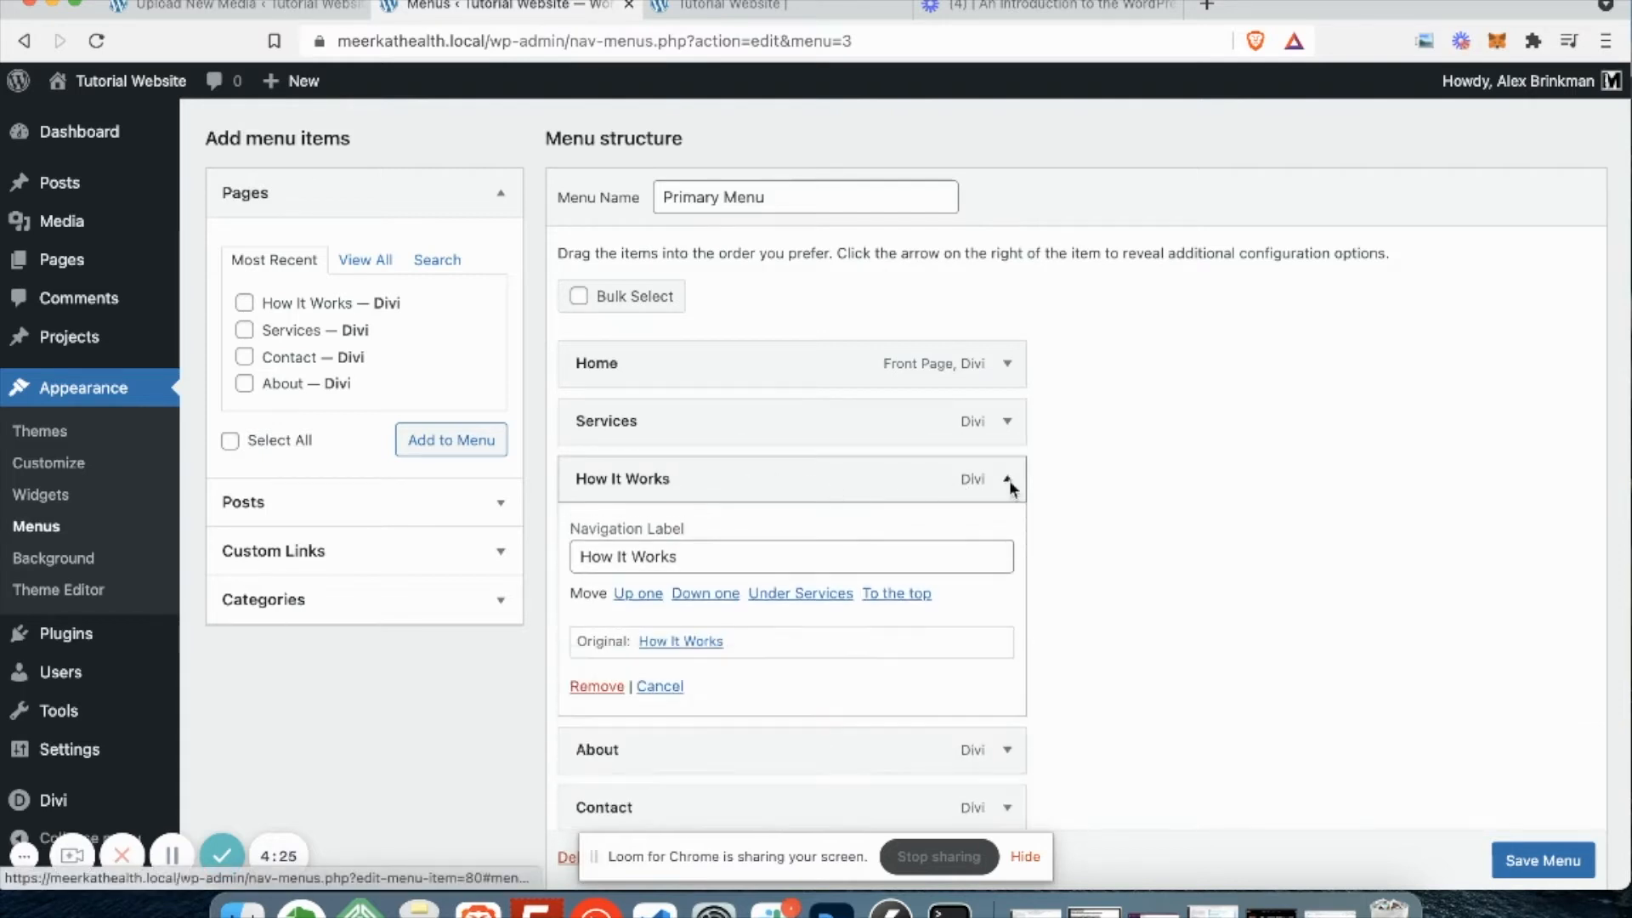
scroll(1053, 461, down, 1)
click(1010, 441)
click(1010, 442)
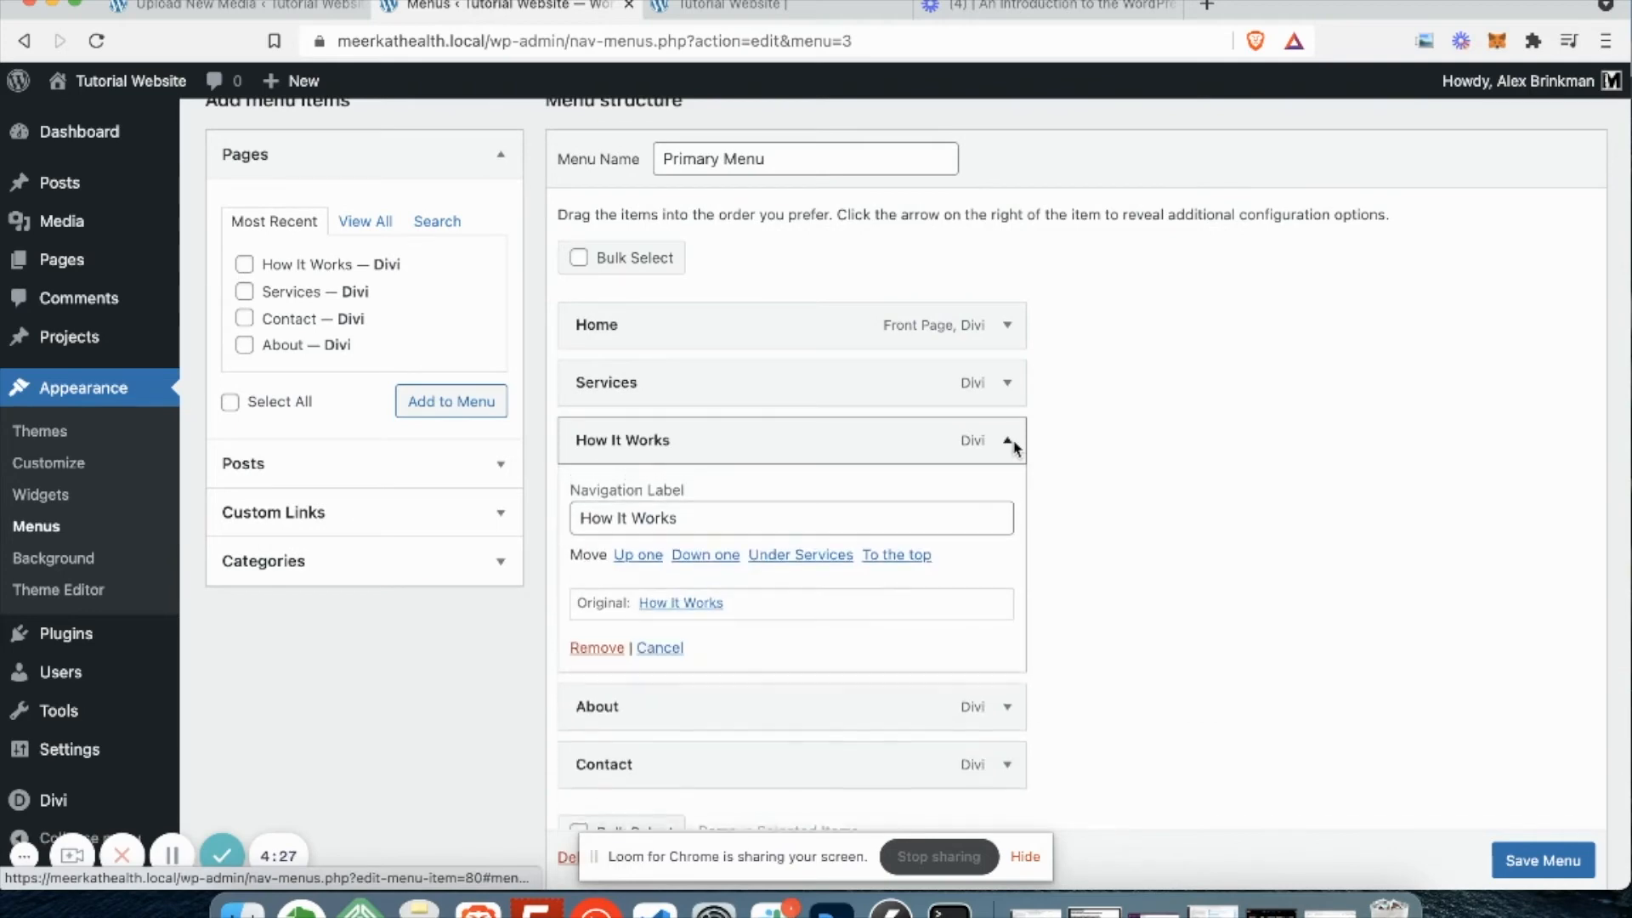
scroll(1023, 437, down, 2)
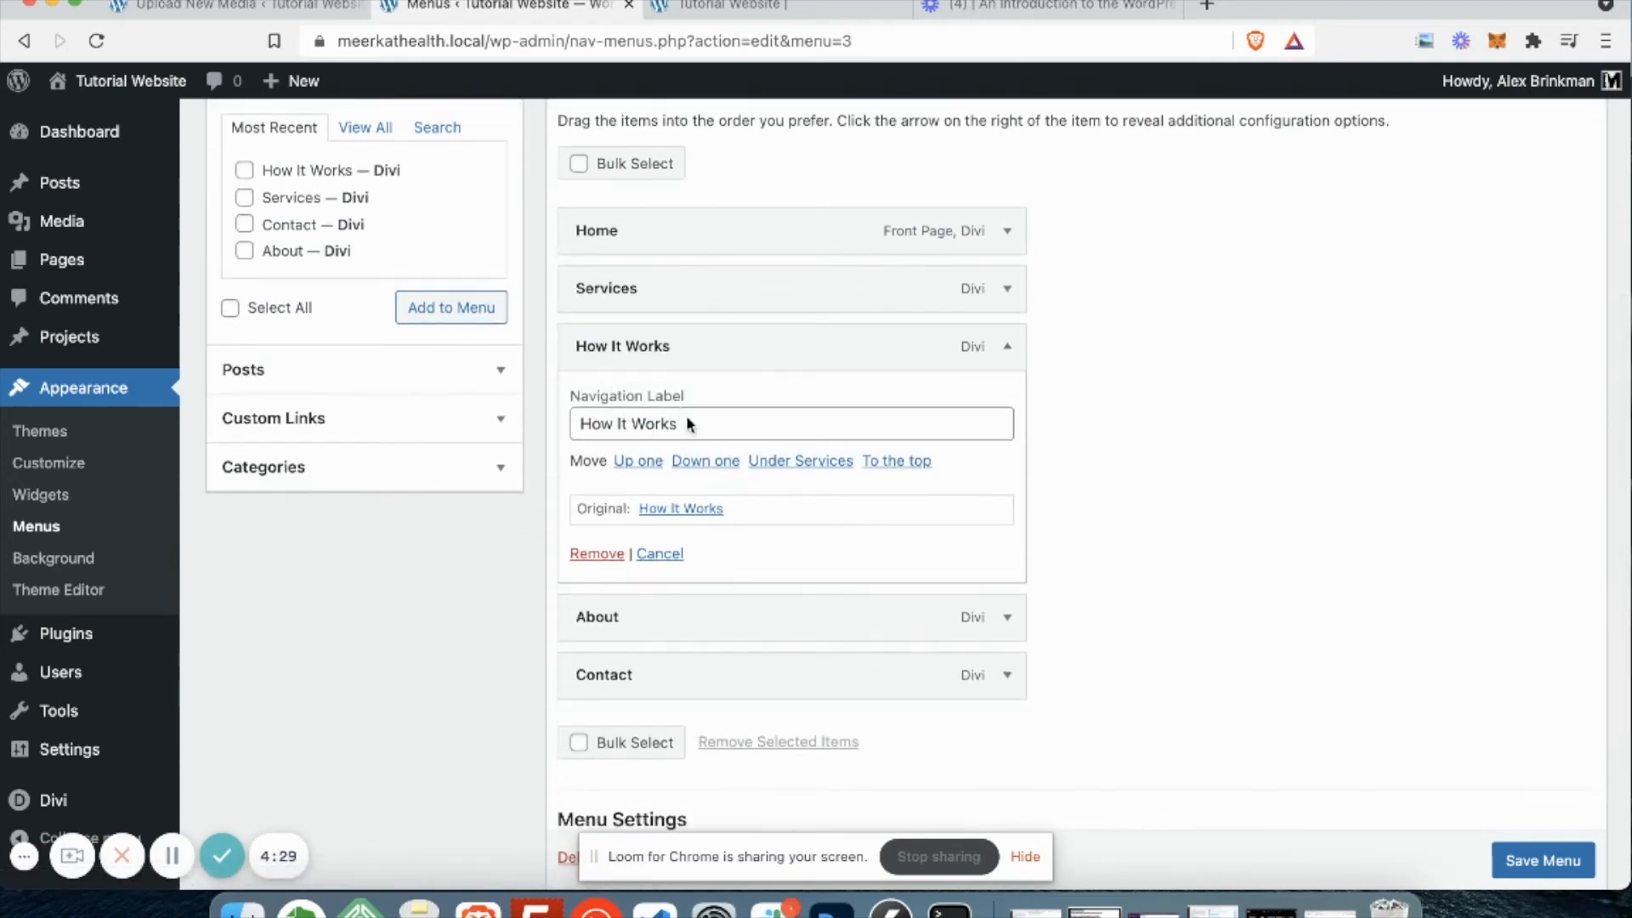
drag(685, 421, 547, 425)
text(Our)
key(BackSpace)
key(BackSpace)
text(ur Process)
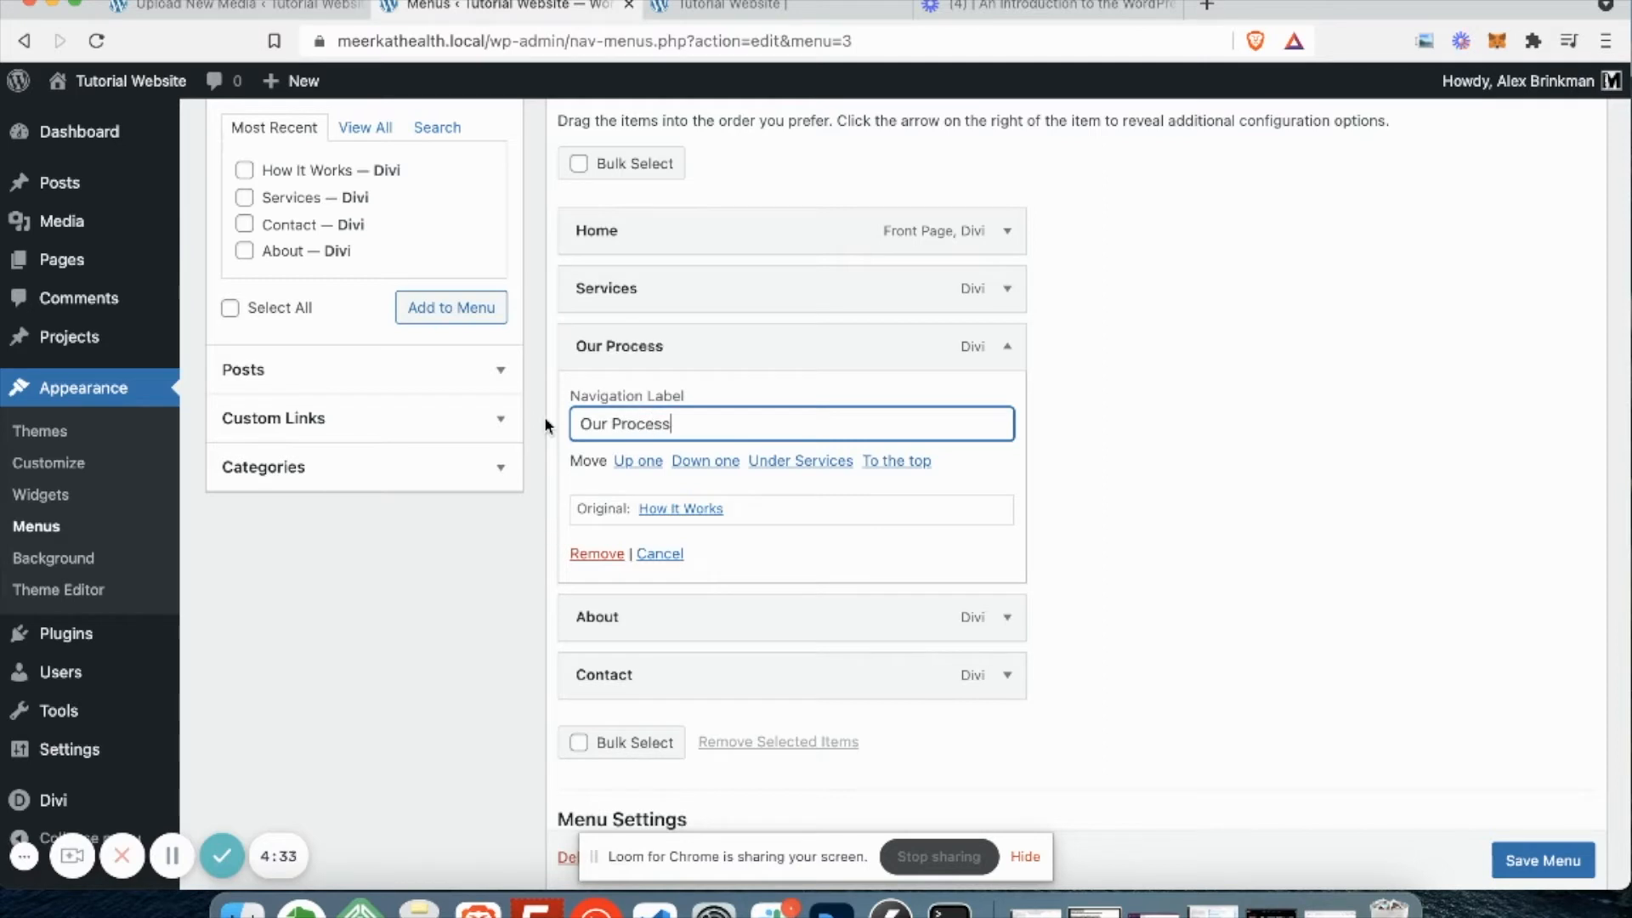
click(1517, 857)
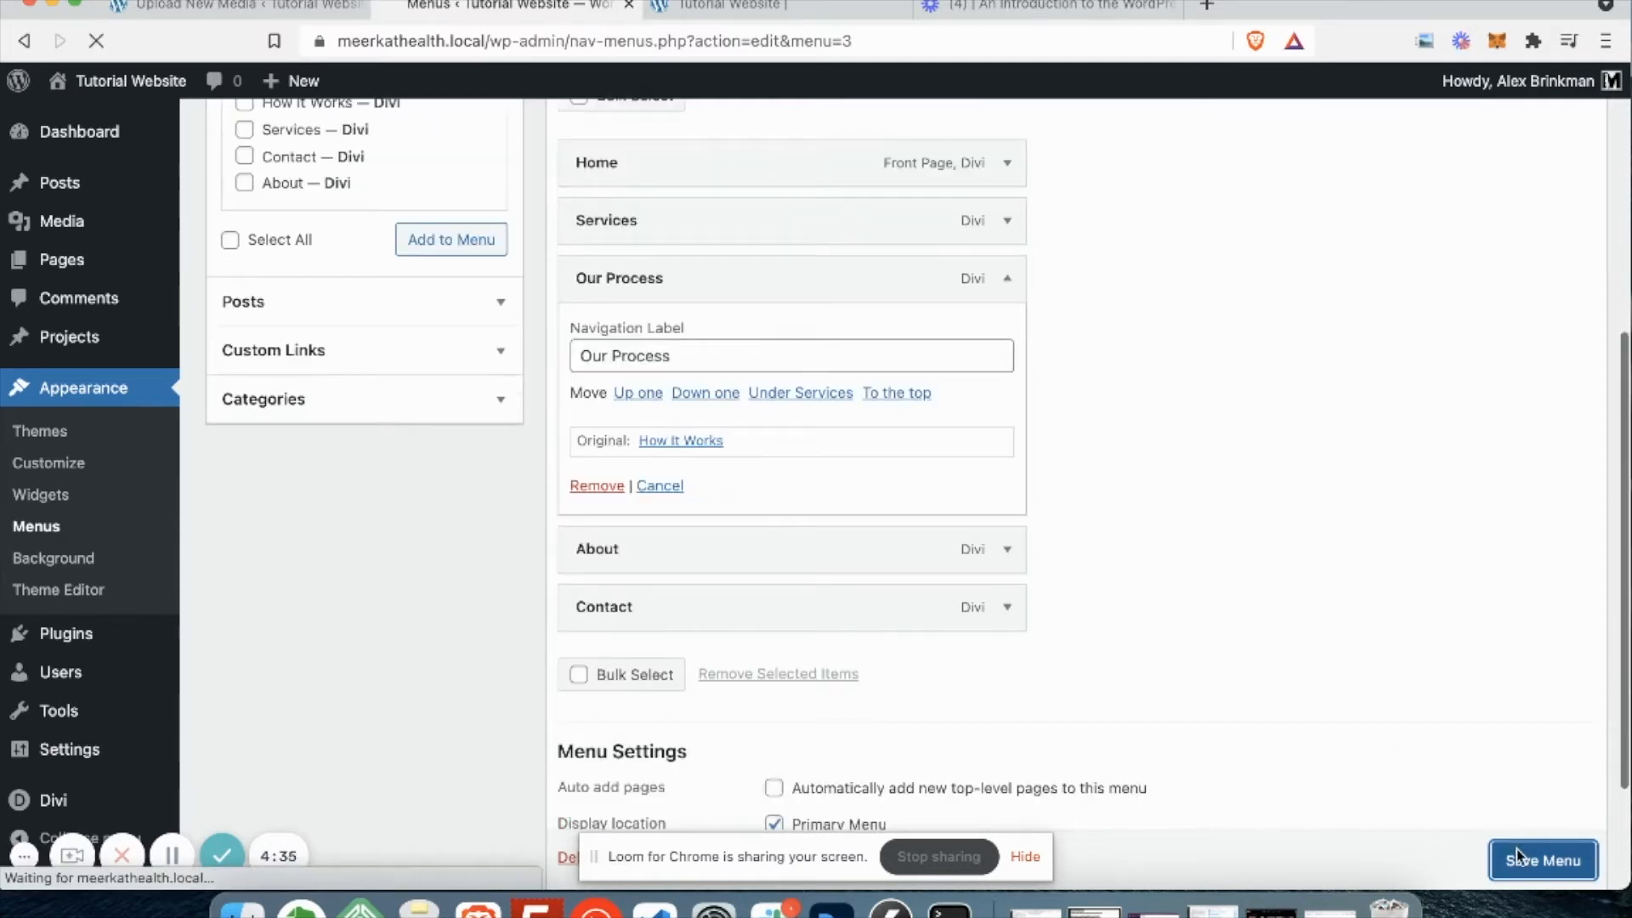
scroll(1288, 663, down, 2)
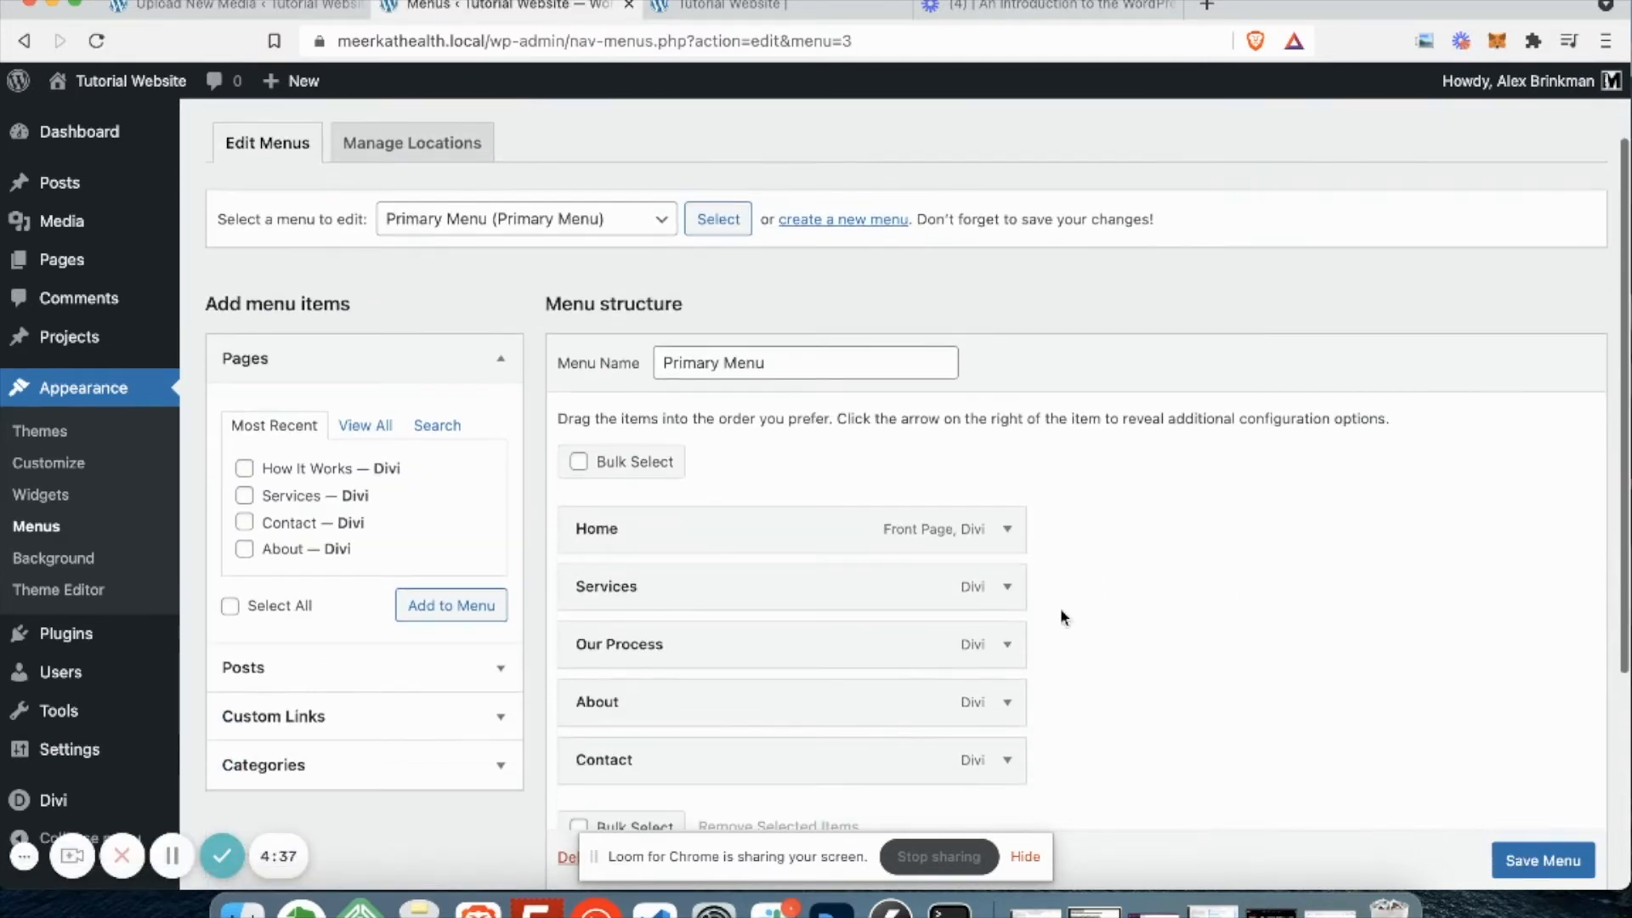
Review the site's Pages list in a separate tab, close it, and check the renamed item in the live header navigation.
right_click(66, 265)
click(93, 272)
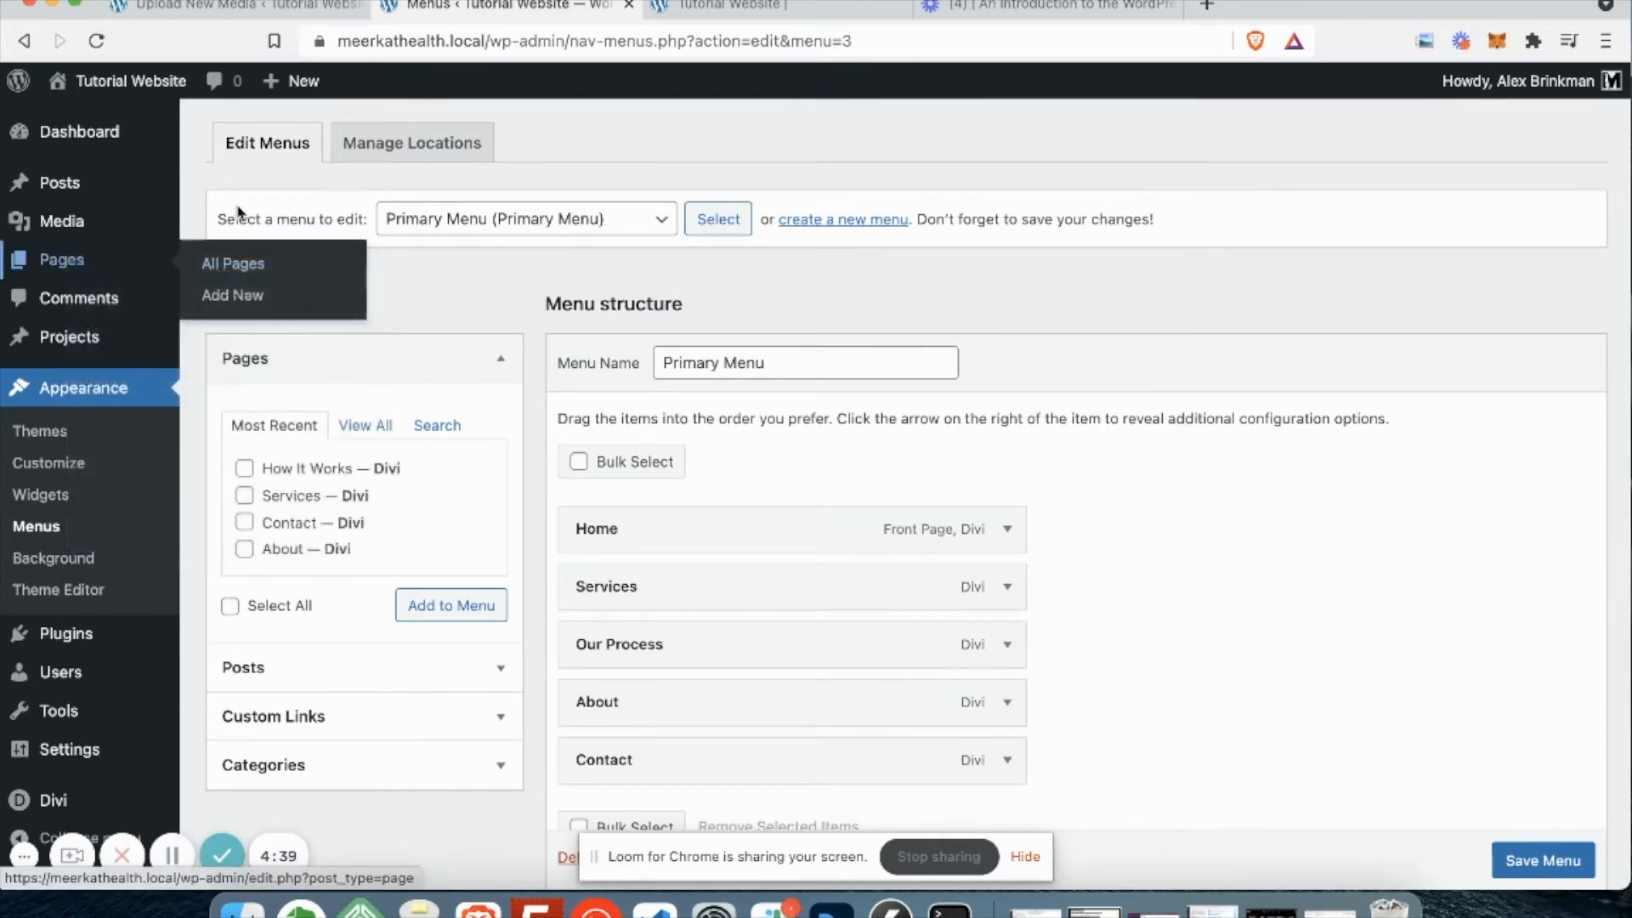
click(1015, 12)
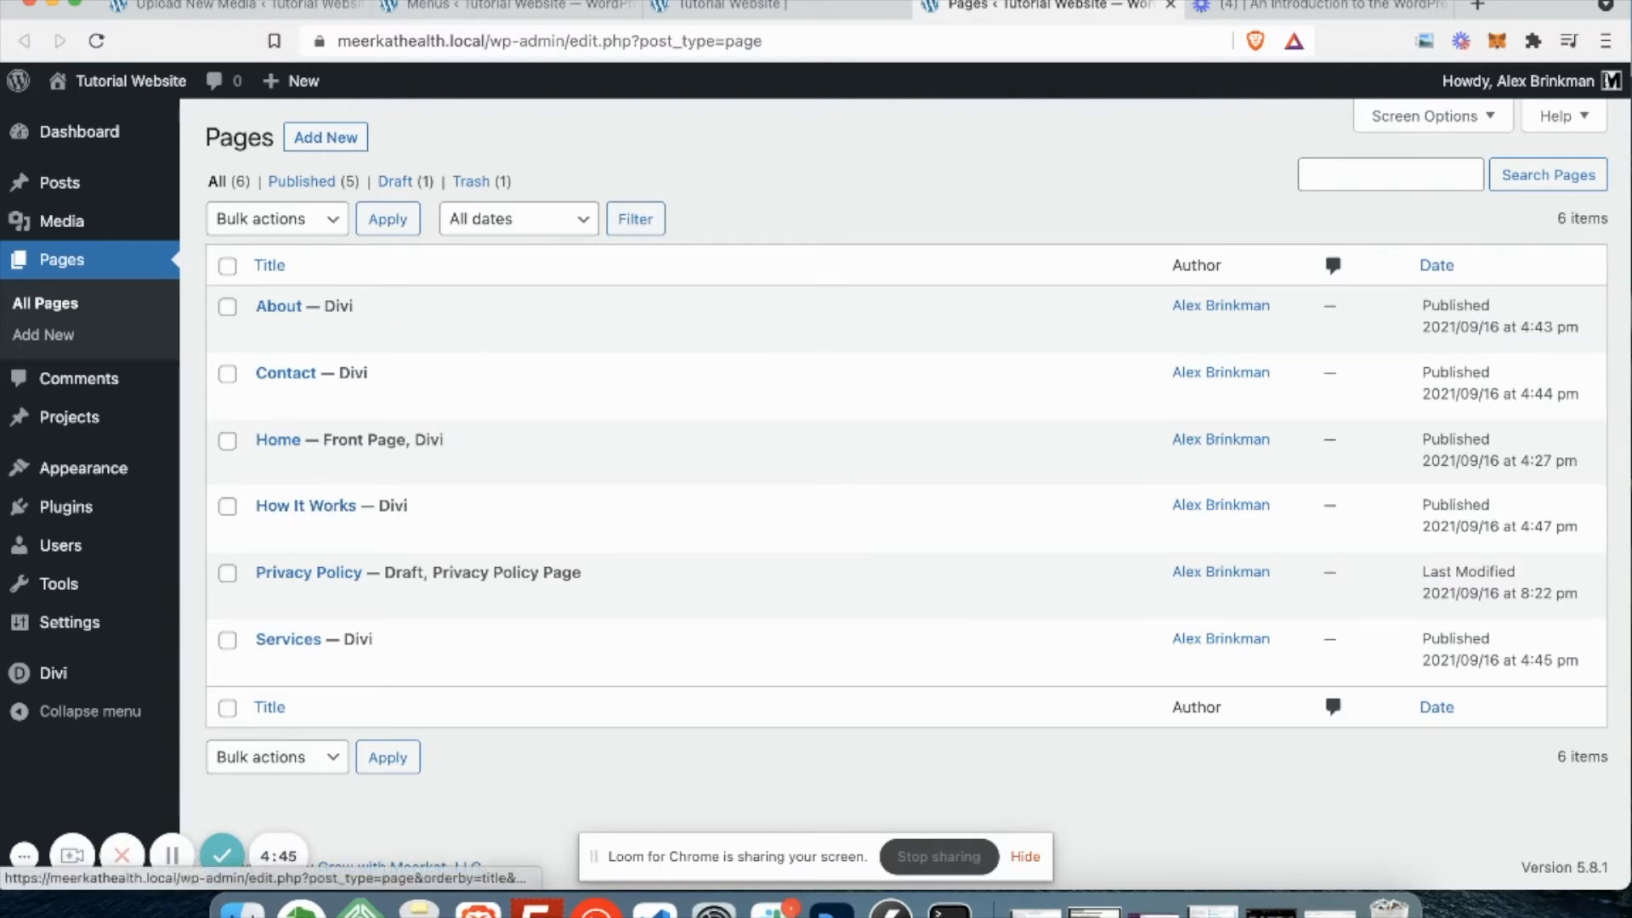
click(1170, 7)
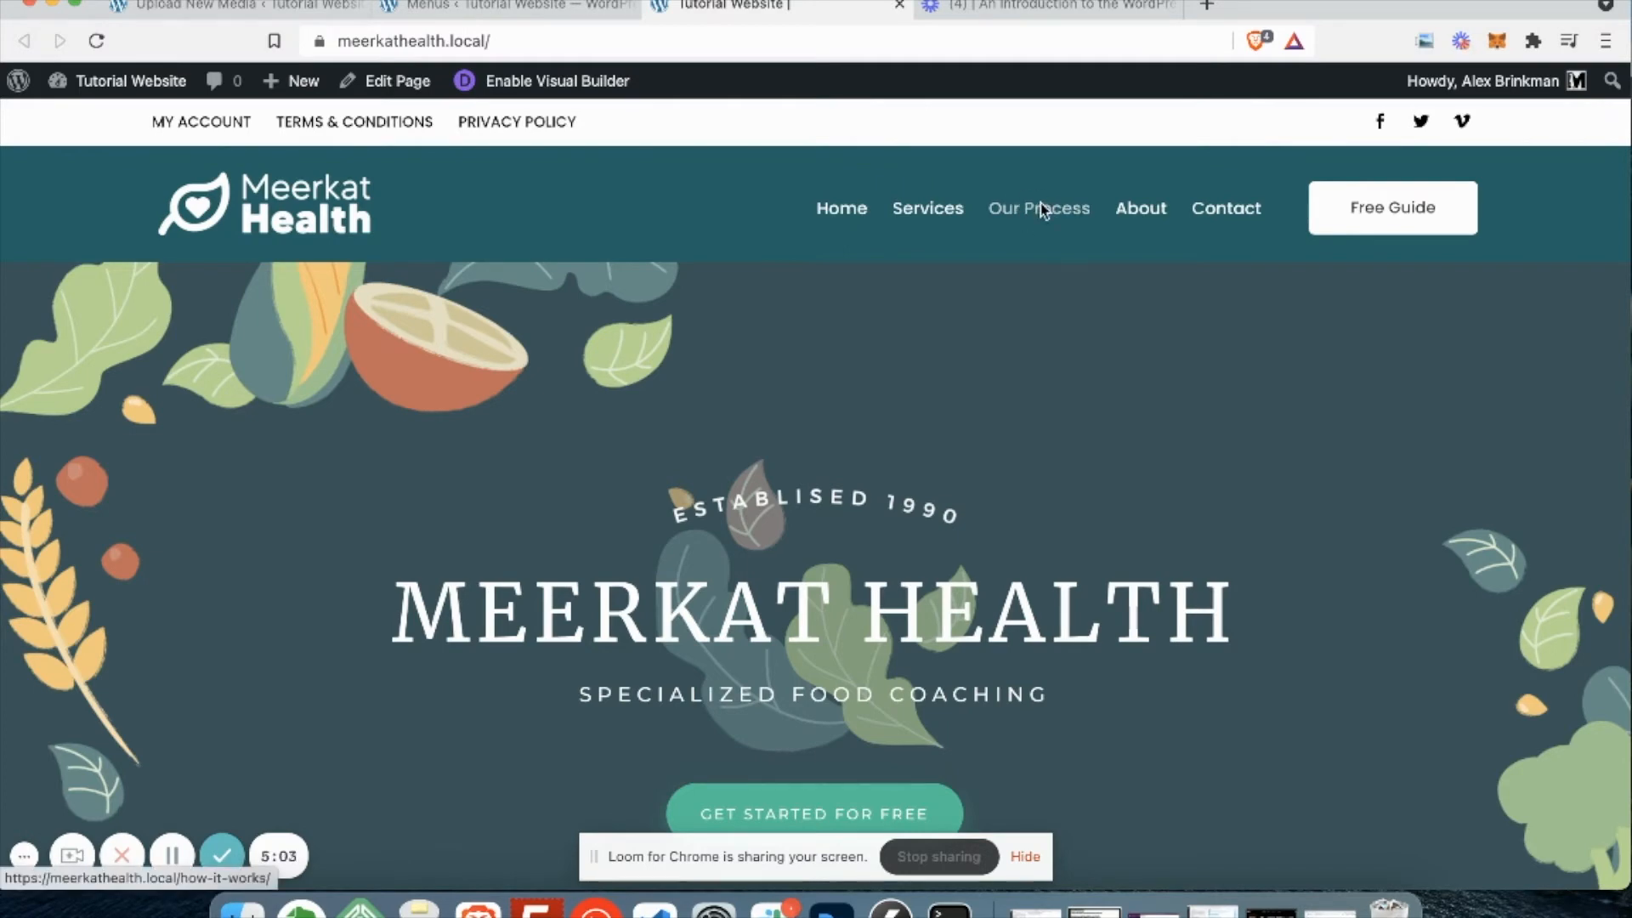
click(578, 5)
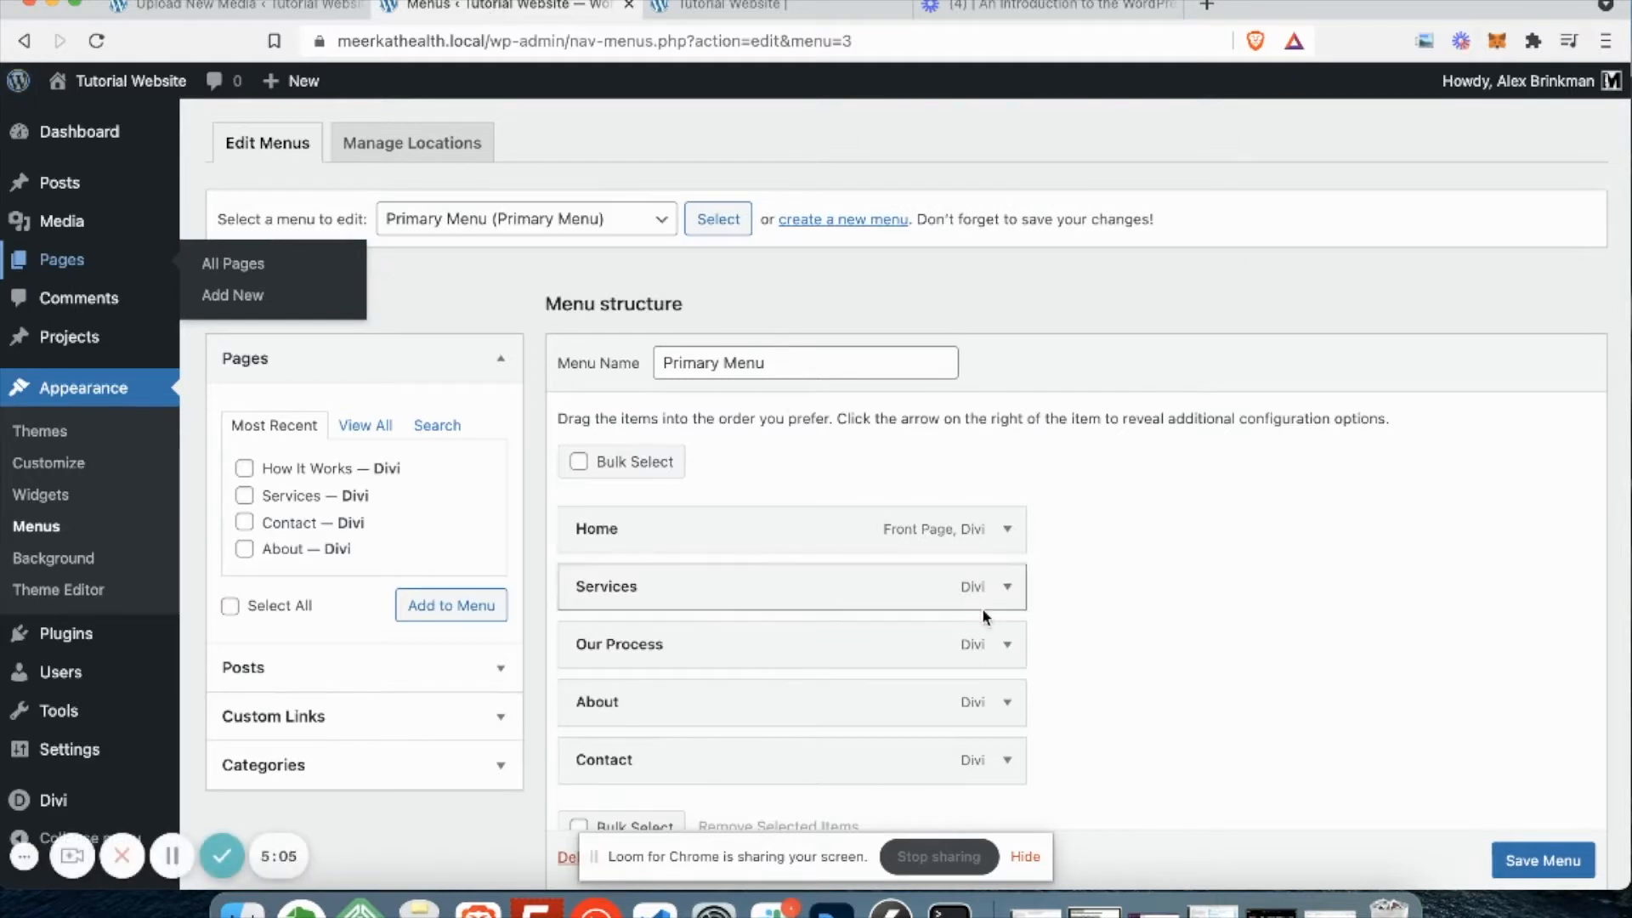
Set the navigation label of the Our Process menu item back to How It Works and collapse its settings.
click(1008, 644)
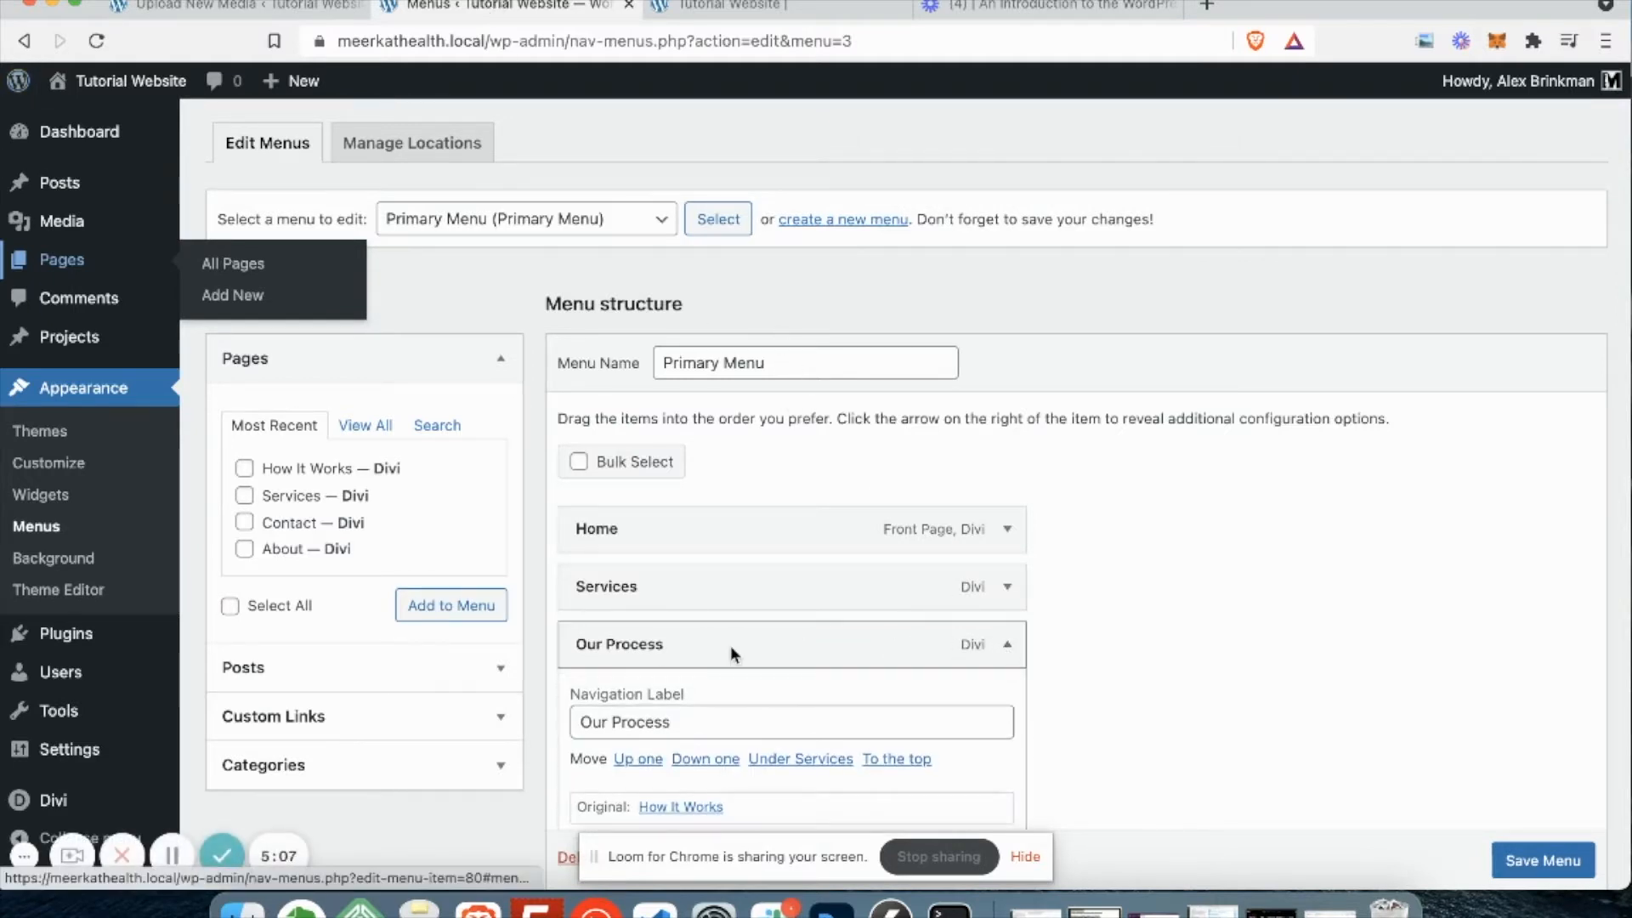
click(685, 724)
key(super+a)
key(BackSpace)
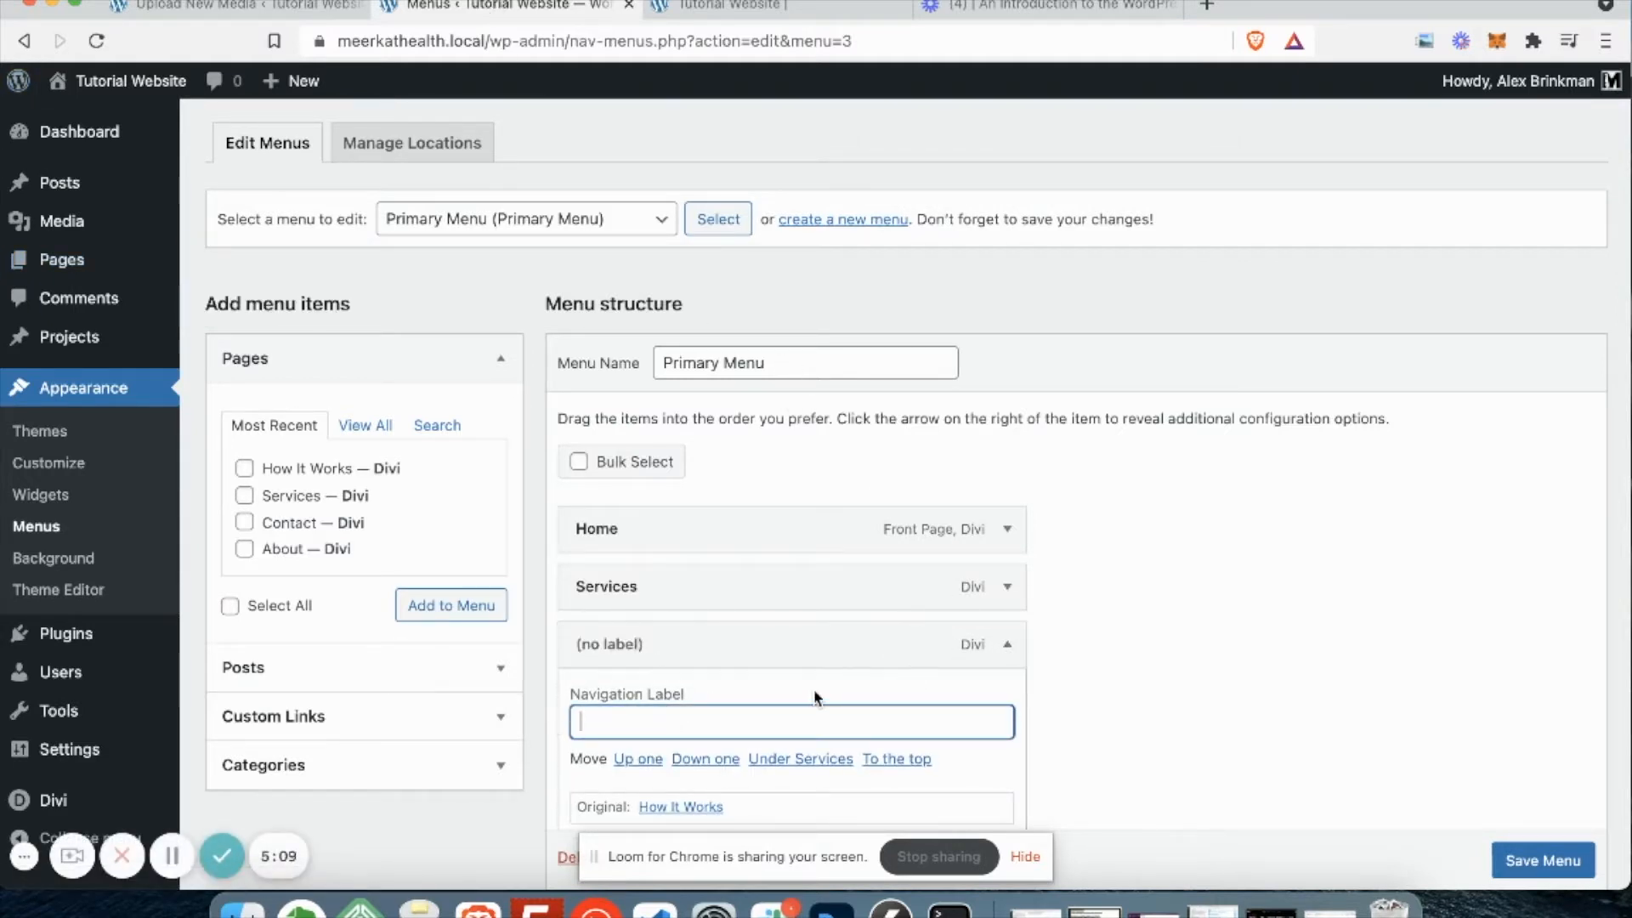
text(How It Works)
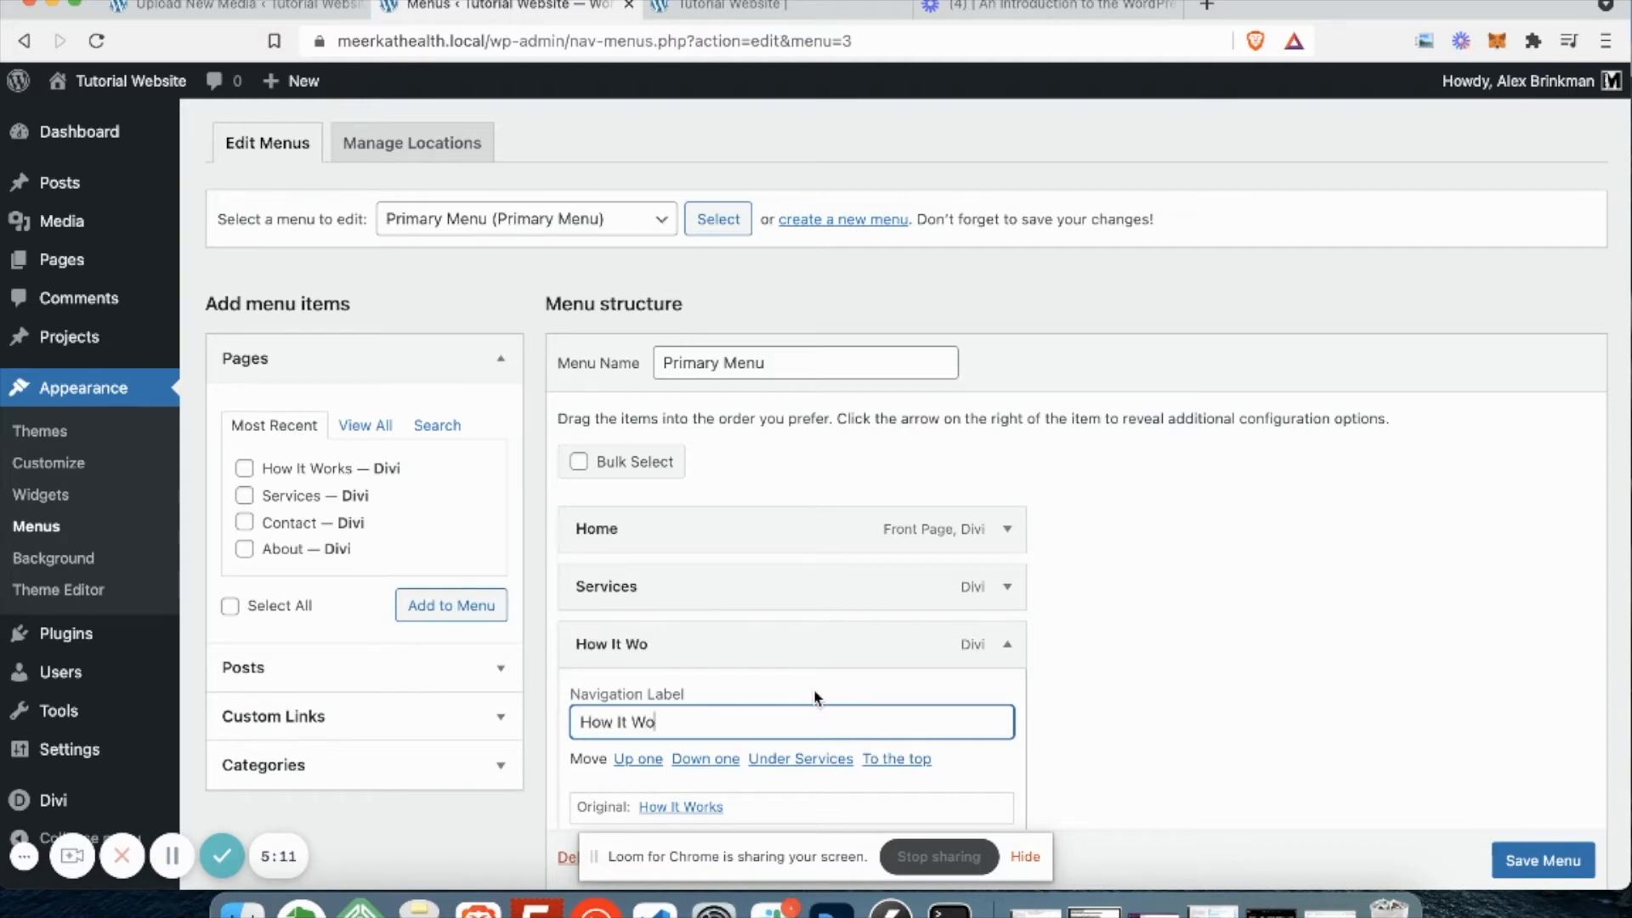
click(1146, 656)
scroll(1110, 644, down, 3)
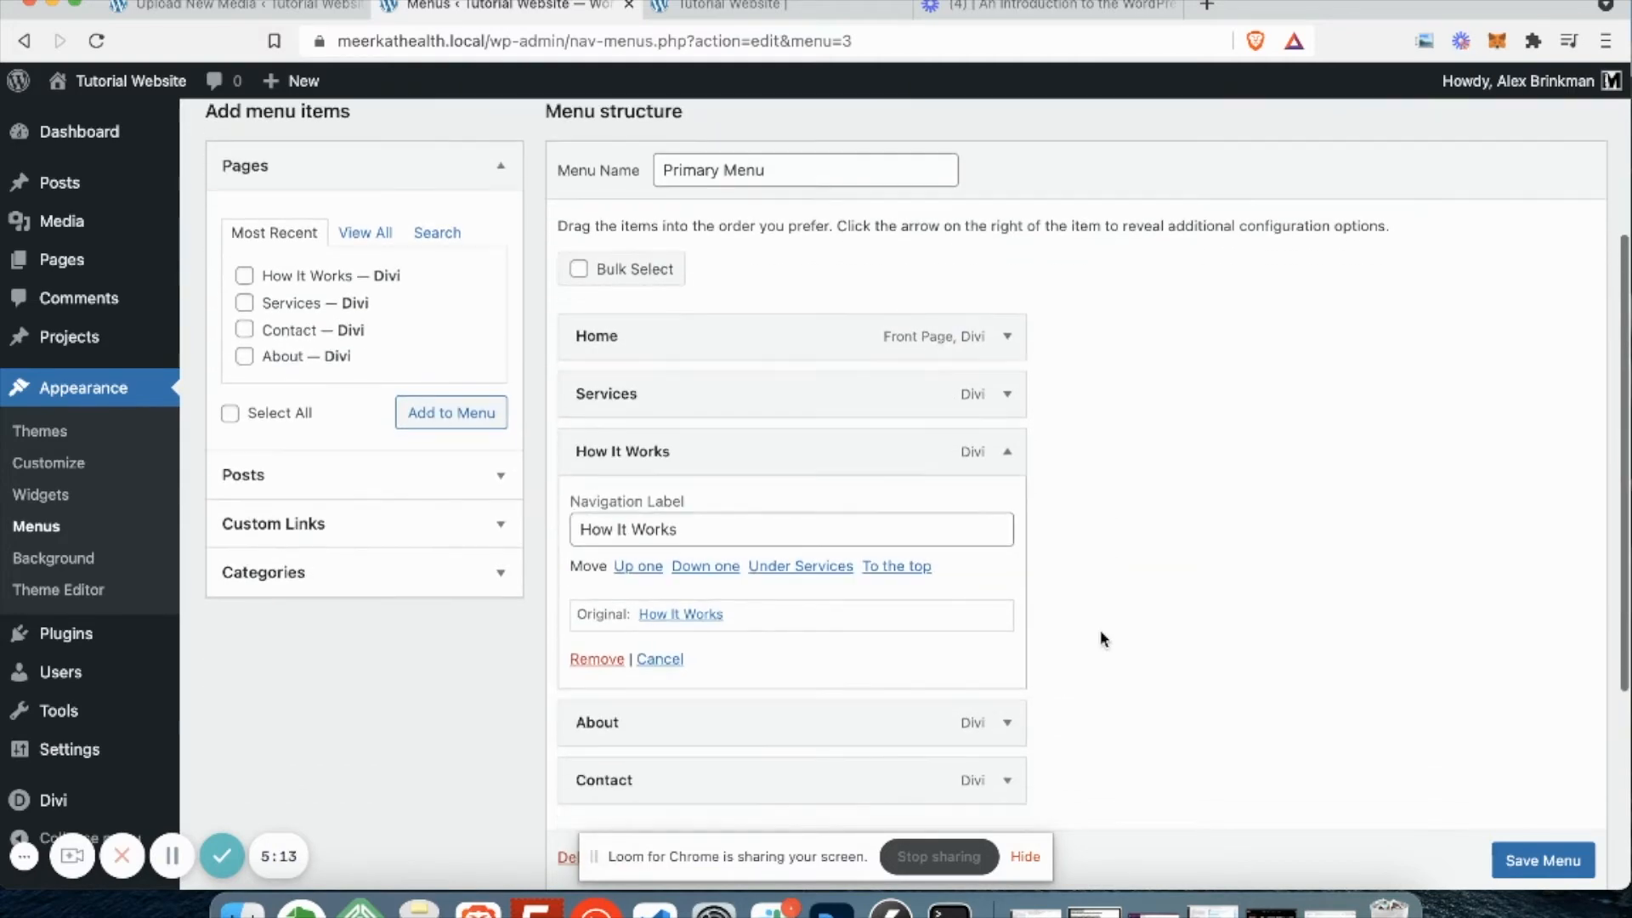
click(1006, 451)
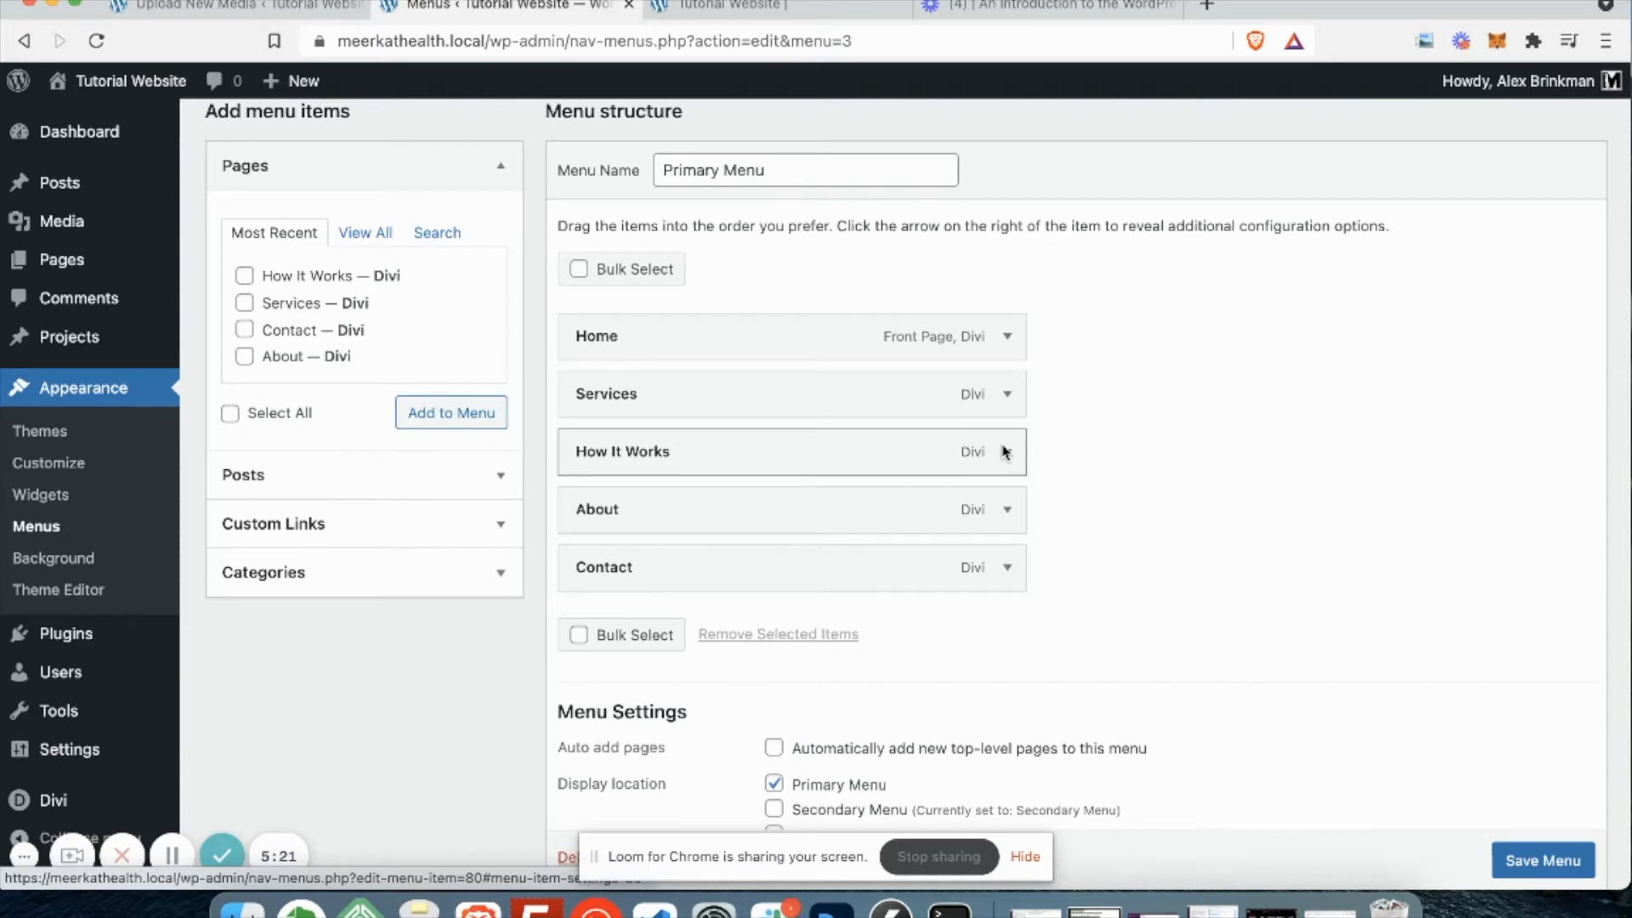
click(386, 530)
click(375, 340)
text(htt)
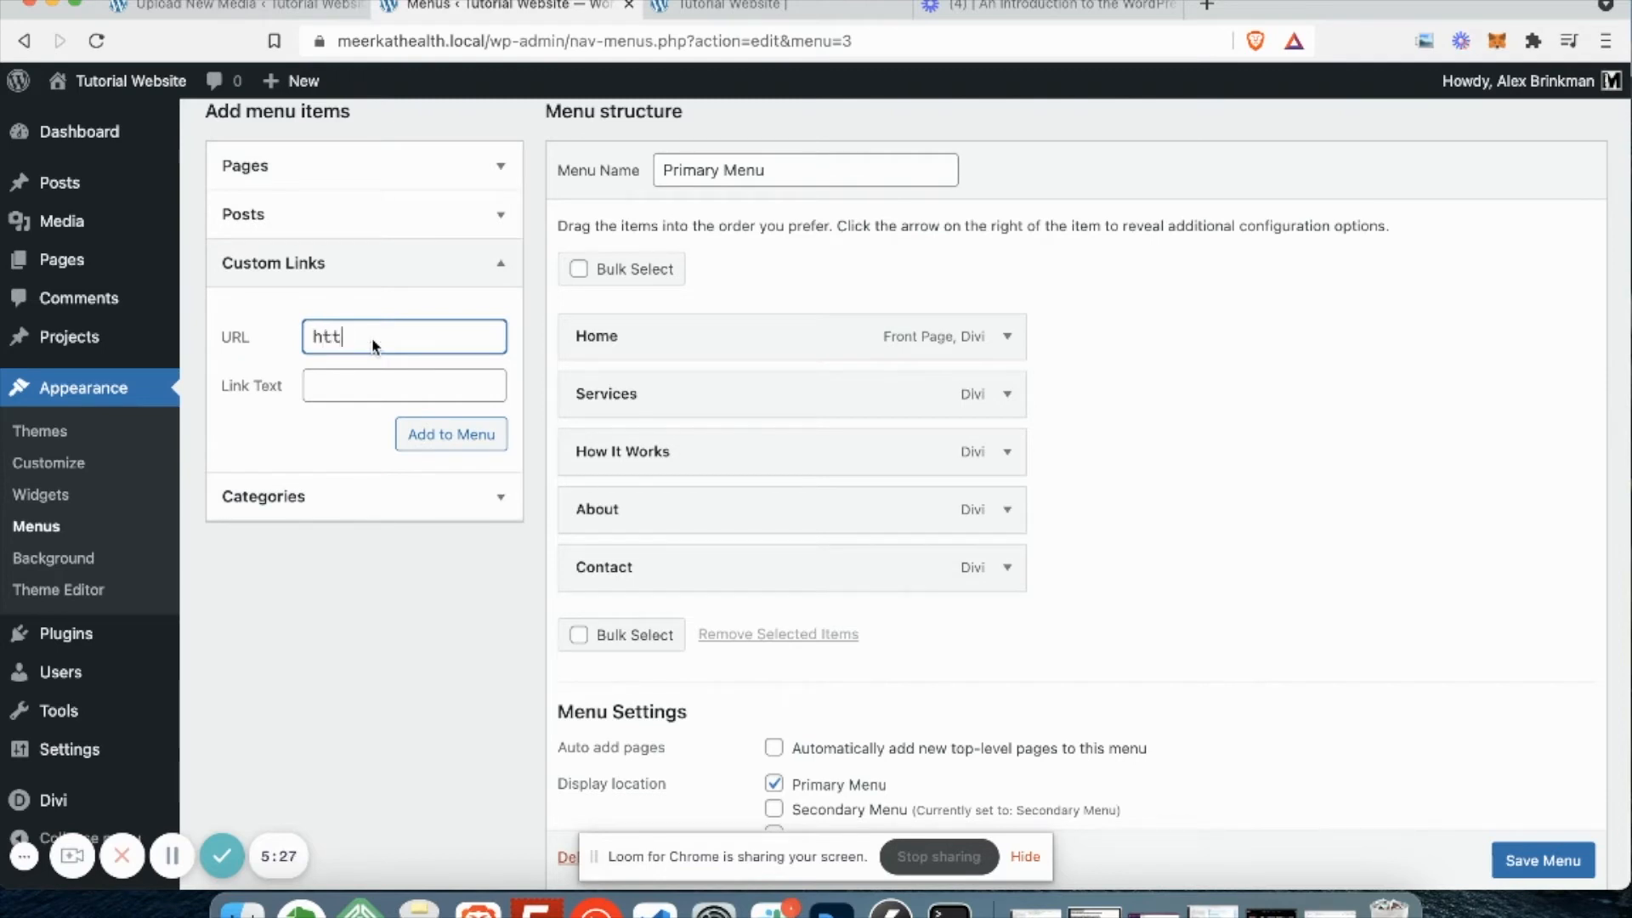
text(ps://facebook.com)
click(356, 386)
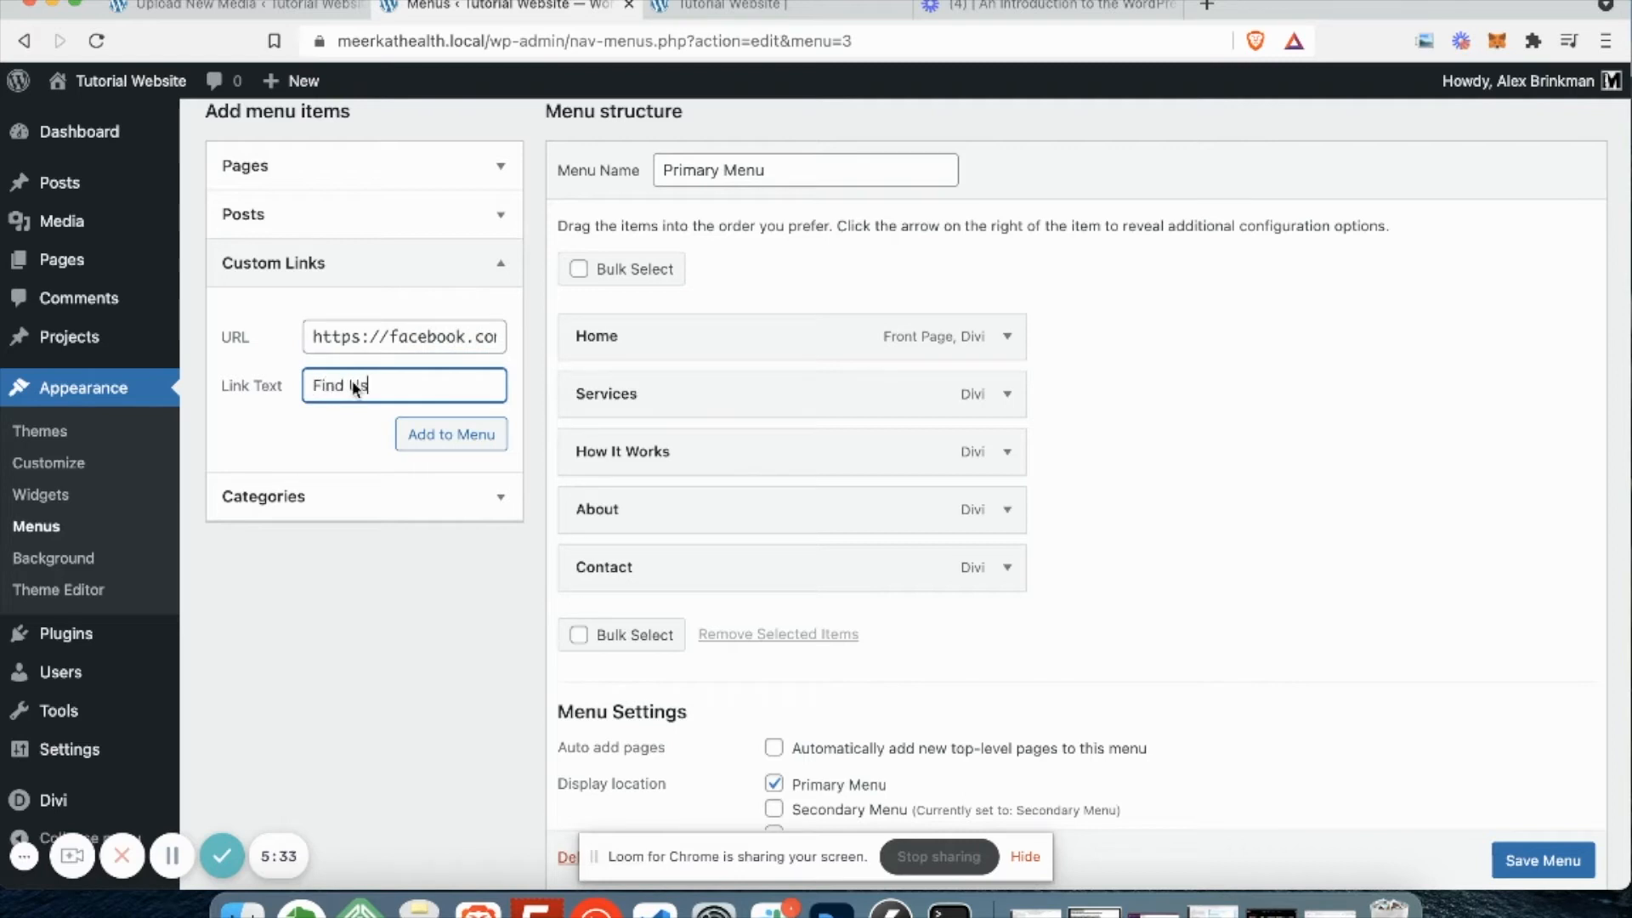
text(Find Us on Facebook)
click(449, 441)
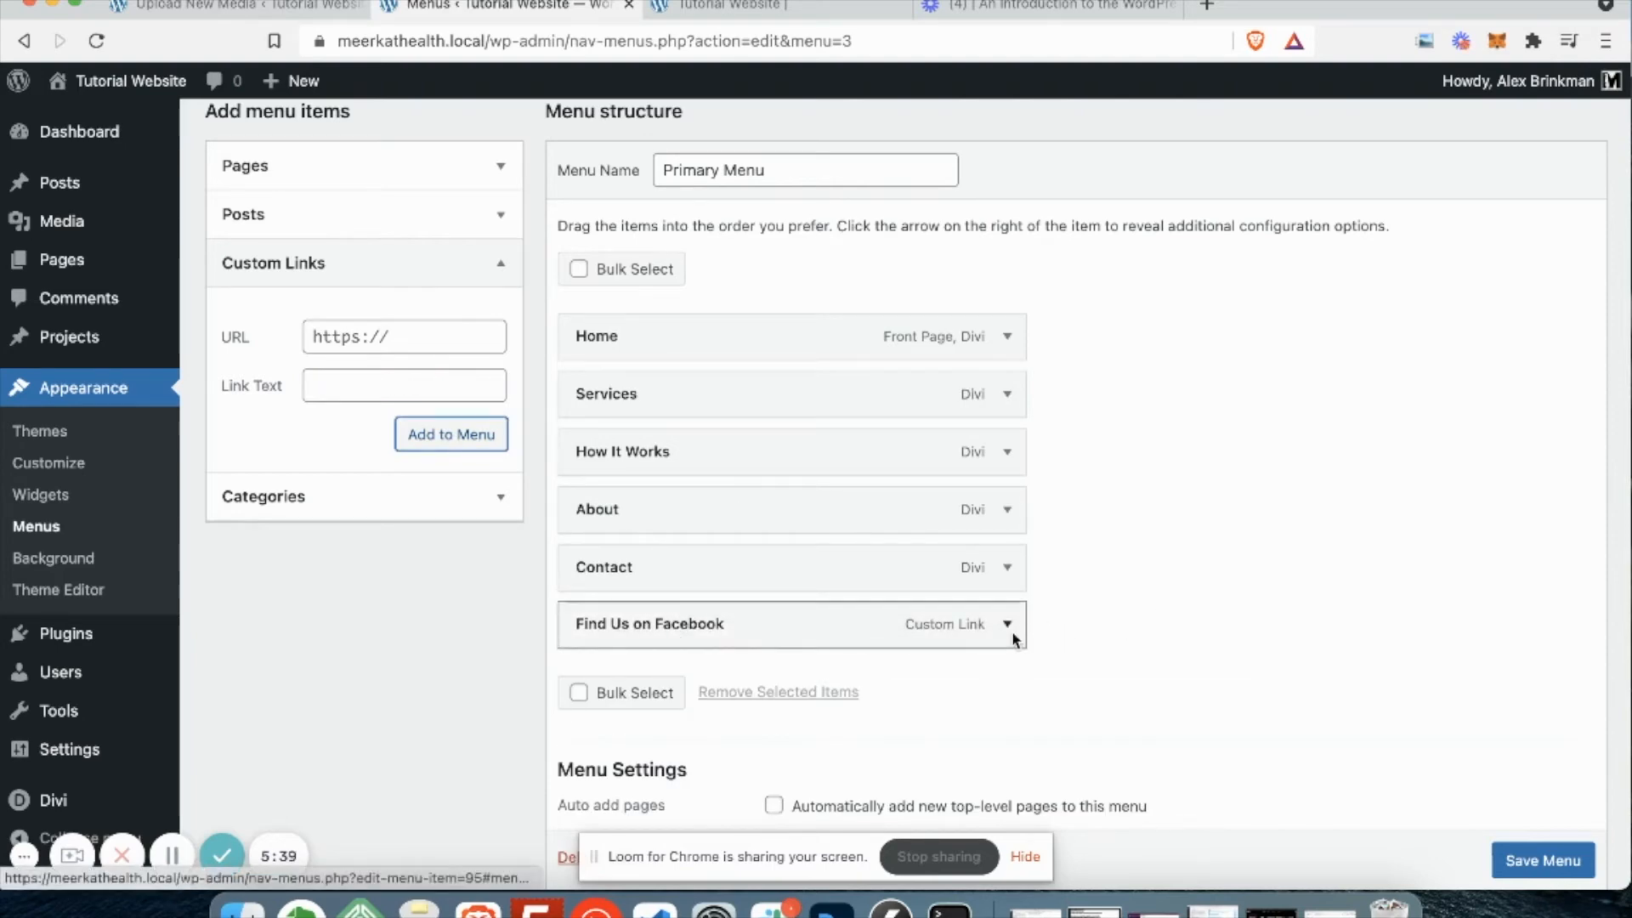
Enable the Link Target advanced menu property in the Screen Options.
scroll(1281, 353, up, 3)
scroll(1349, 276, up, 5)
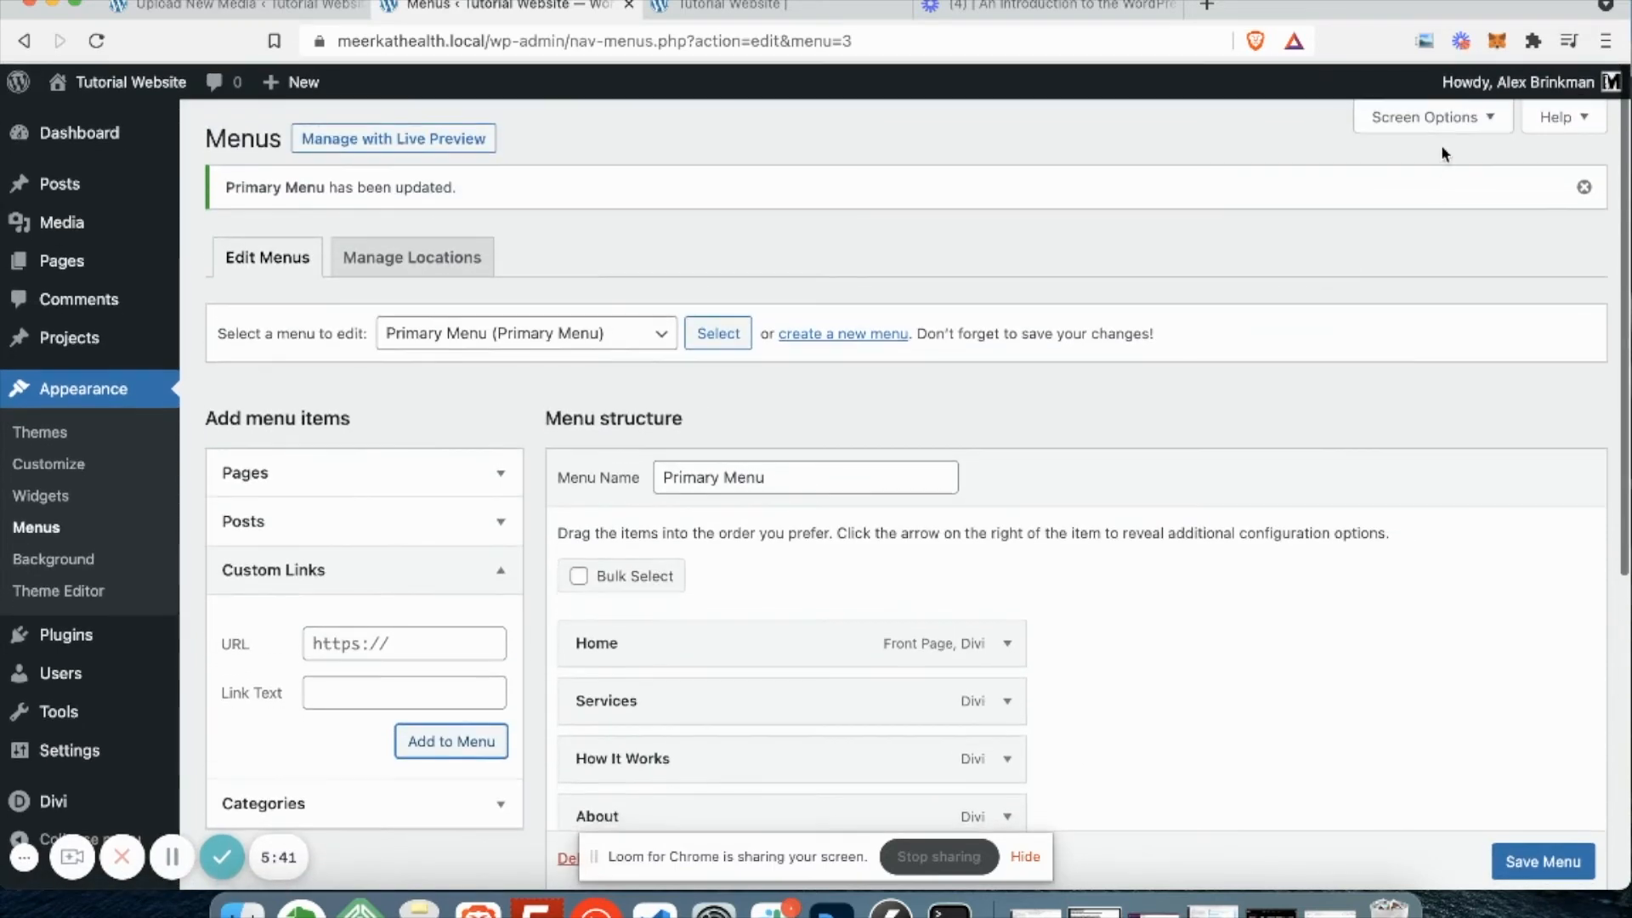
click(1440, 119)
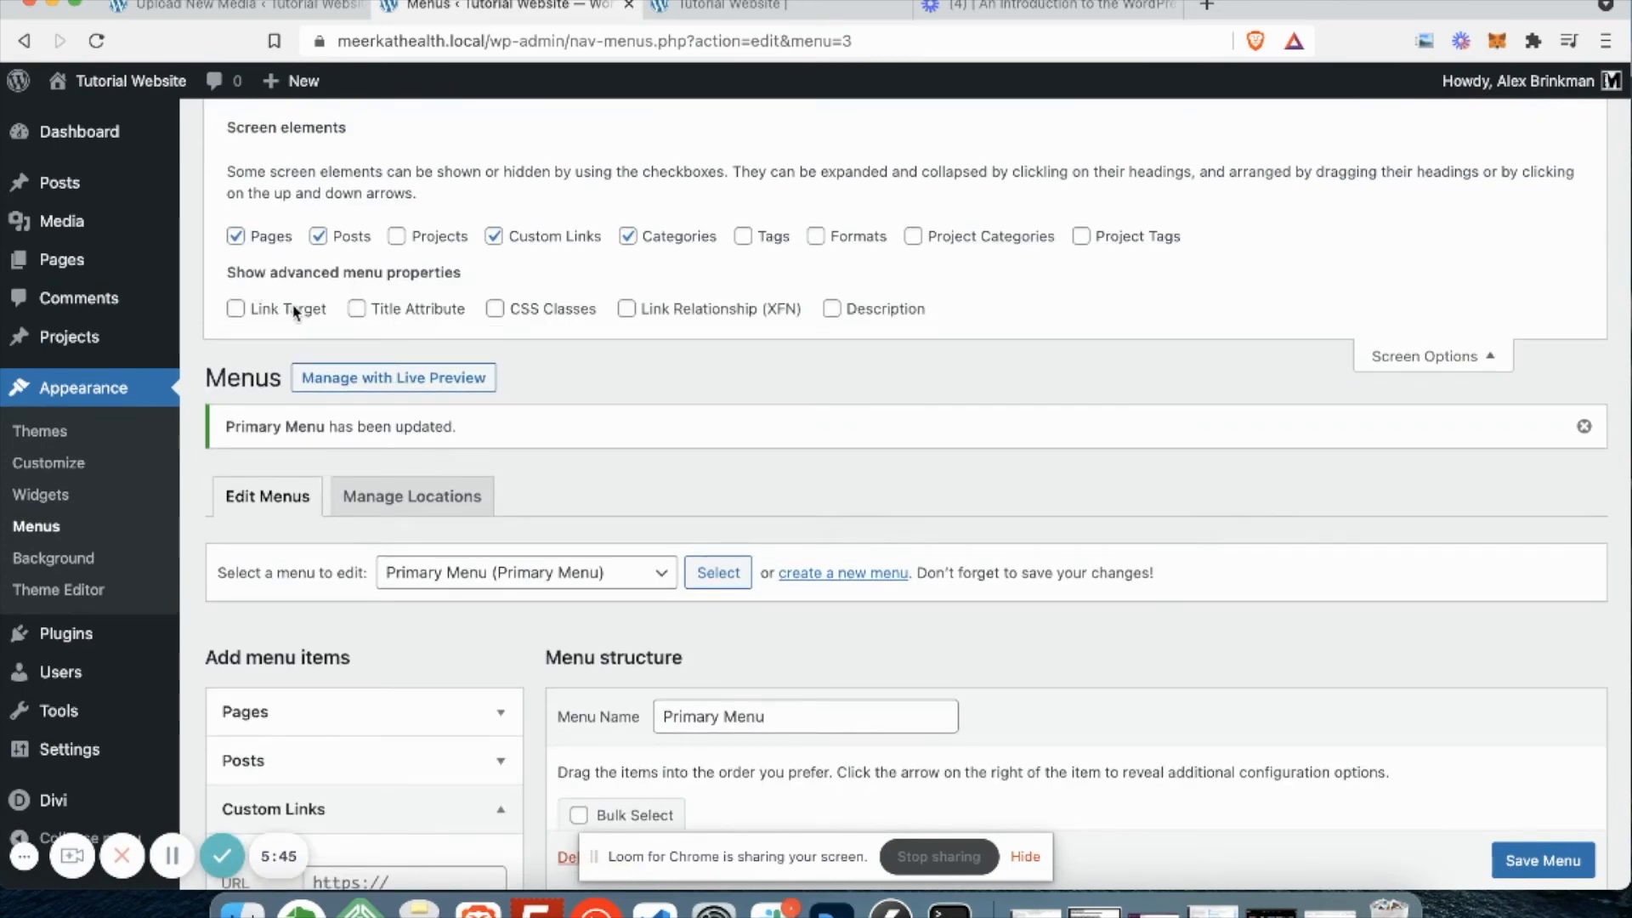
click(293, 308)
click(1425, 355)
Make the Find Us on Facebook menu item open its link in a new tab and save the menu.
scroll(1106, 442, down, 7)
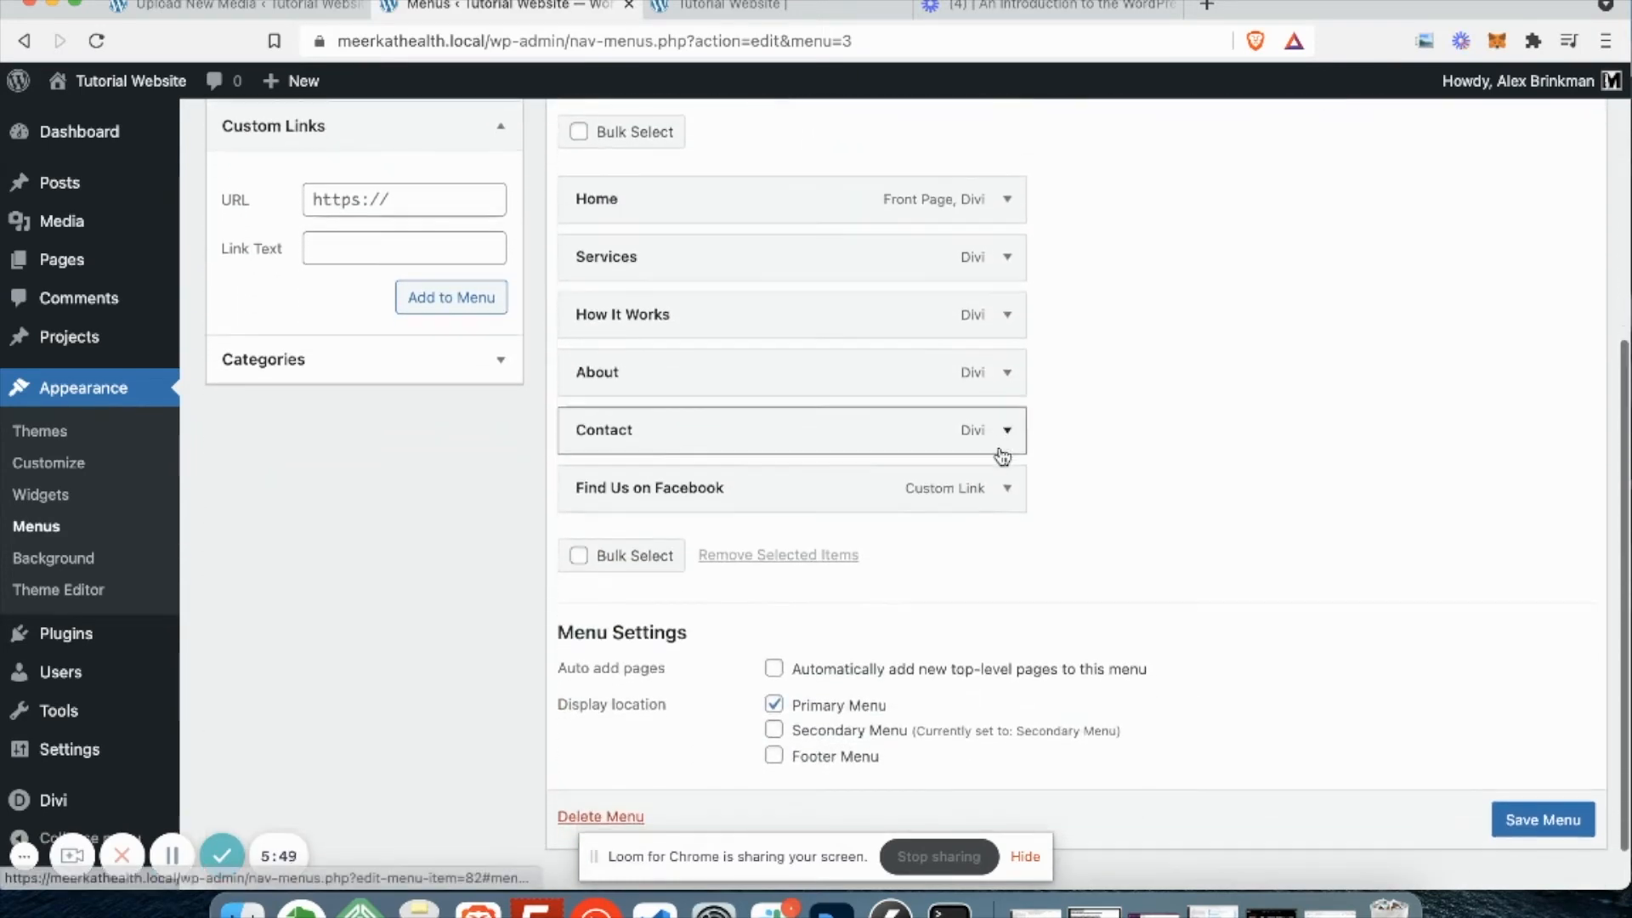
click(1009, 485)
scroll(977, 491, down, 2)
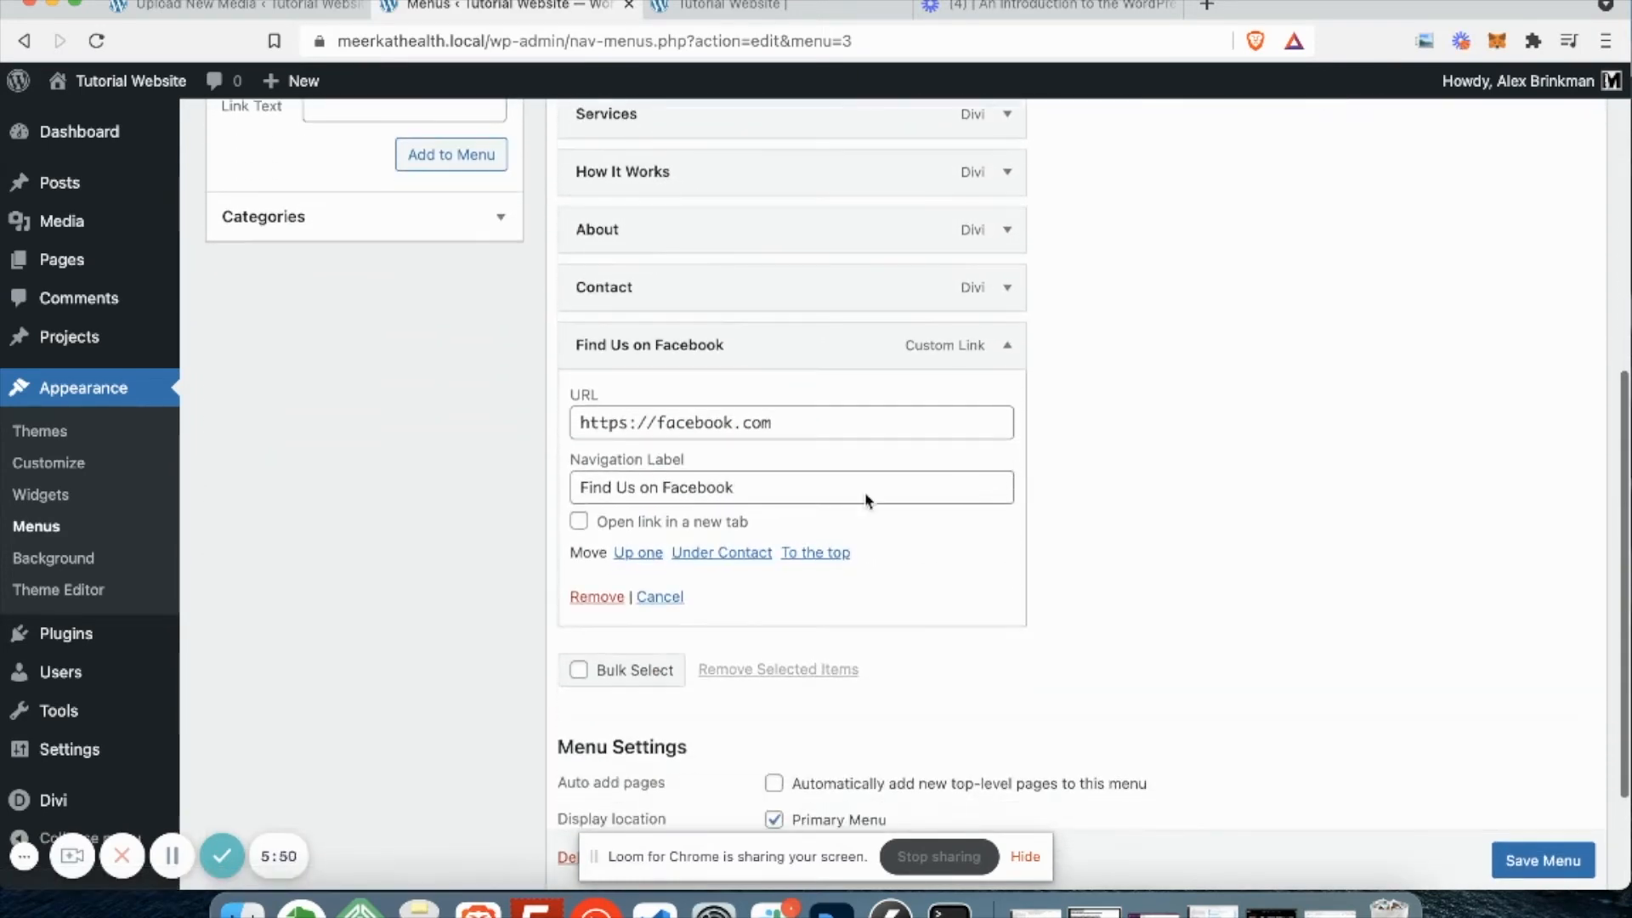
click(579, 522)
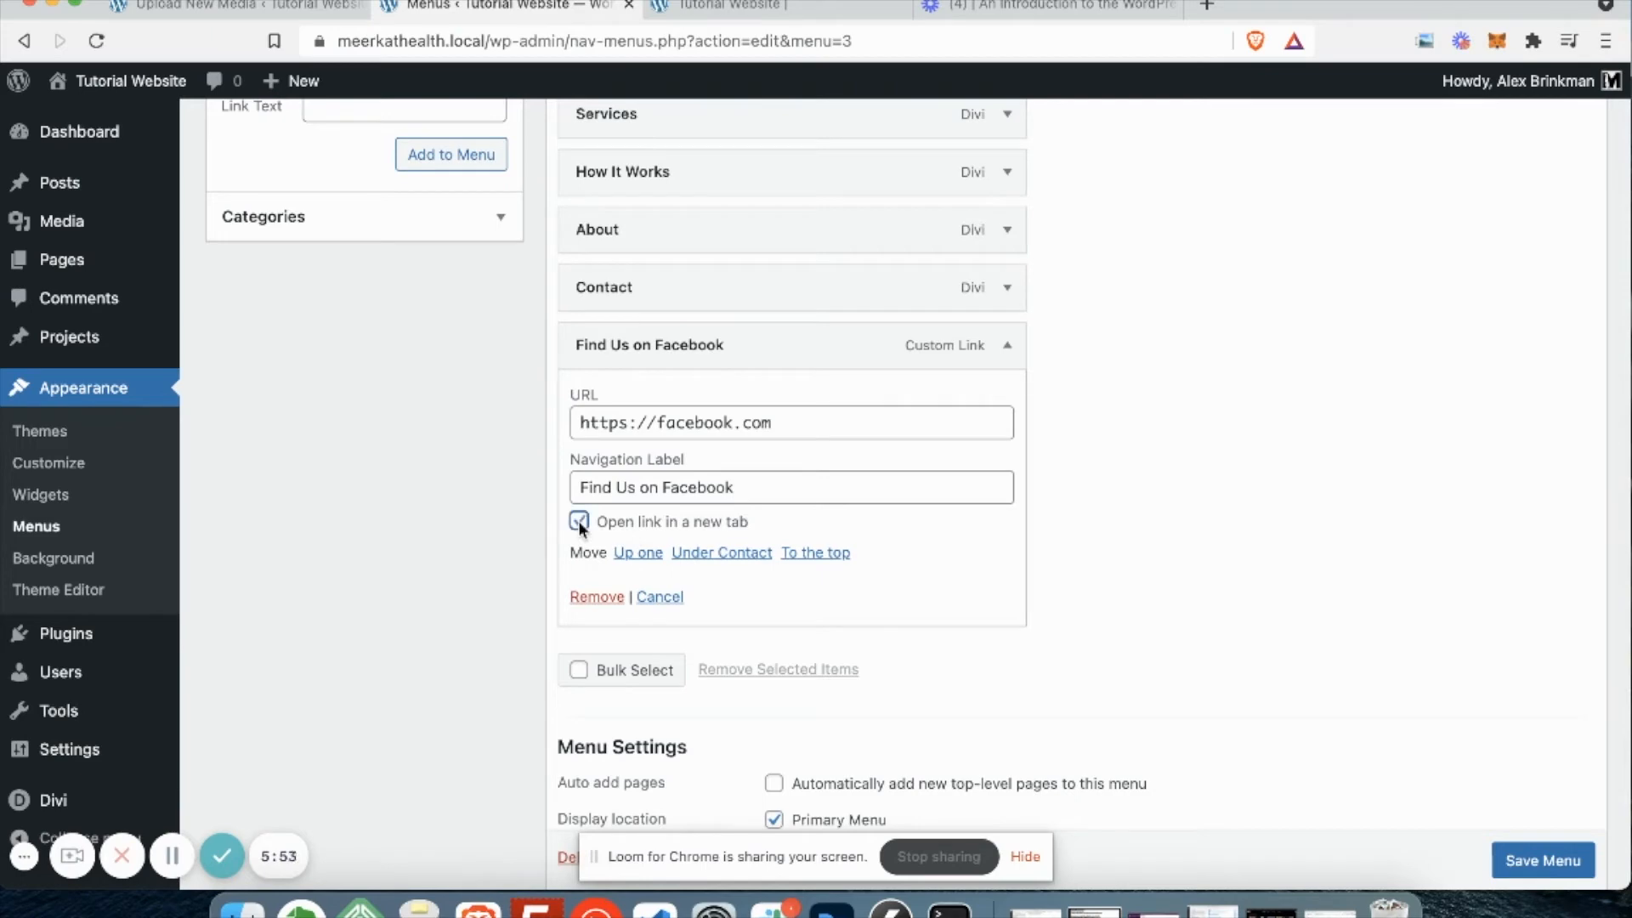
click(1543, 860)
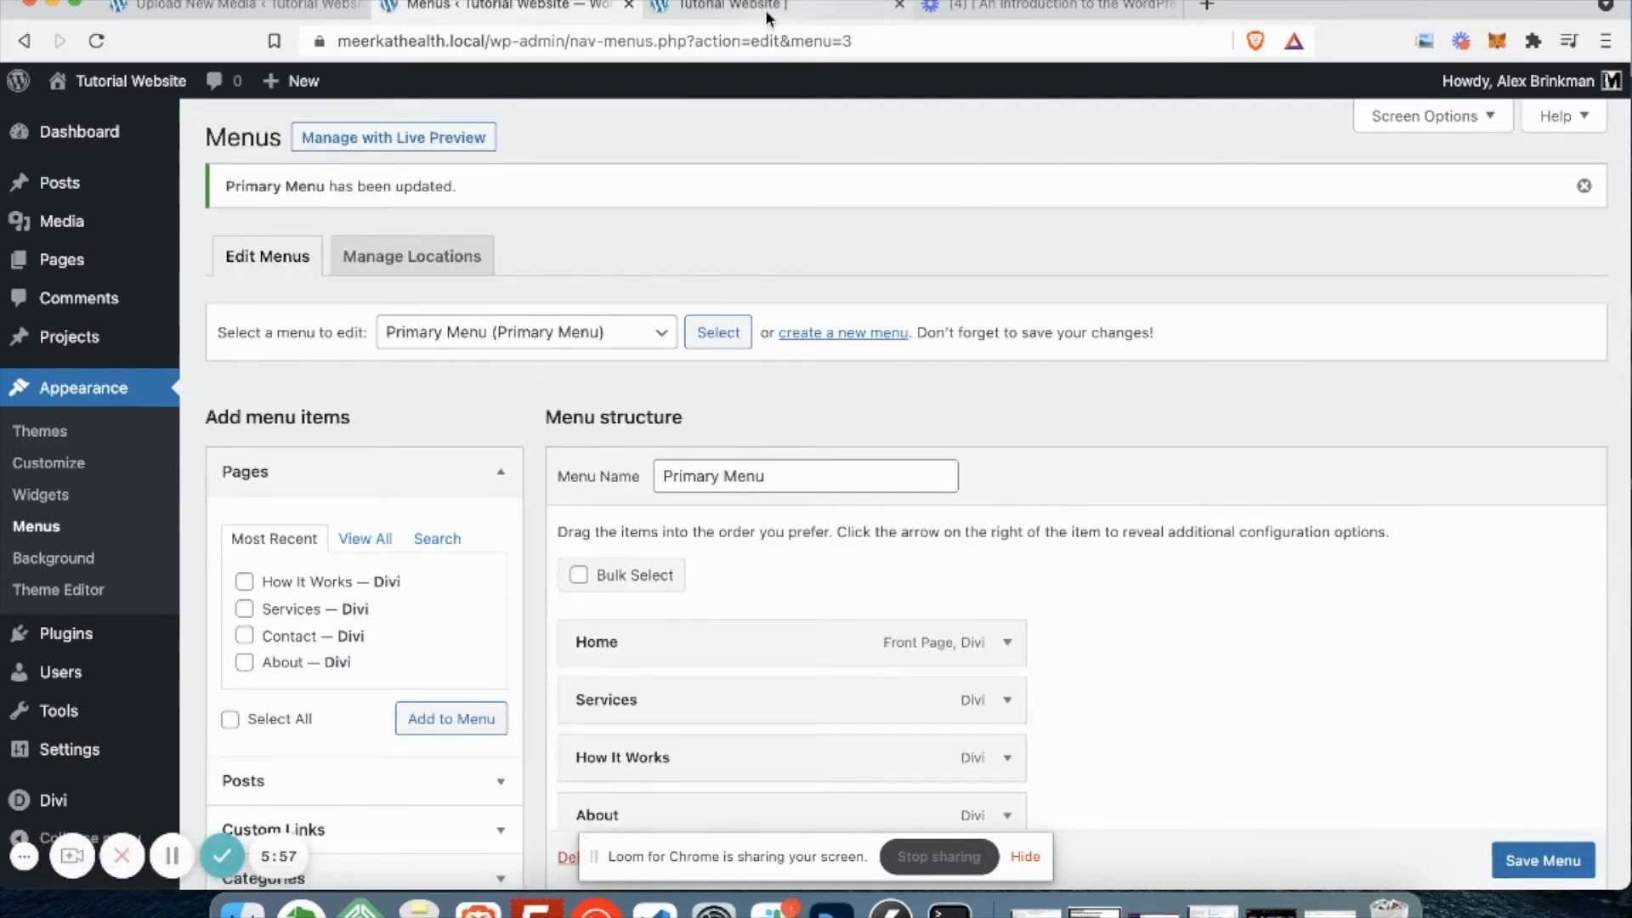
Reload the live site, test the Find Us on Facebook link in the header, and close the tab it opens.
click(765, 9)
click(597, 47)
key(Return)
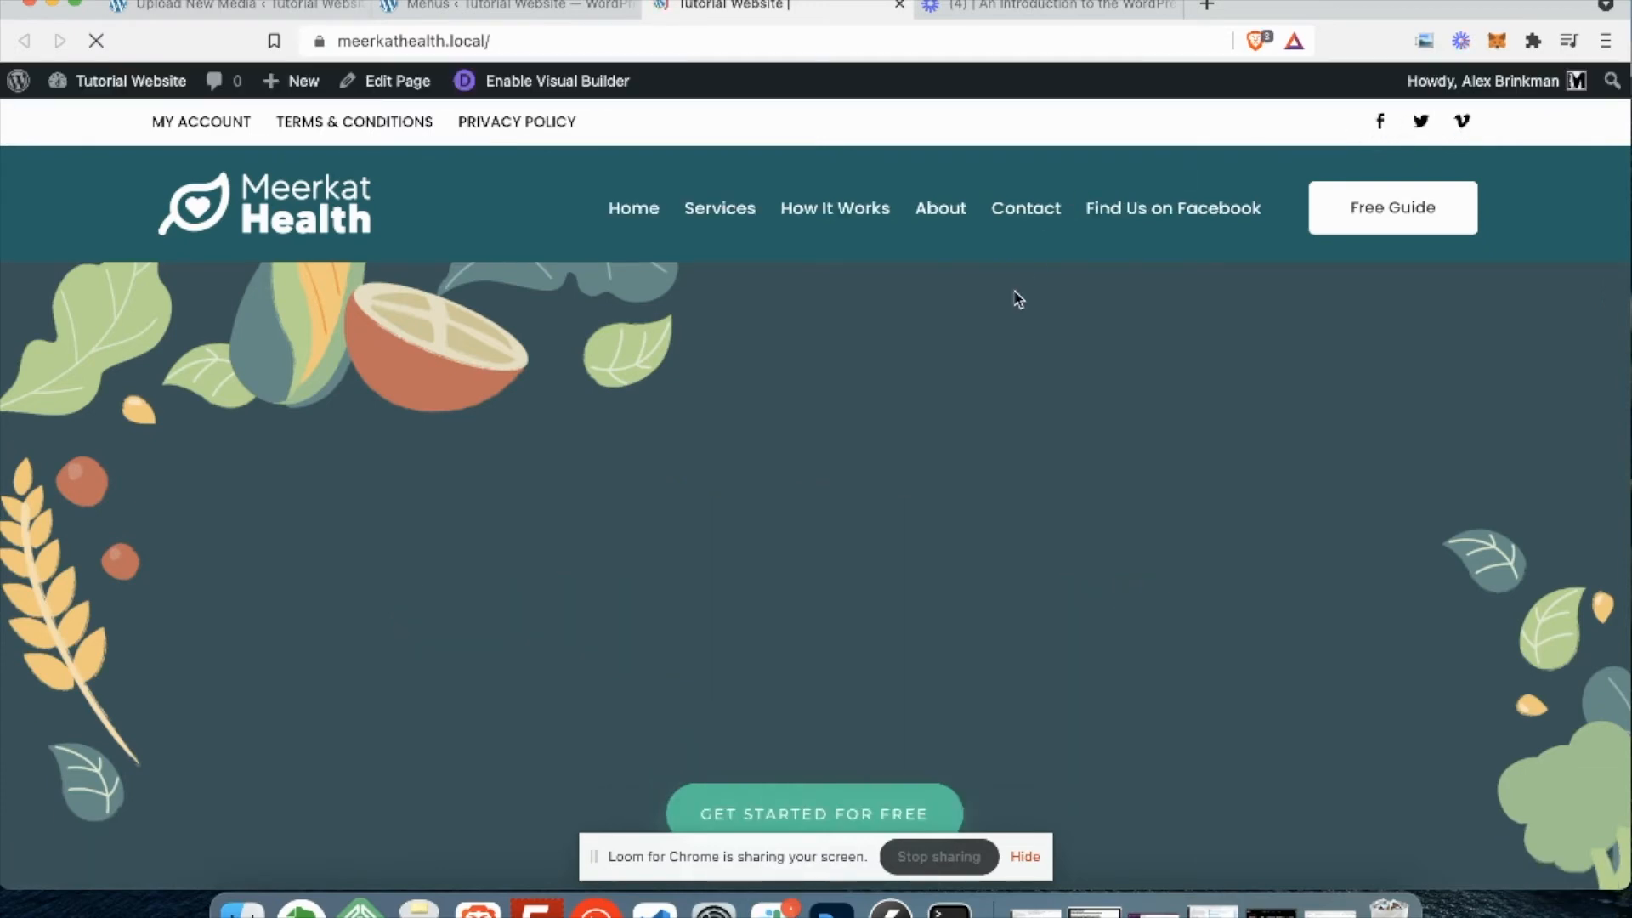
click(1164, 212)
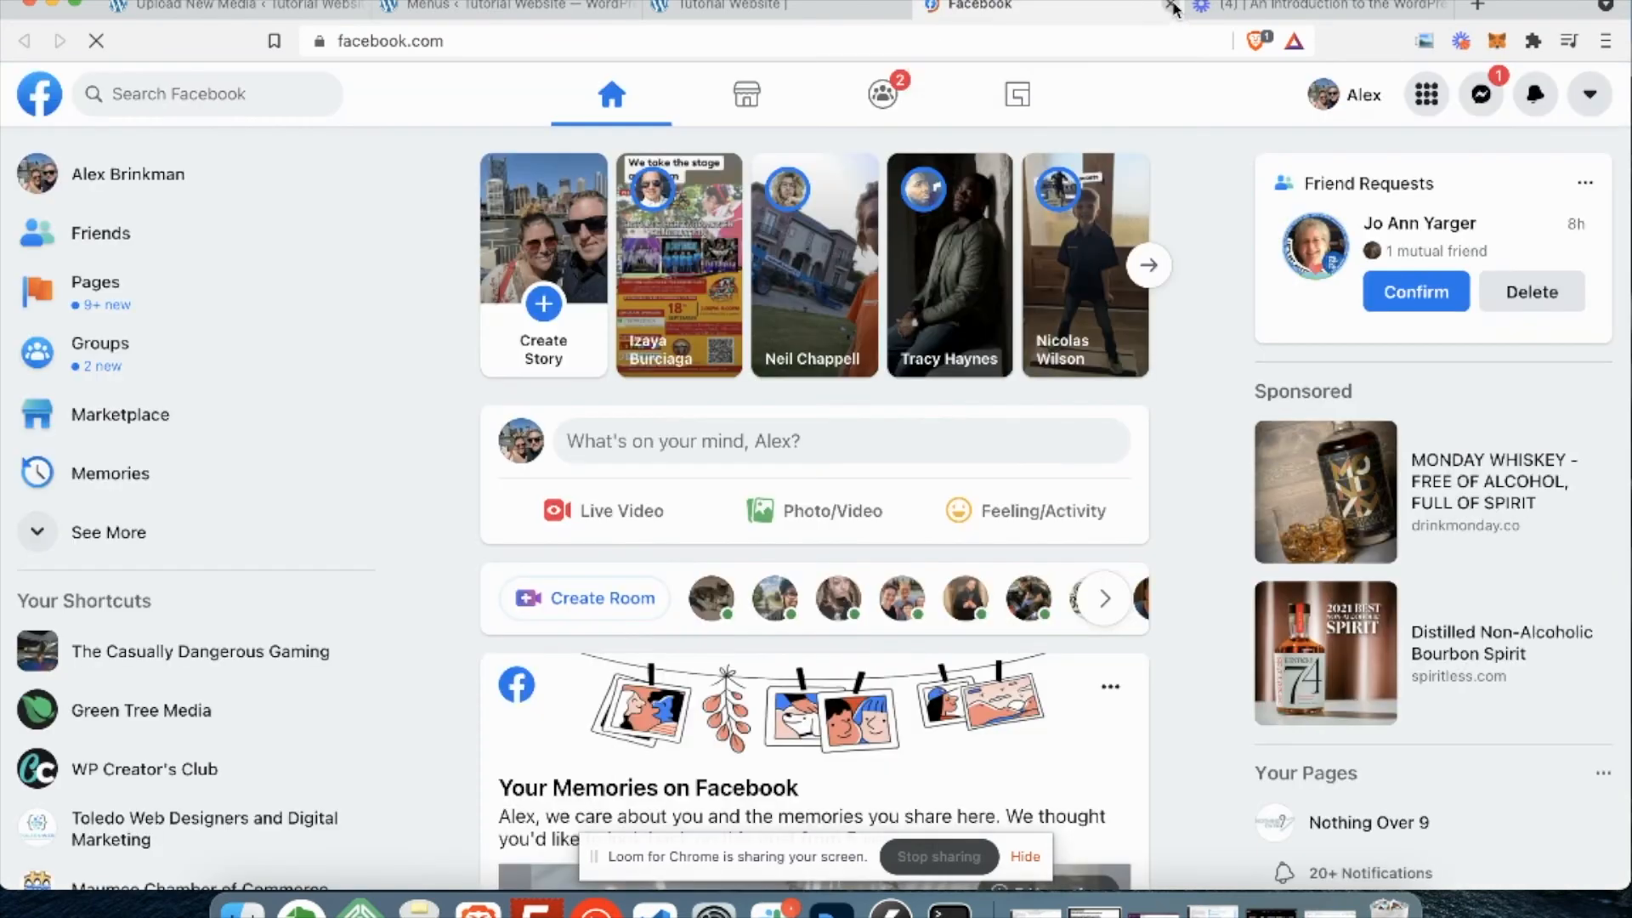
click(1171, 6)
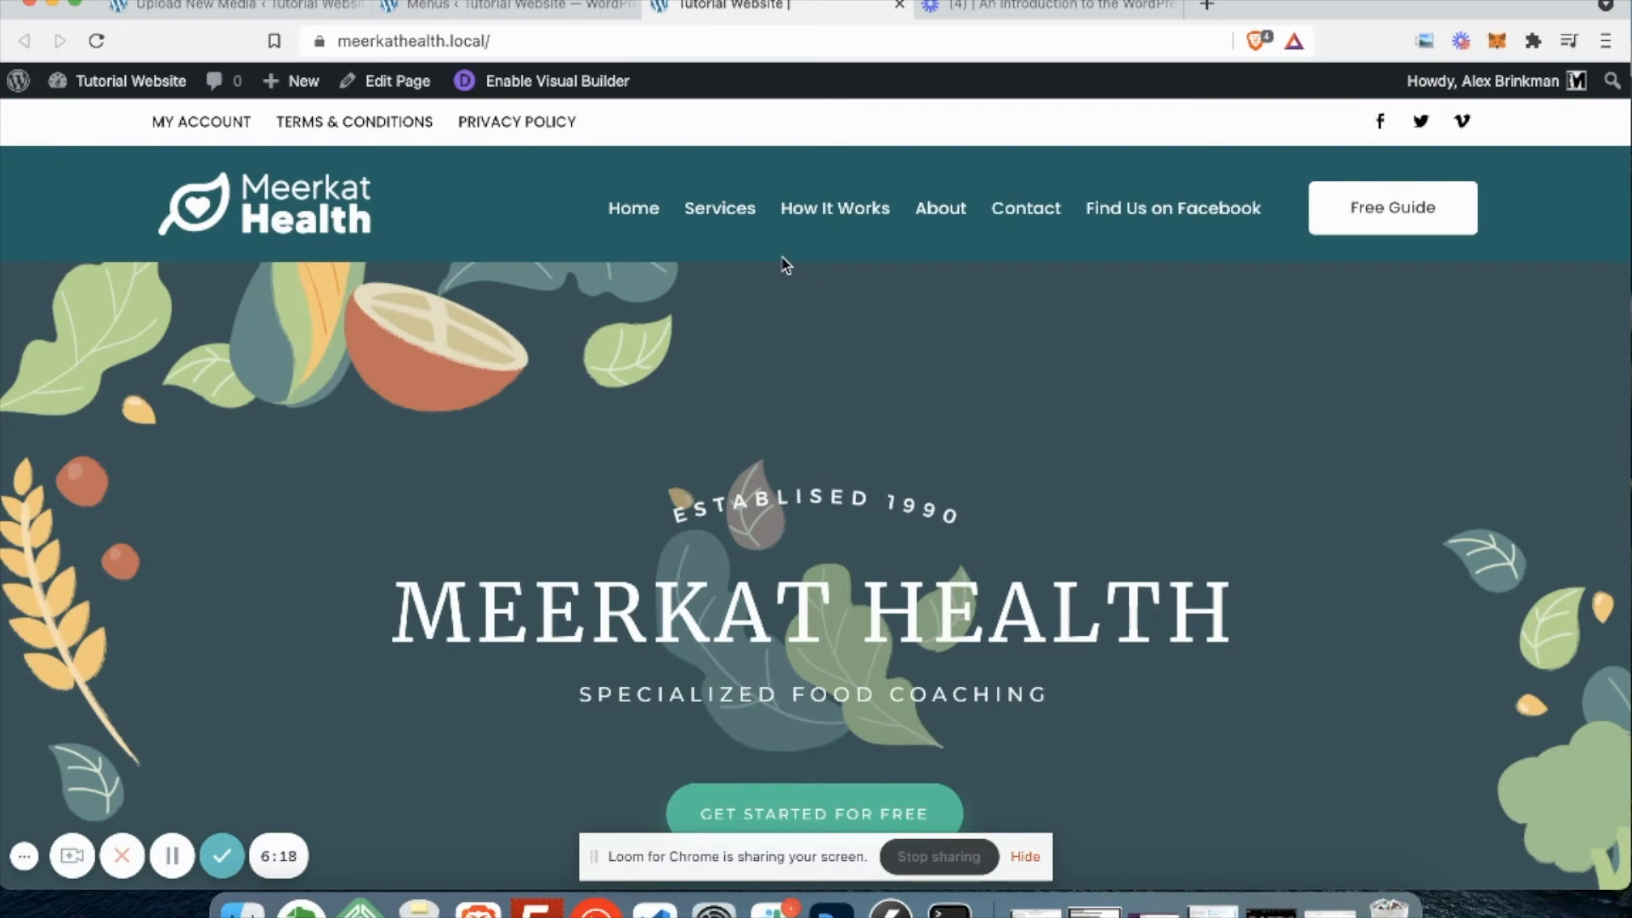
Return to the Primary Menu editor and review the settings of the Find Us on Facebook item.
click(501, 5)
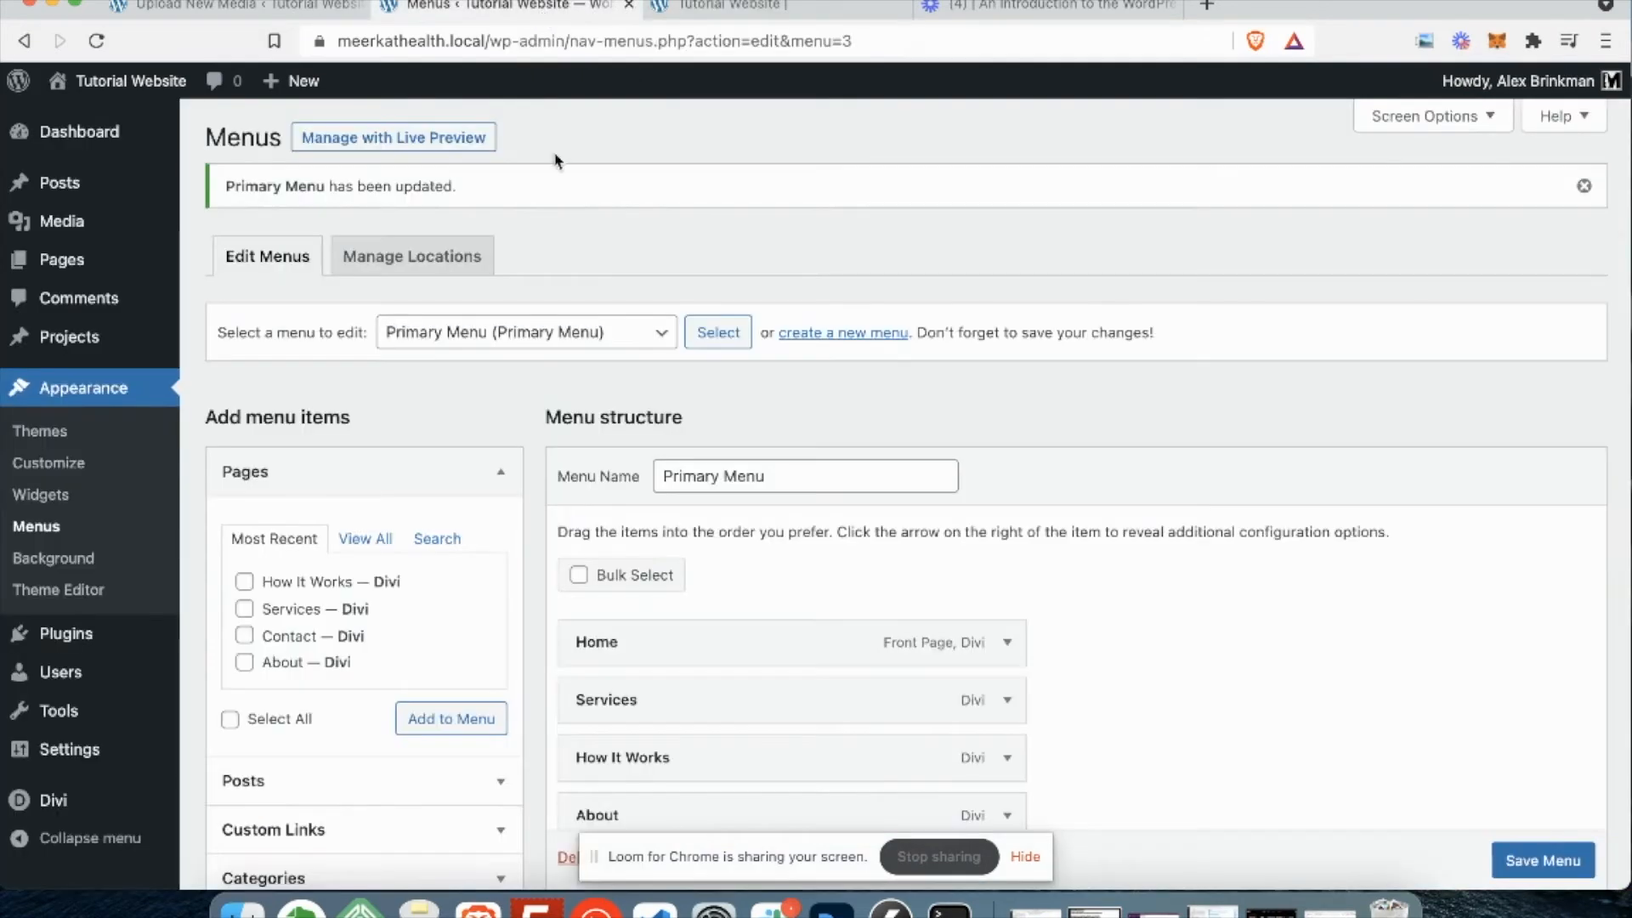
scroll(744, 565, down, 5)
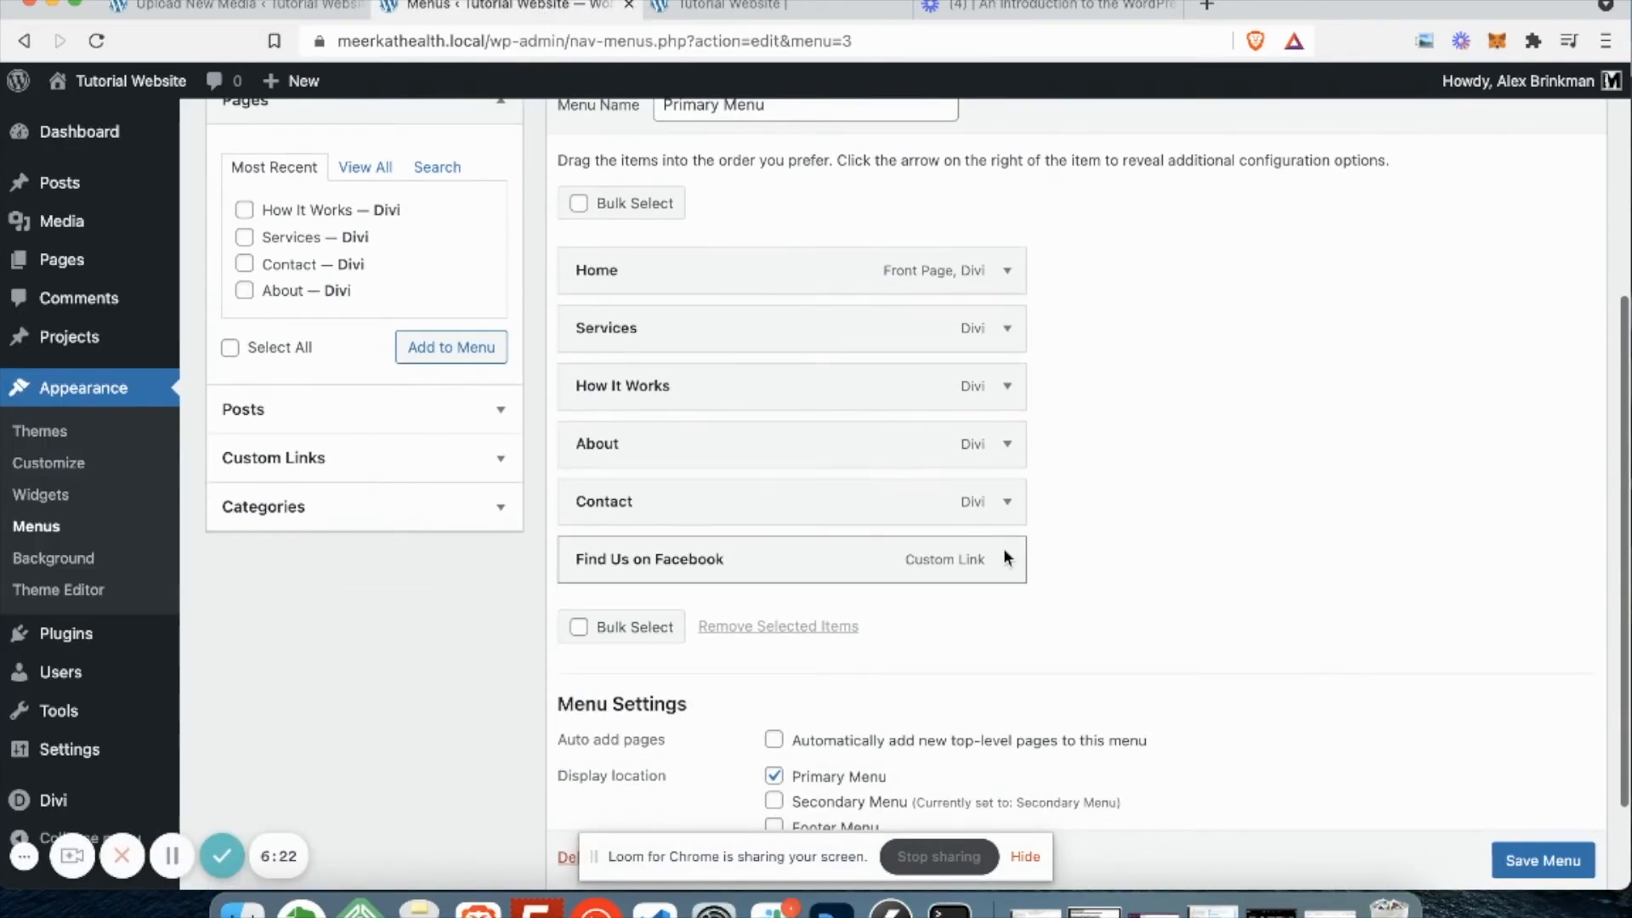
click(1005, 558)
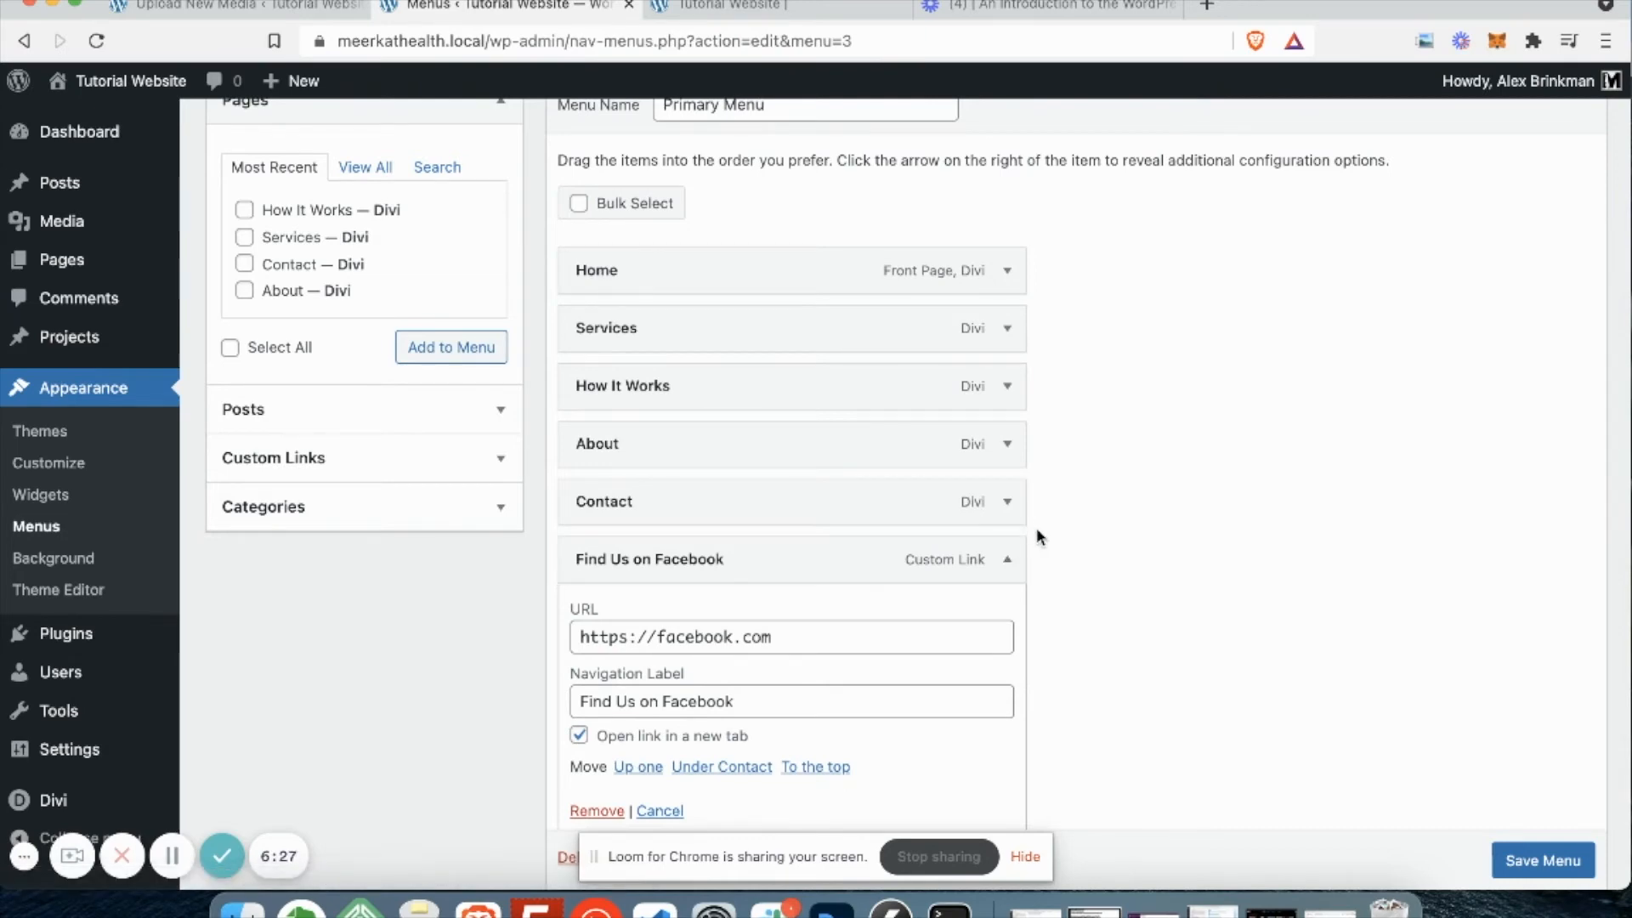
scroll(1038, 535, down, 2)
scroll(1038, 537, down, 1)
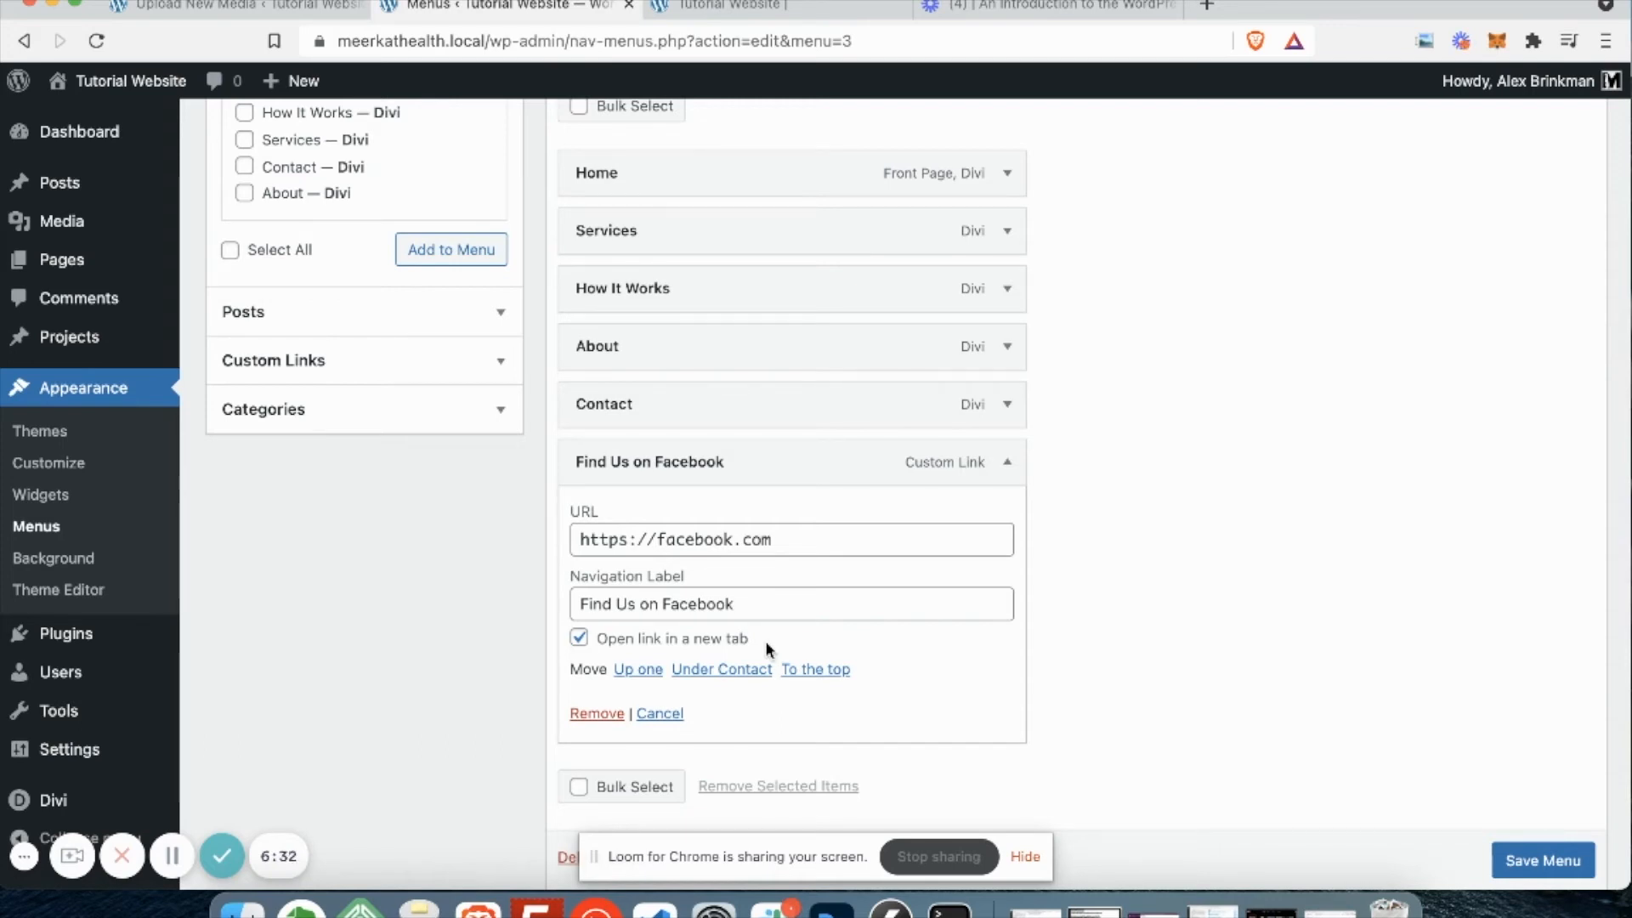
Remove the Find Us on Facebook item from the Primary Menu and save the menu.
click(733, 640)
click(605, 715)
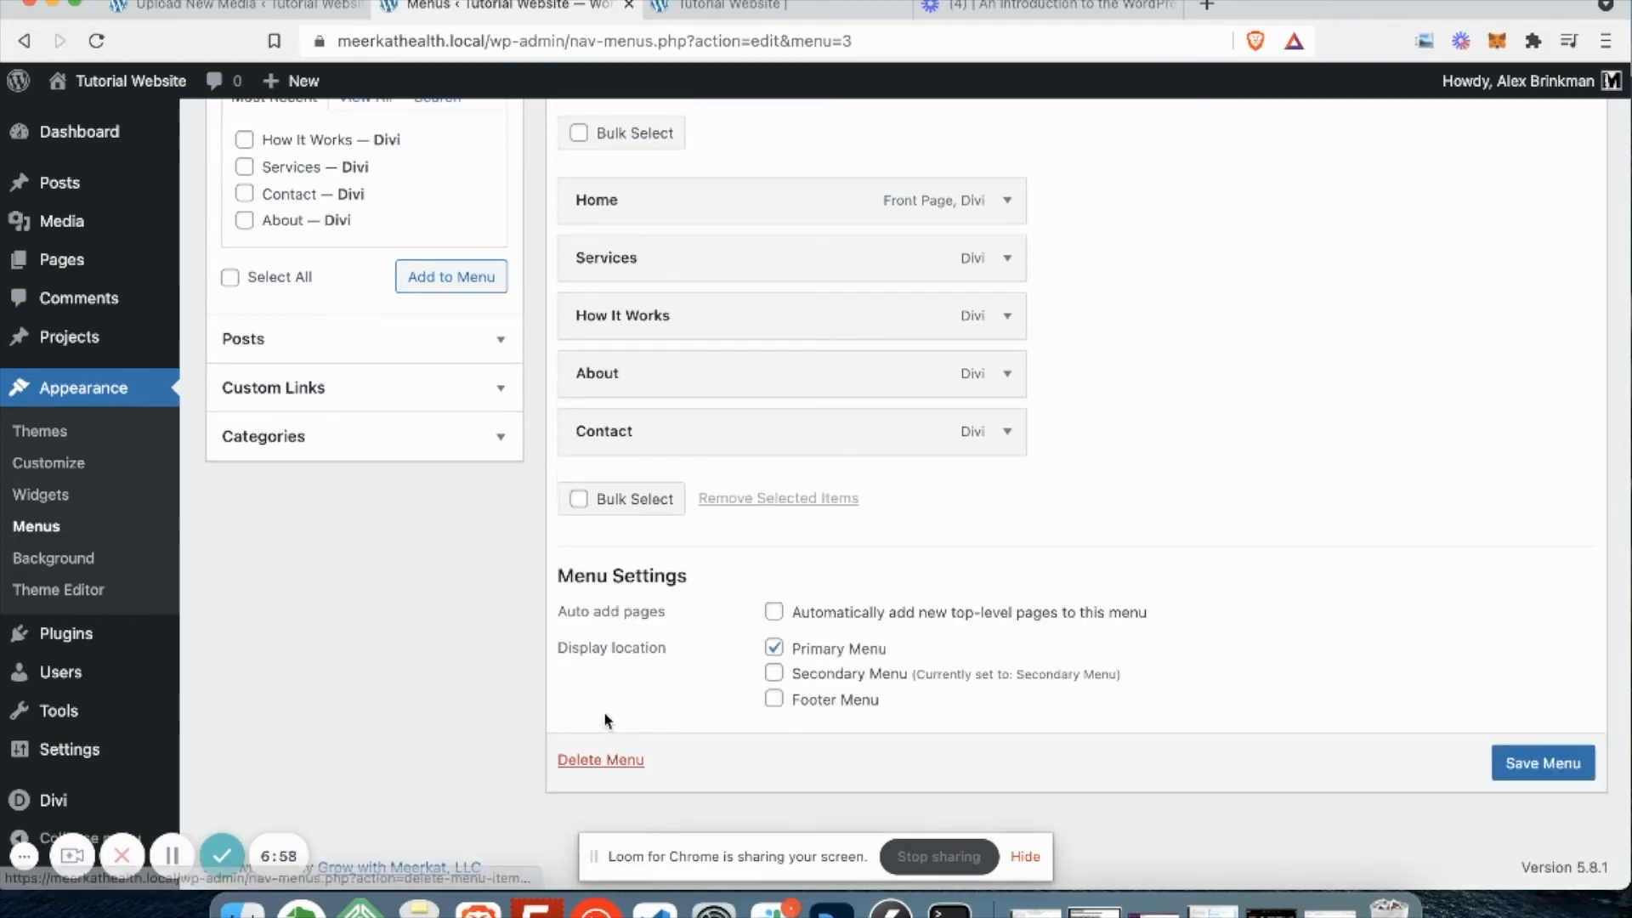
scroll(697, 421, up, 2)
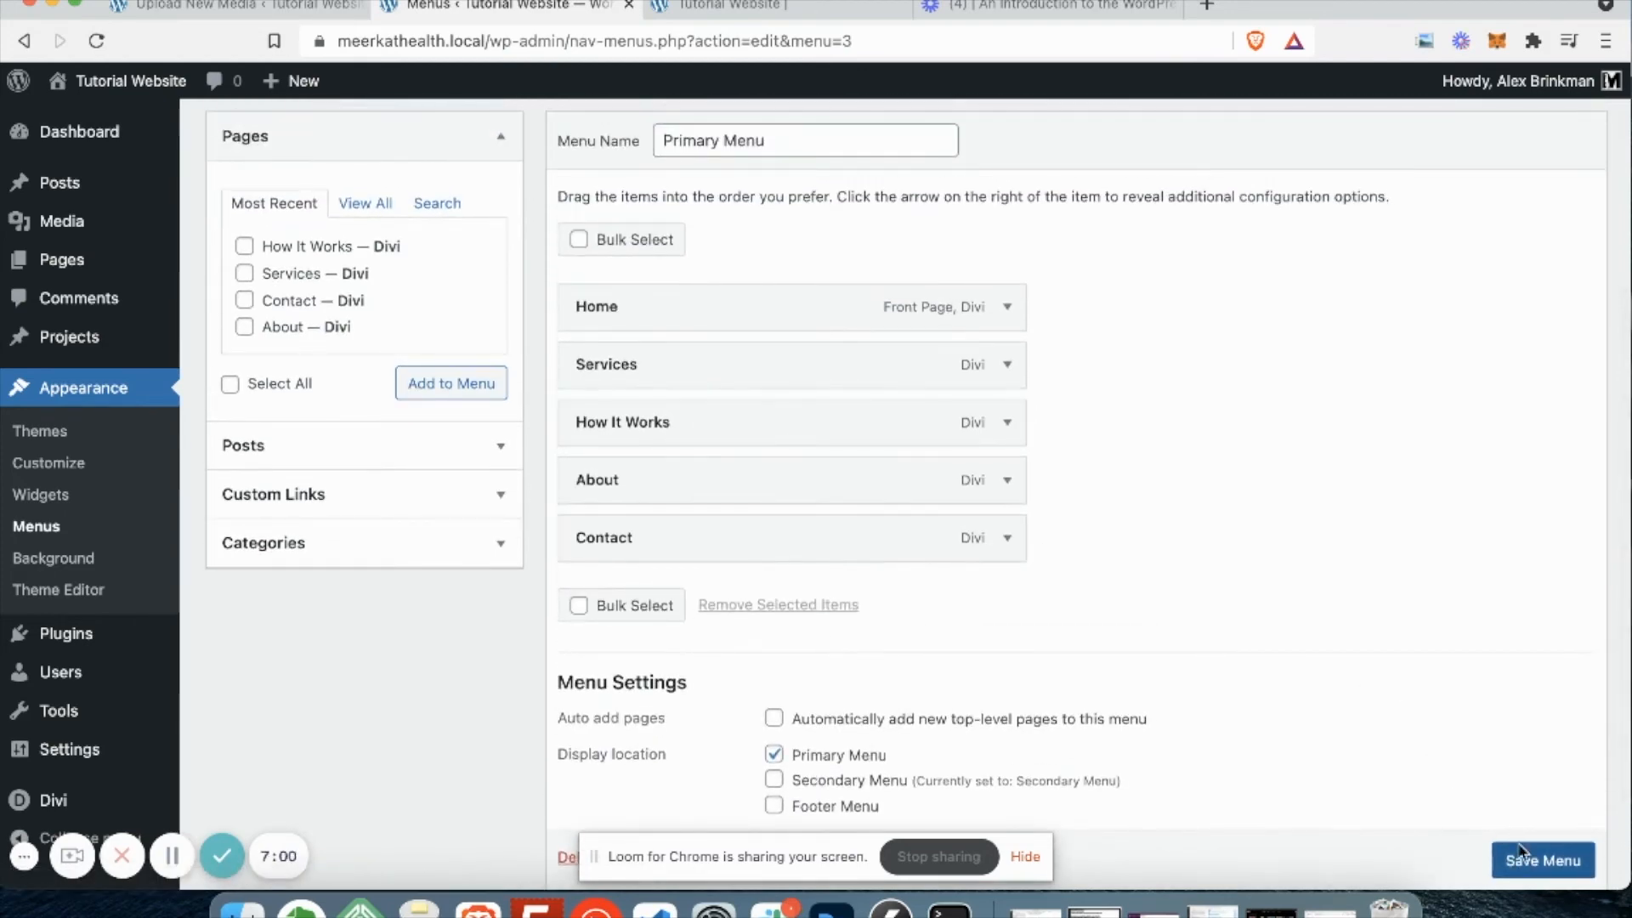
click(1519, 851)
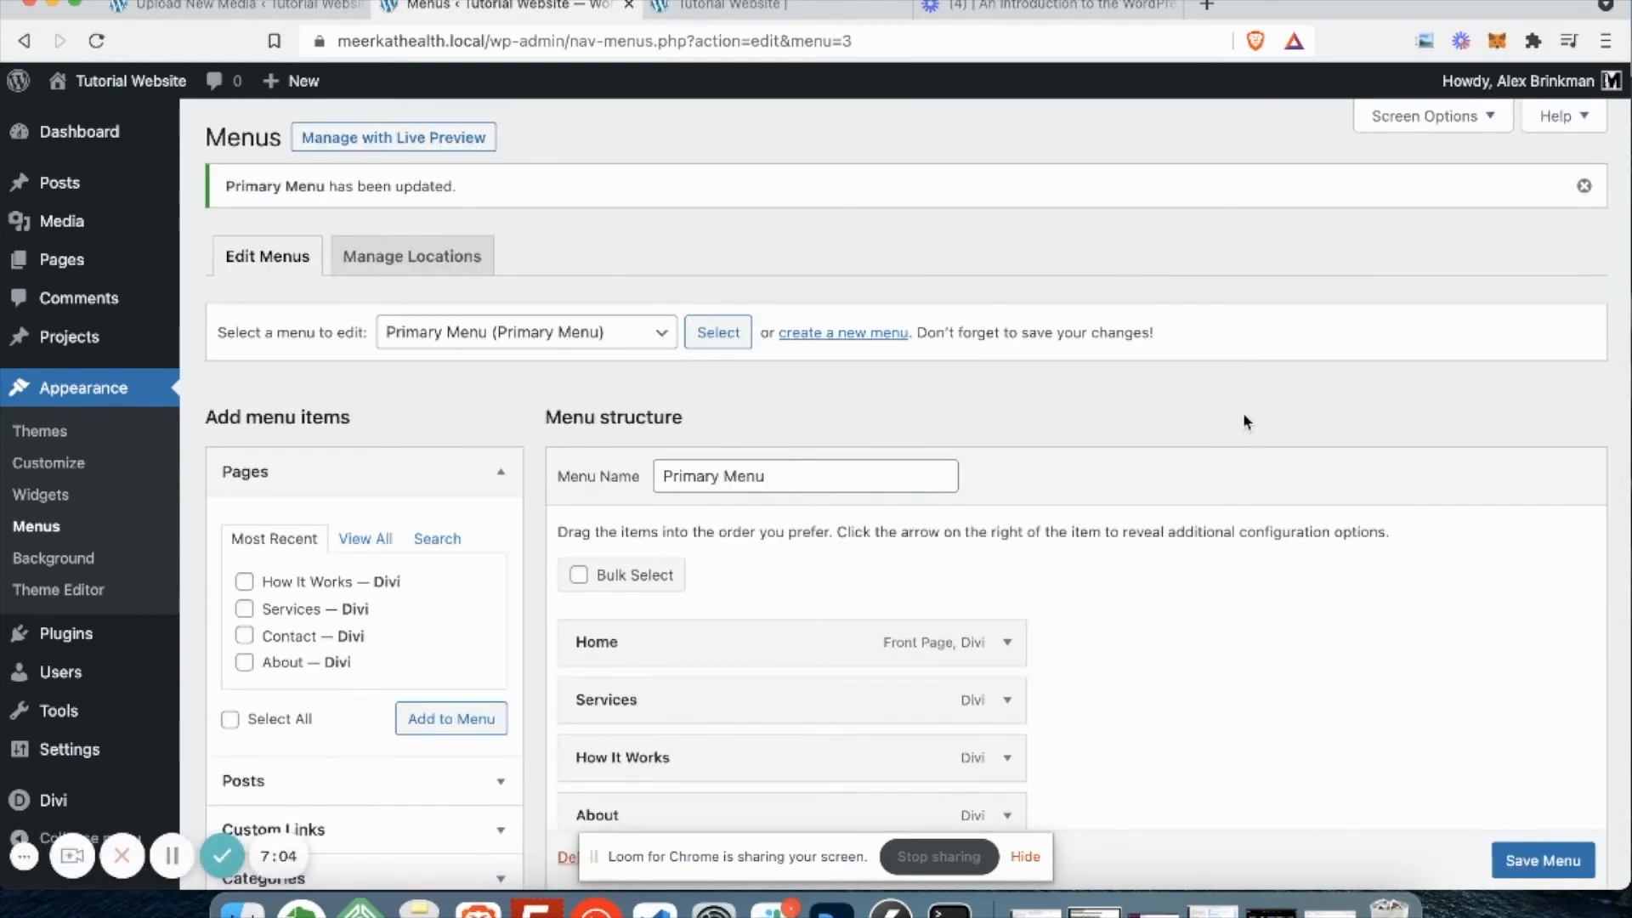
Examine the Custom Links fields and the recent, full and search views of the pages available to add.
scroll(1243, 422, down, 3)
click(448, 624)
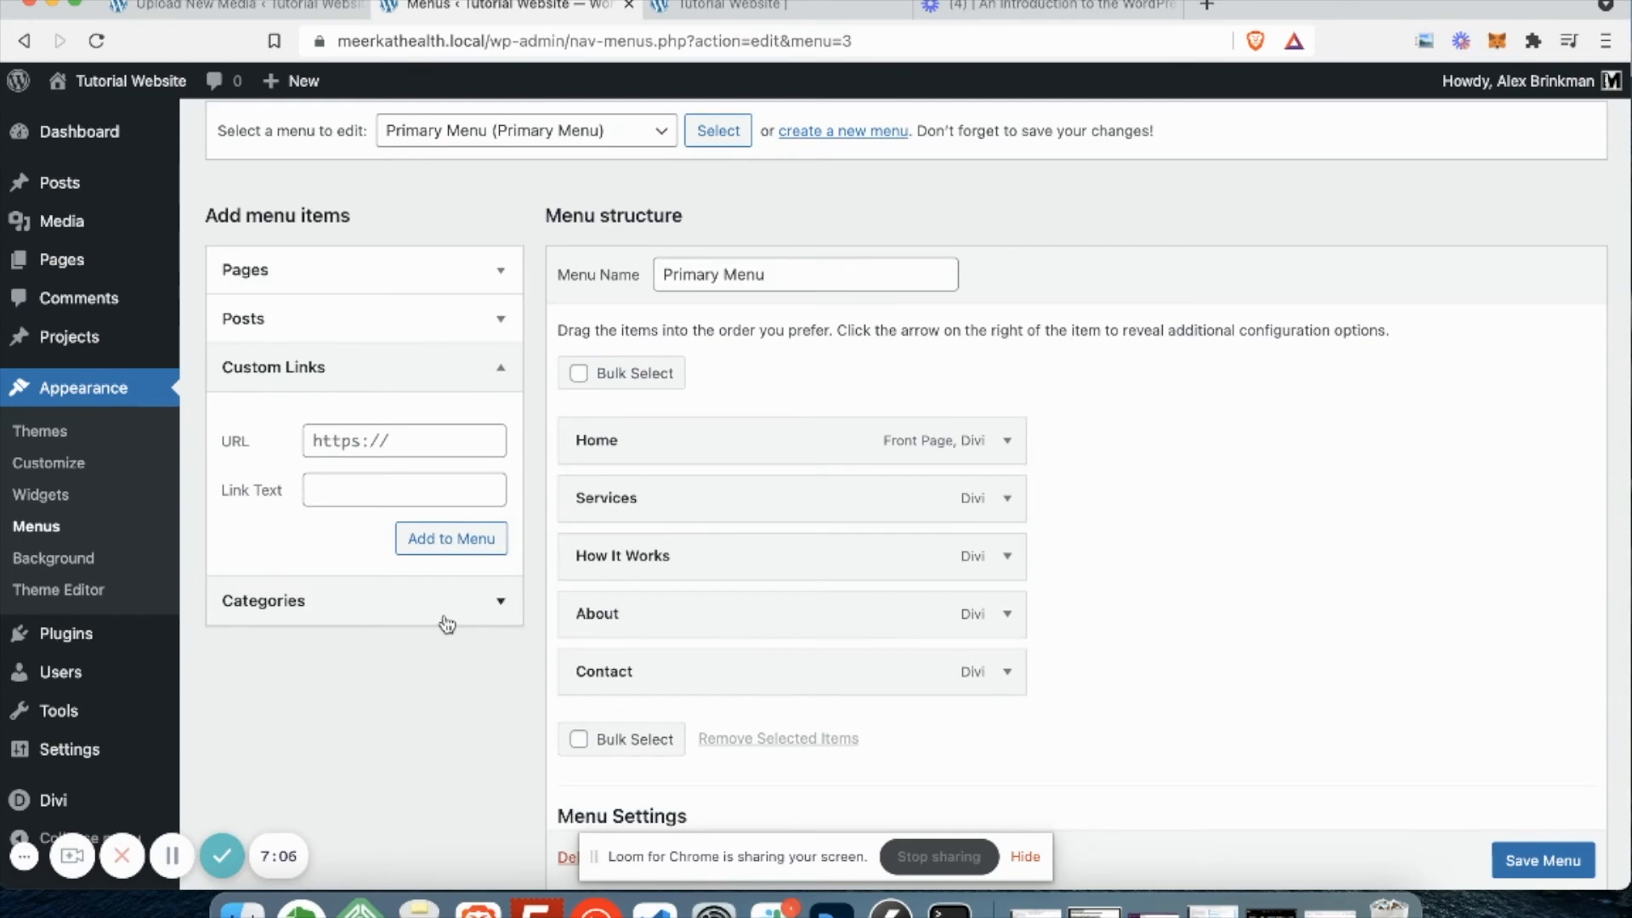
click(443, 450)
click(464, 369)
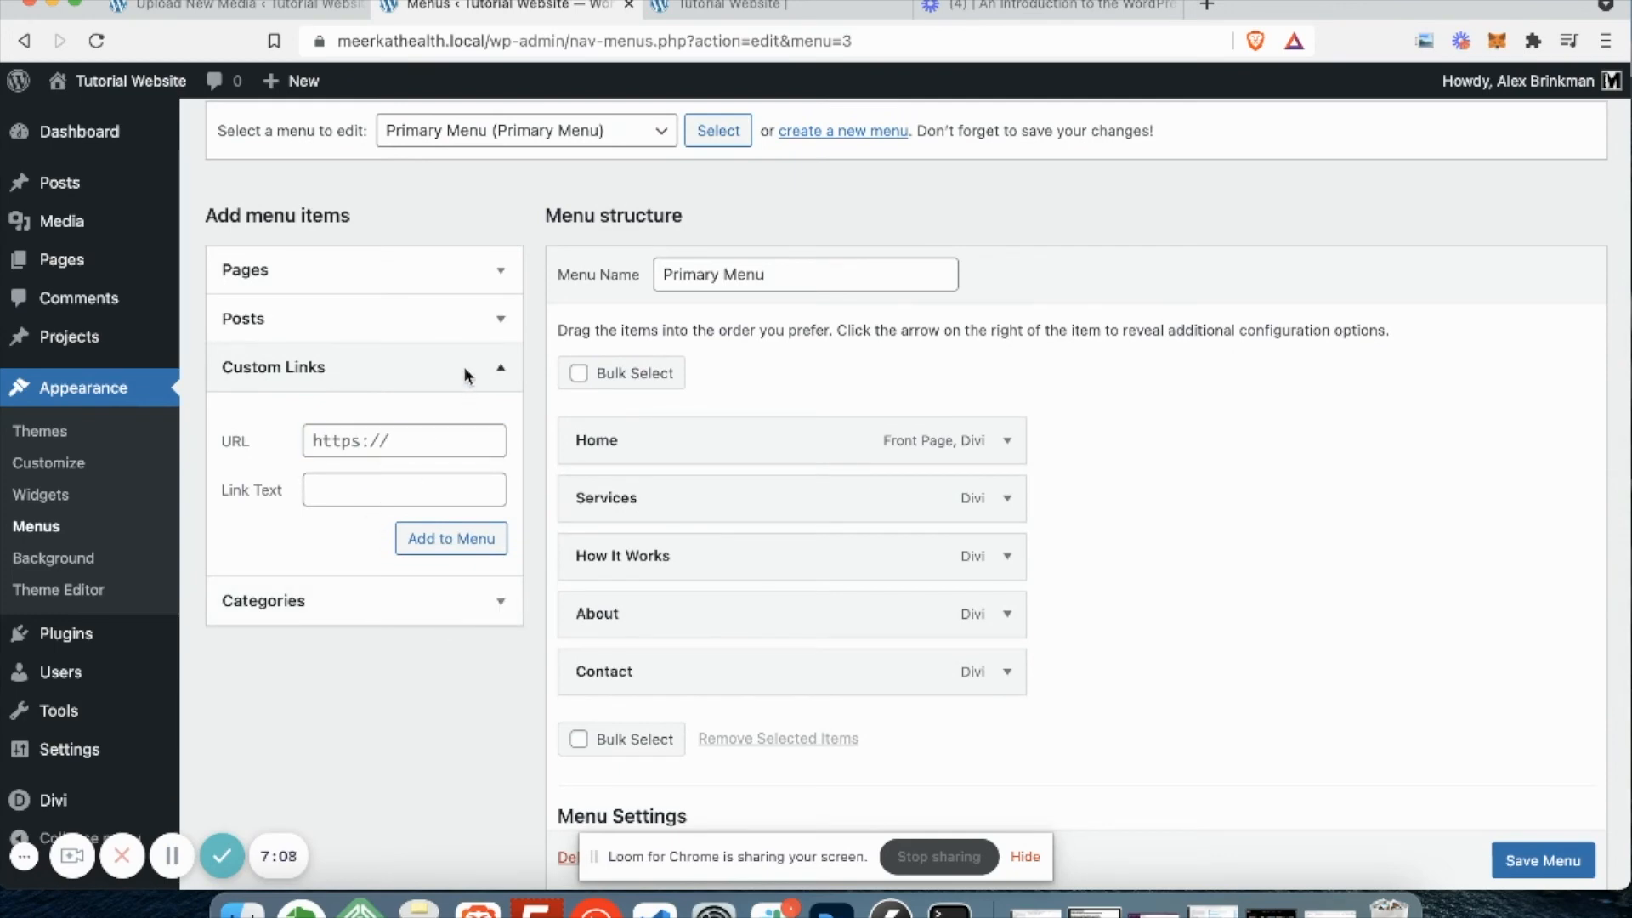
click(472, 272)
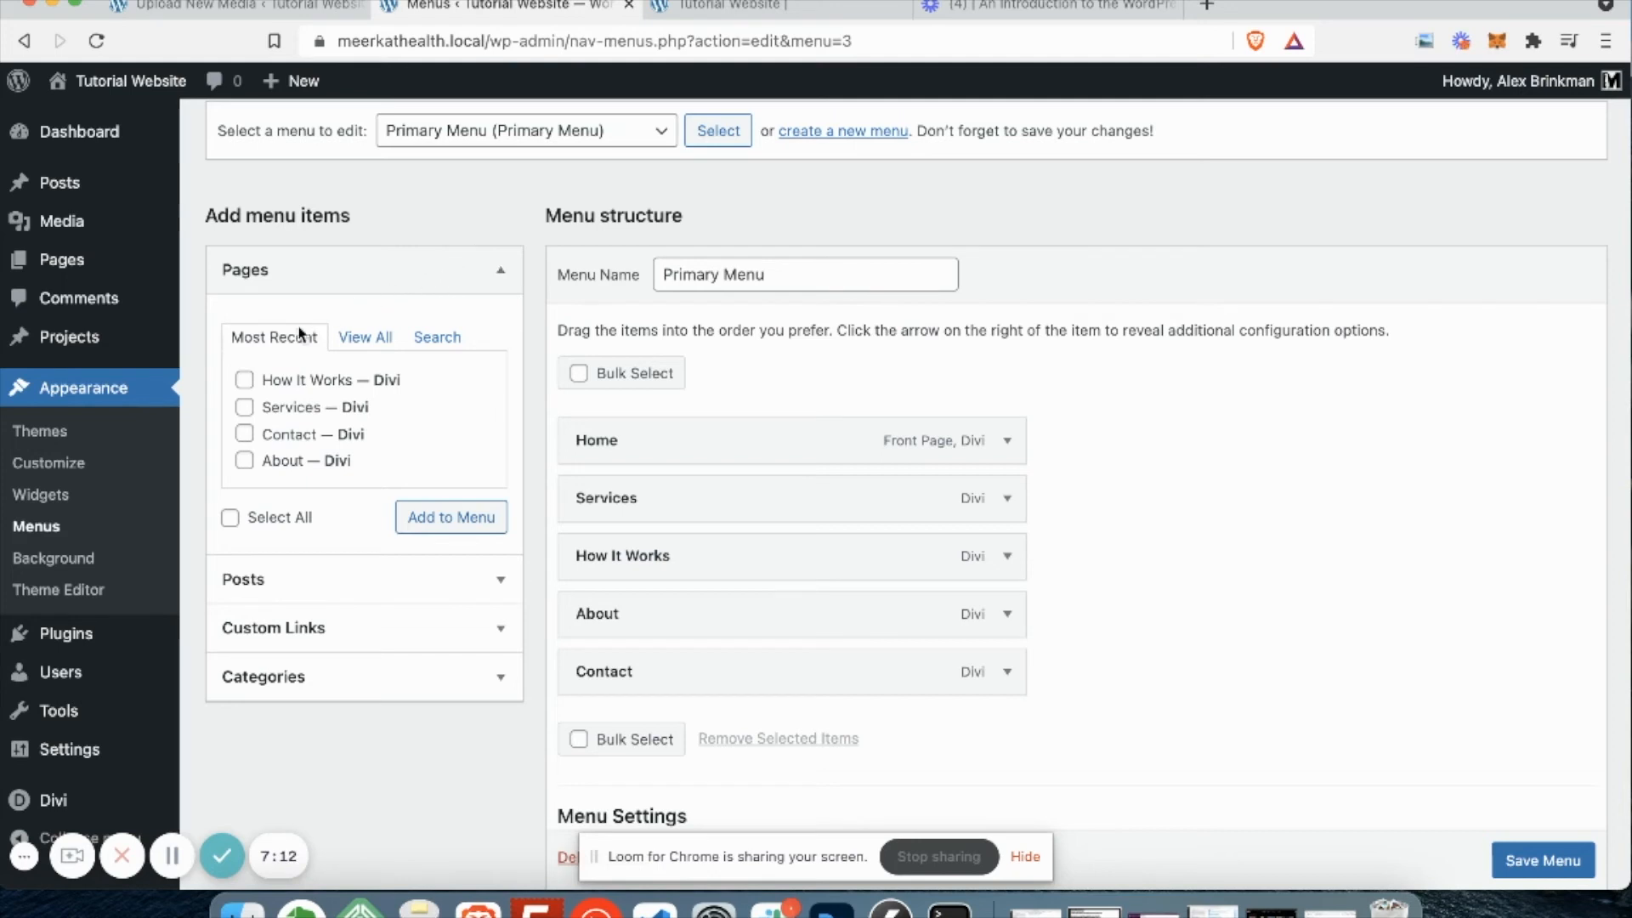
click(363, 336)
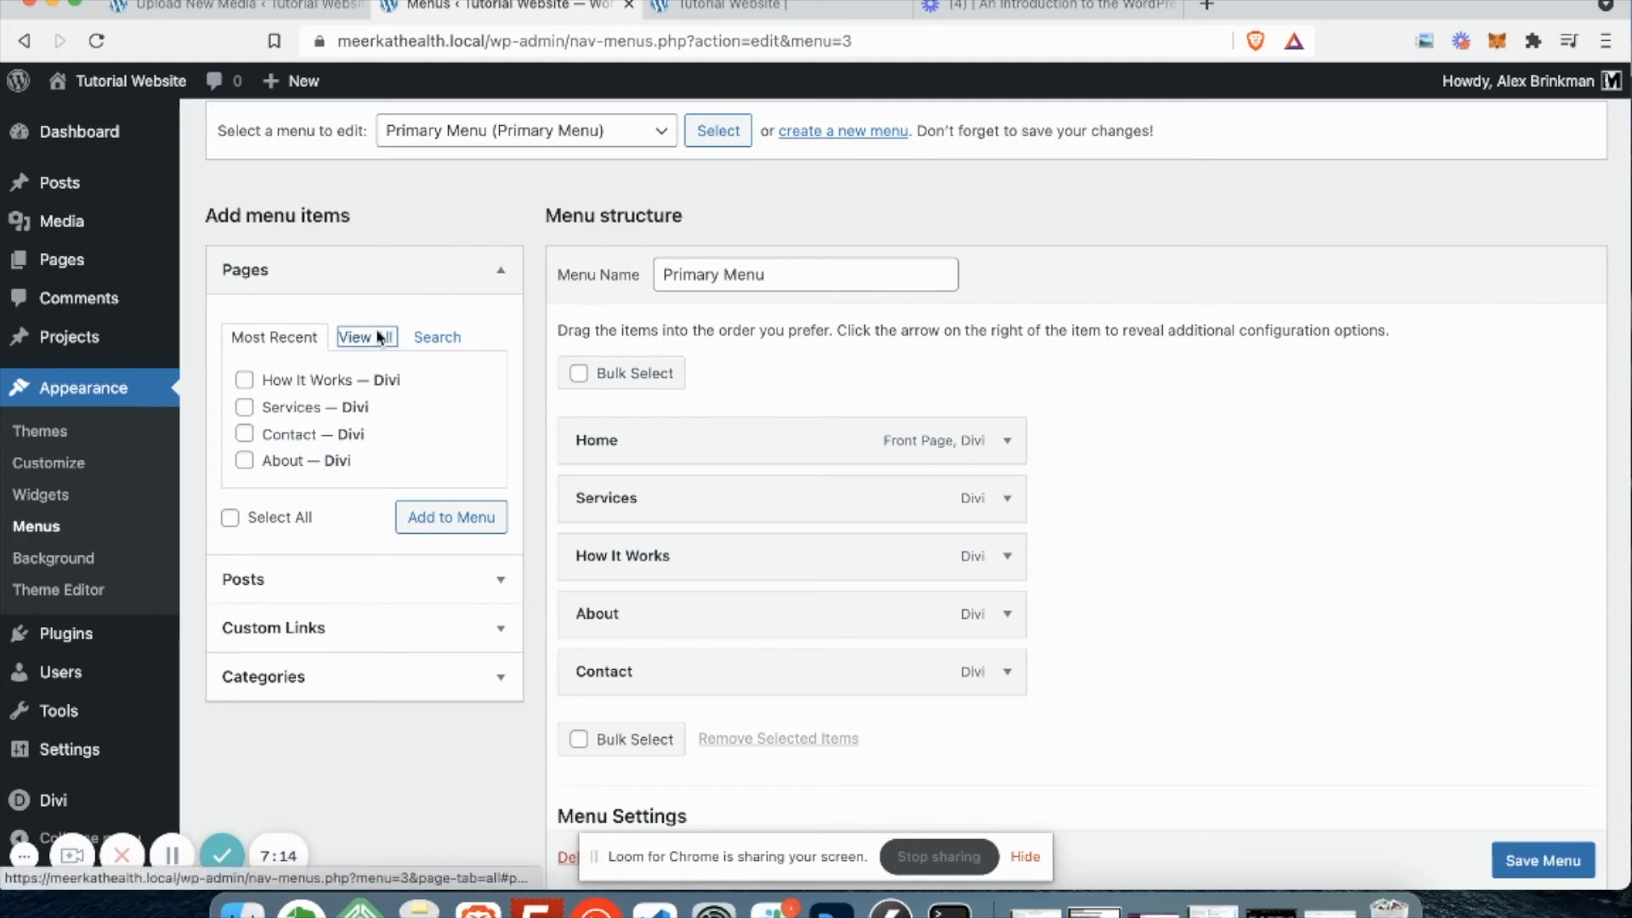
scroll(352, 413, down, 3)
scroll(352, 413, up, 2)
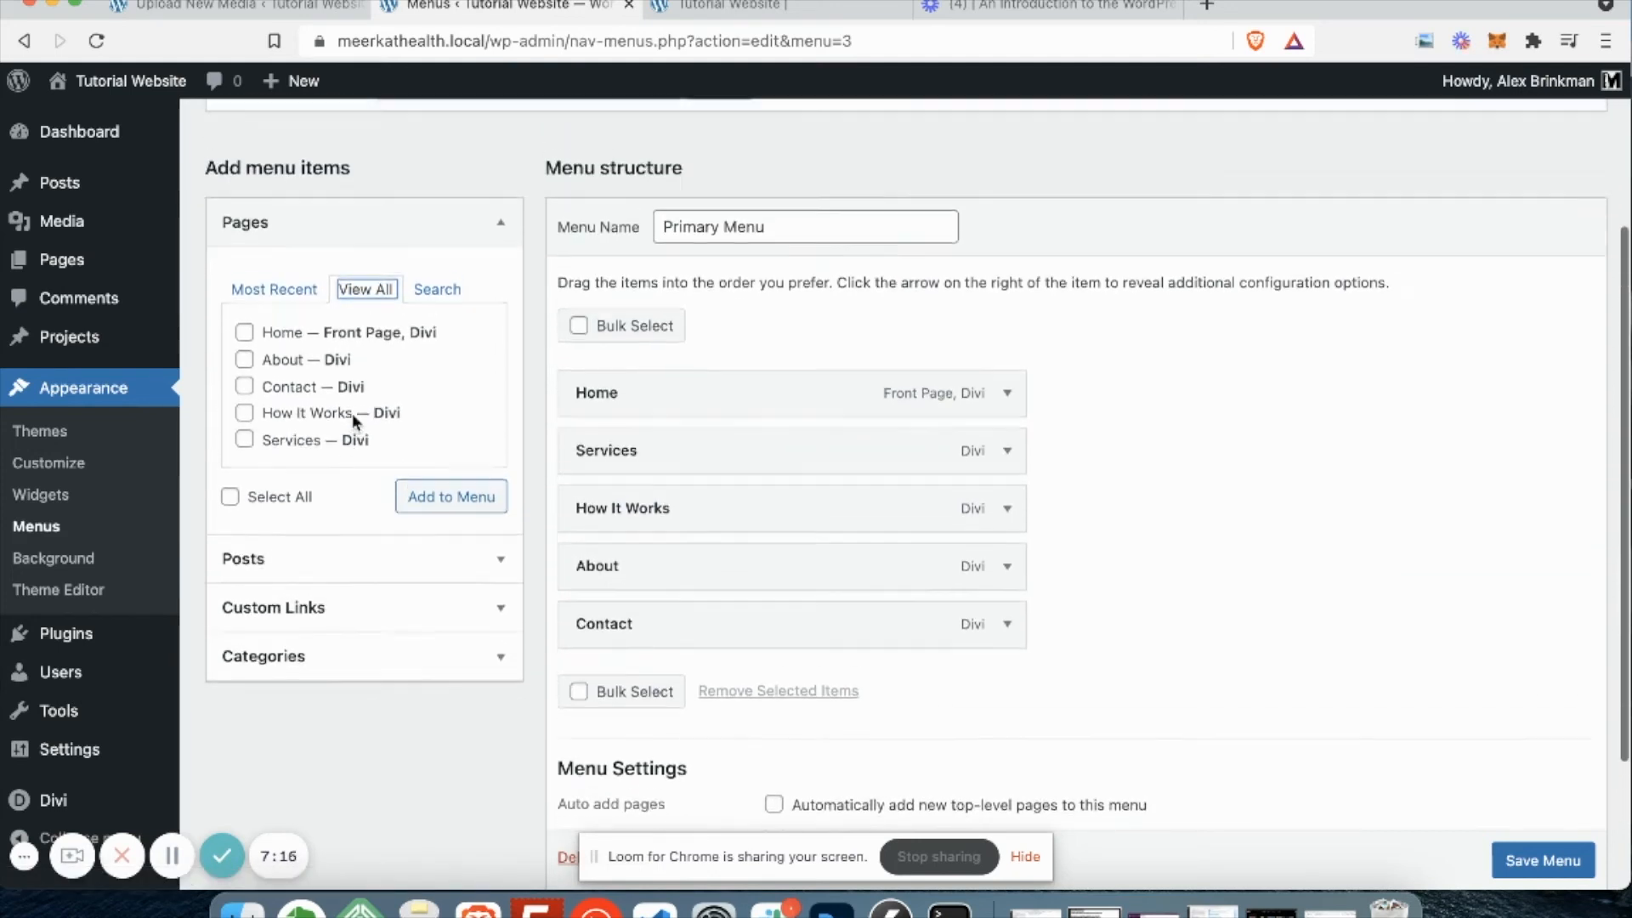
click(437, 294)
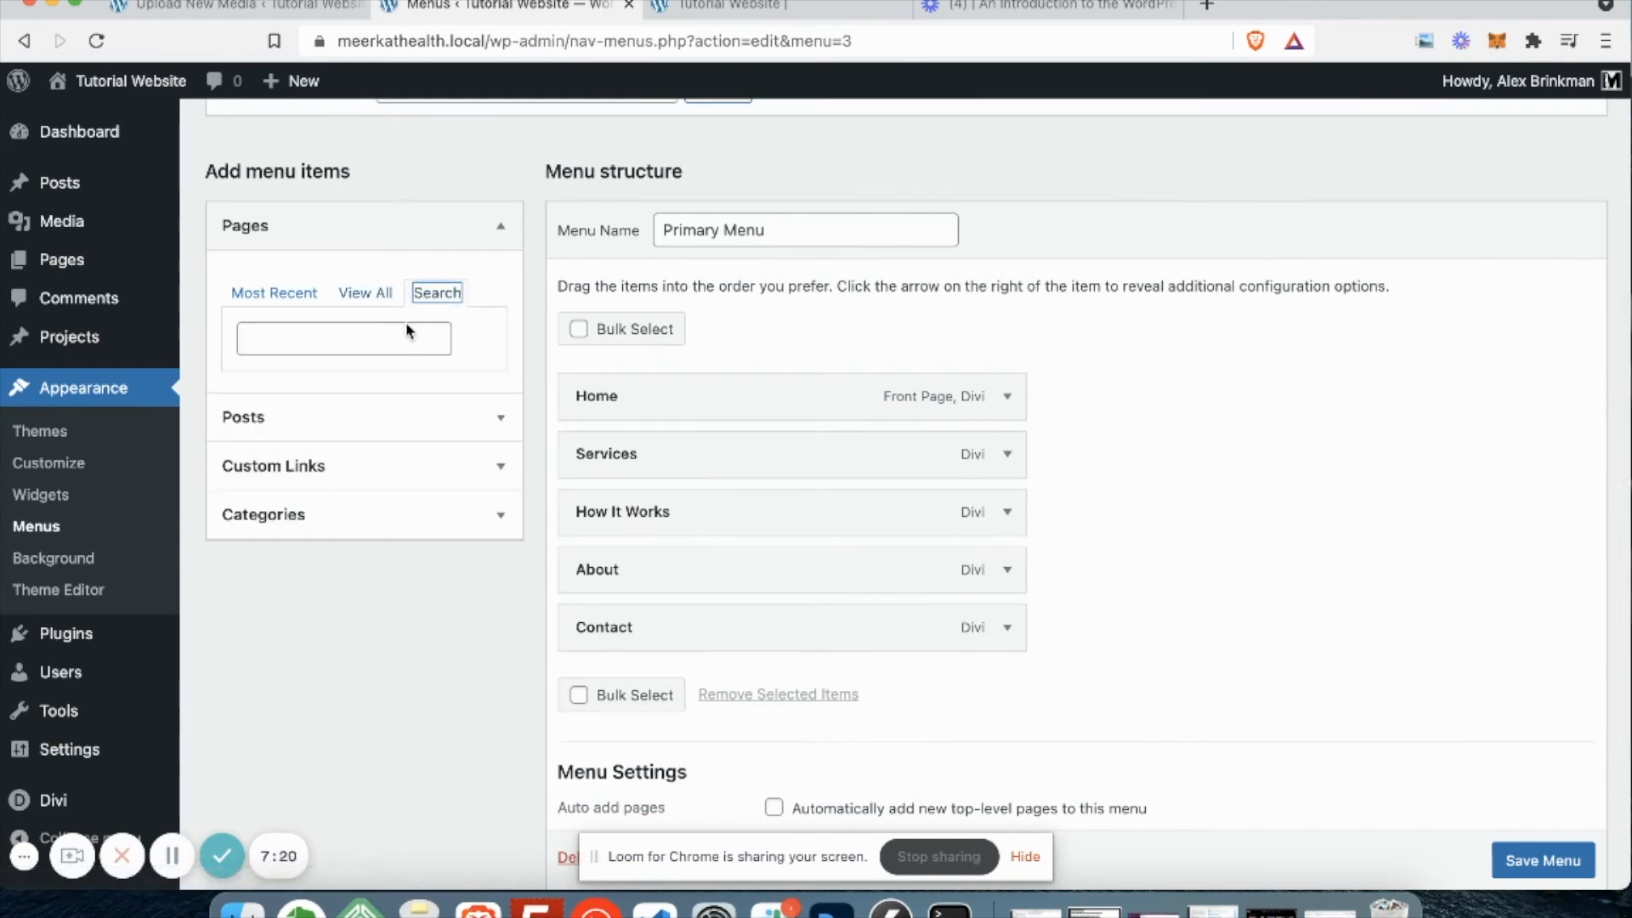
Replace the existing About menu item with a newly added About page placed between Services and How It Works.
click(374, 293)
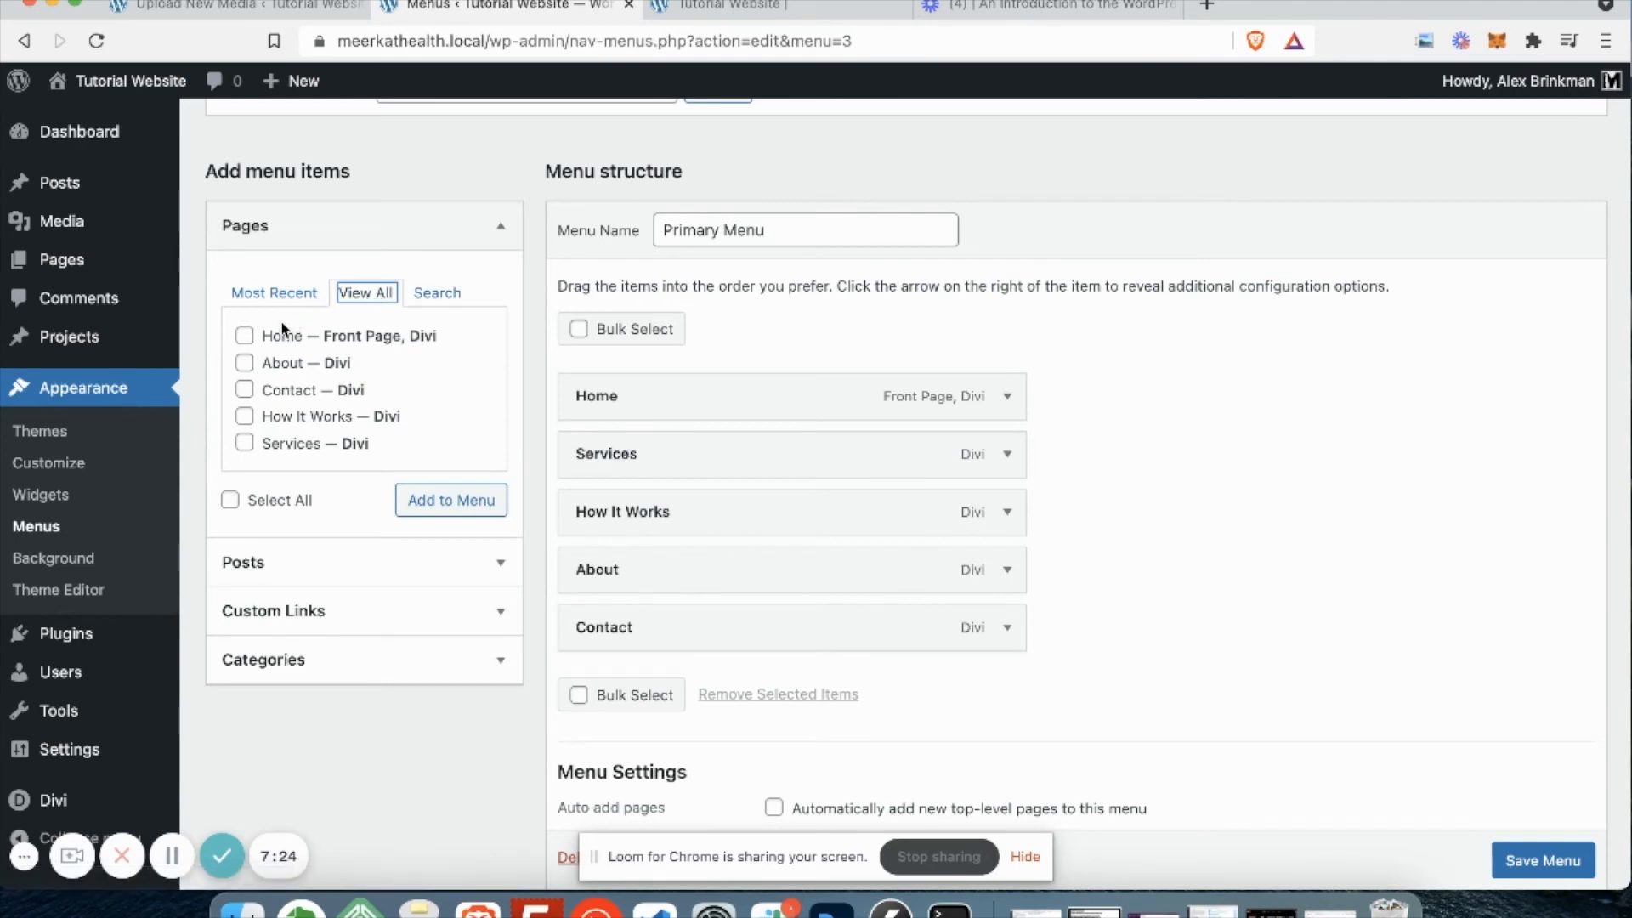
click(245, 363)
click(453, 499)
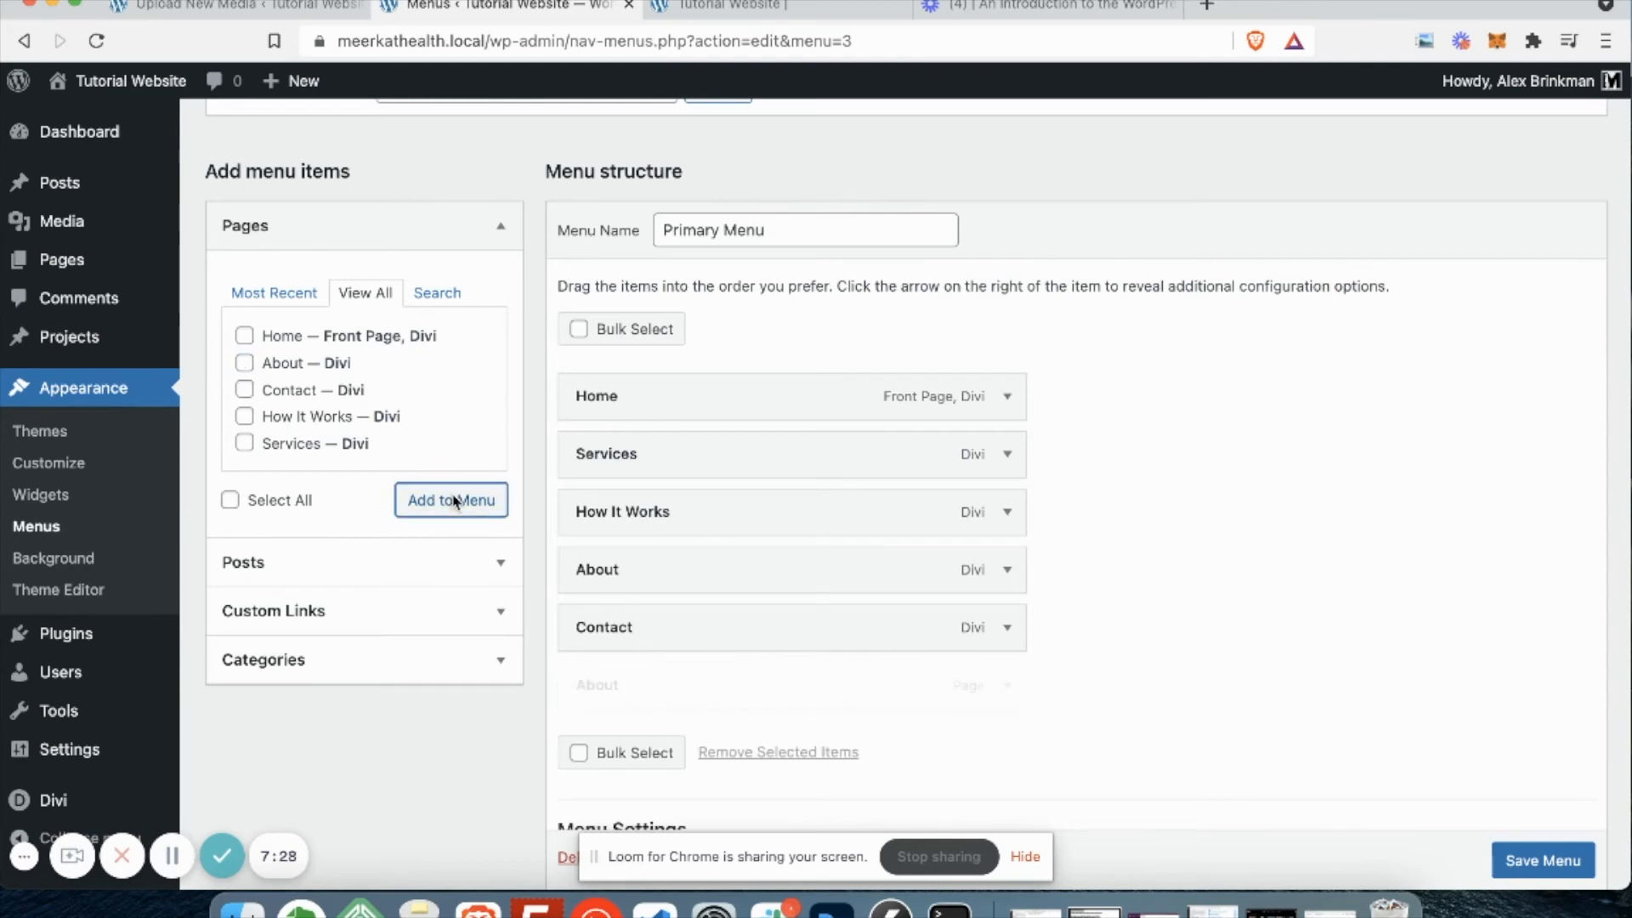
drag(668, 689, 641, 502)
click(1005, 628)
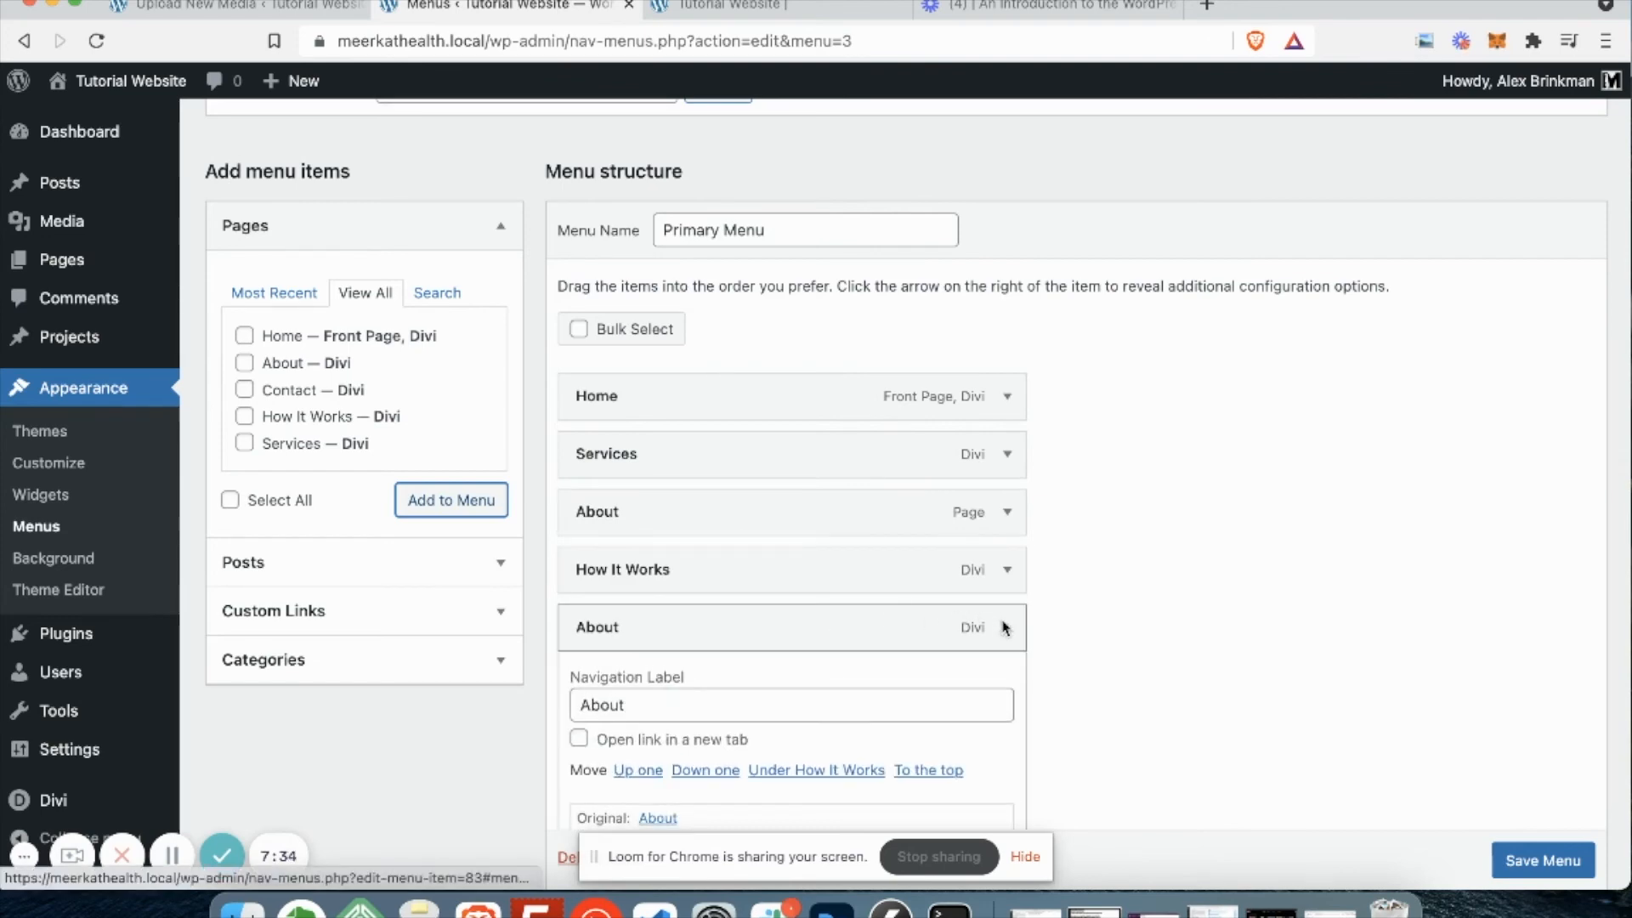
scroll(995, 623, down, 5)
click(599, 605)
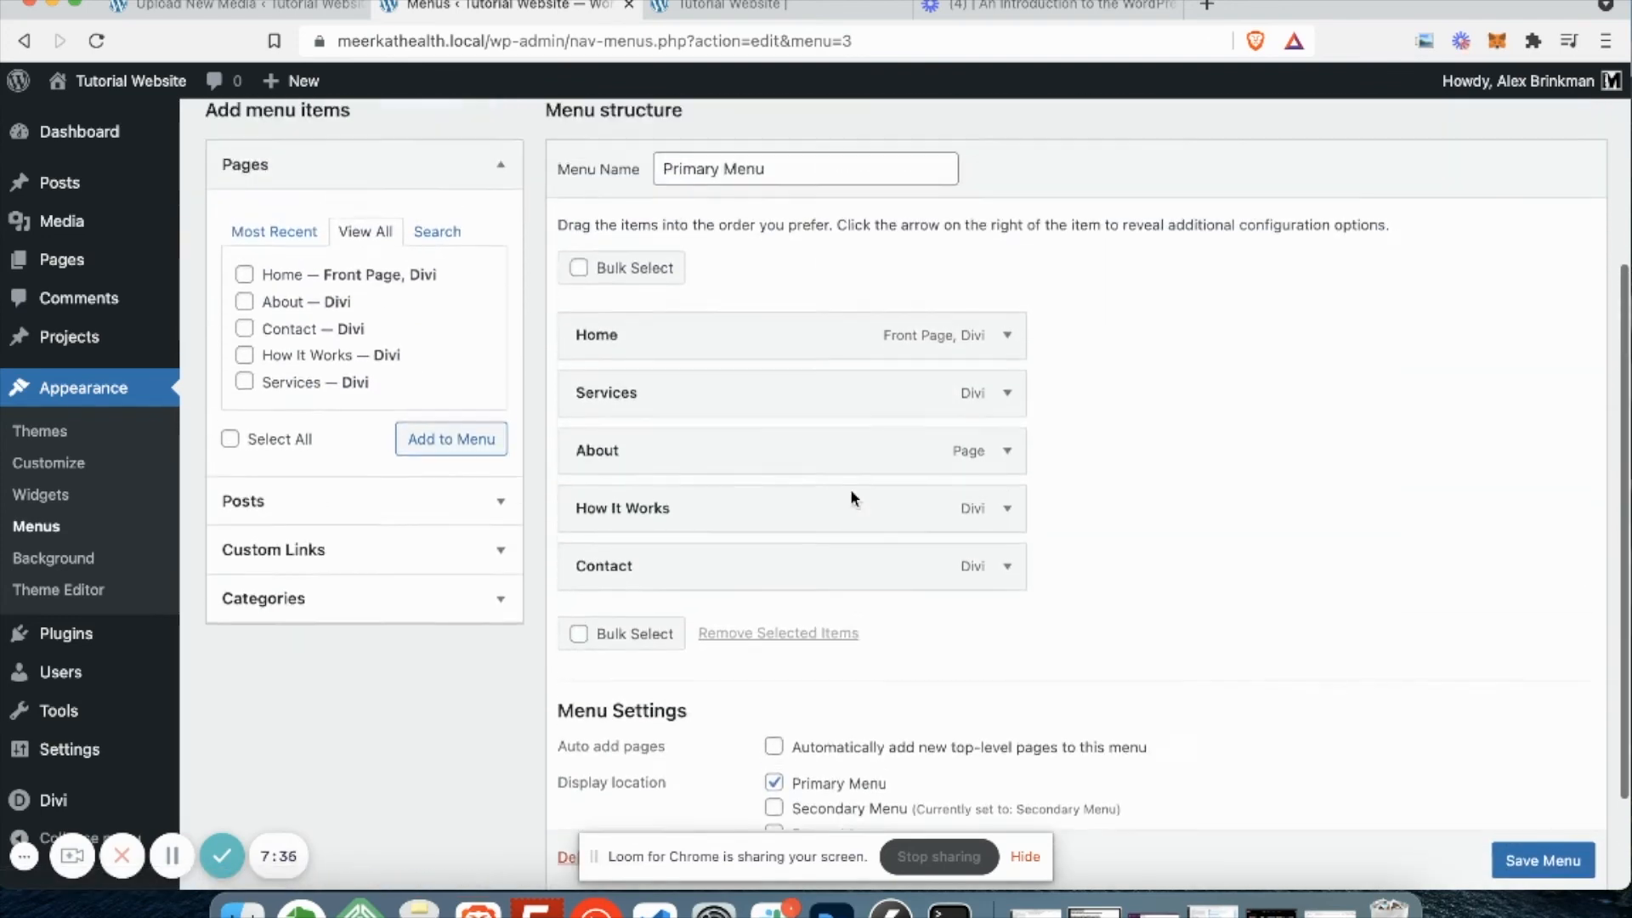
Move How It Works directly below Home and save the Primary Menu.
drag(656, 484, 649, 423)
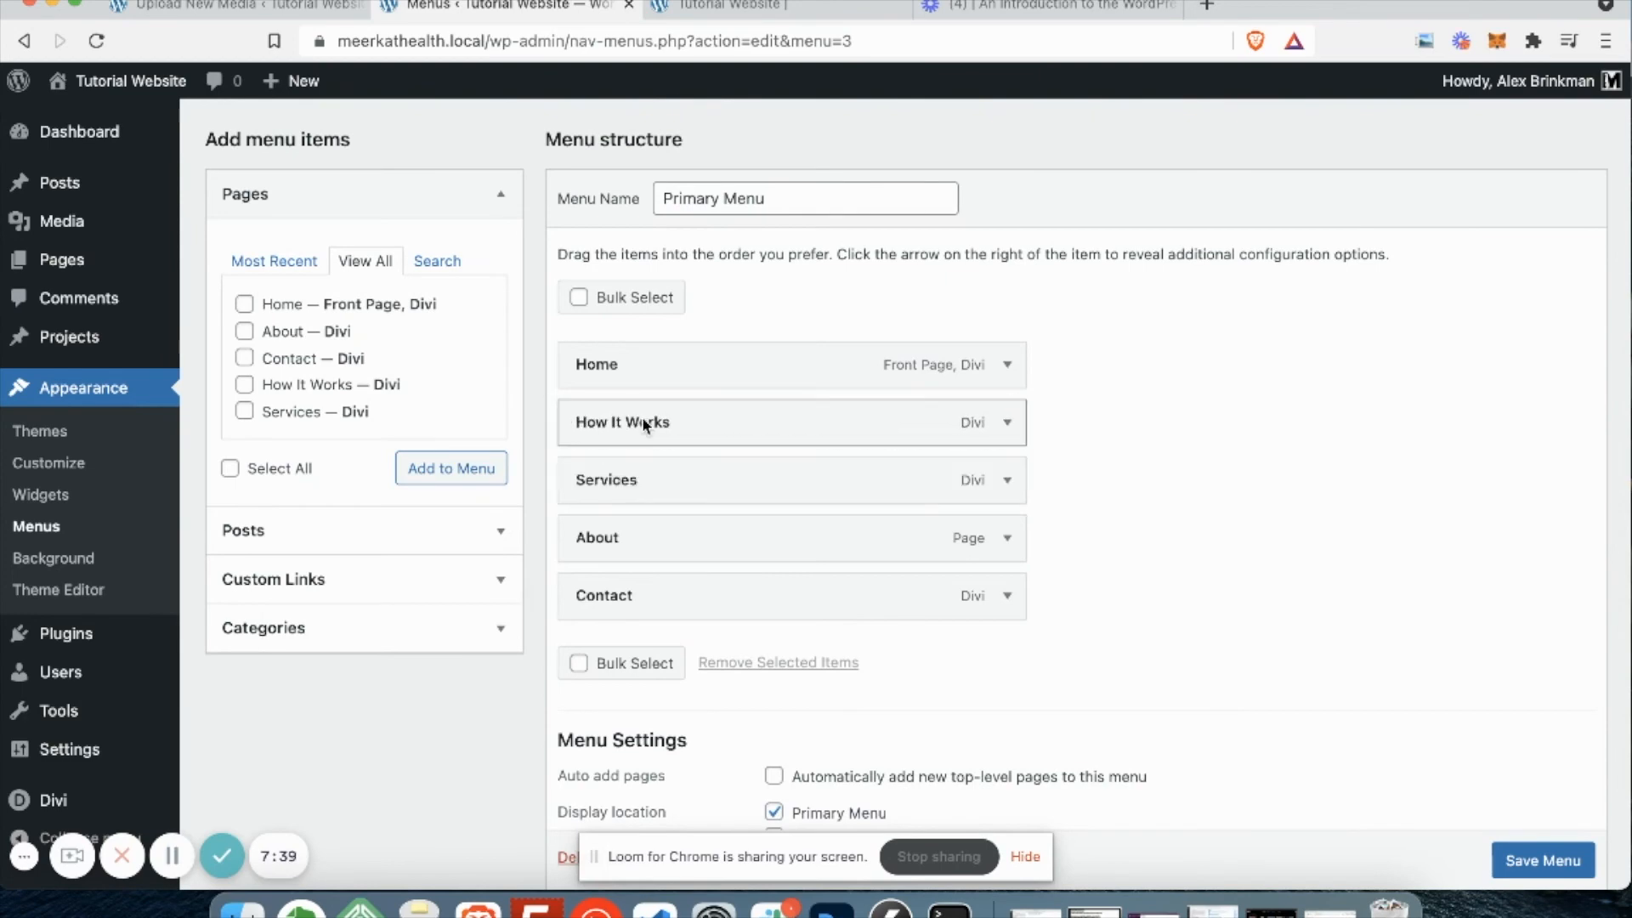
click(1571, 861)
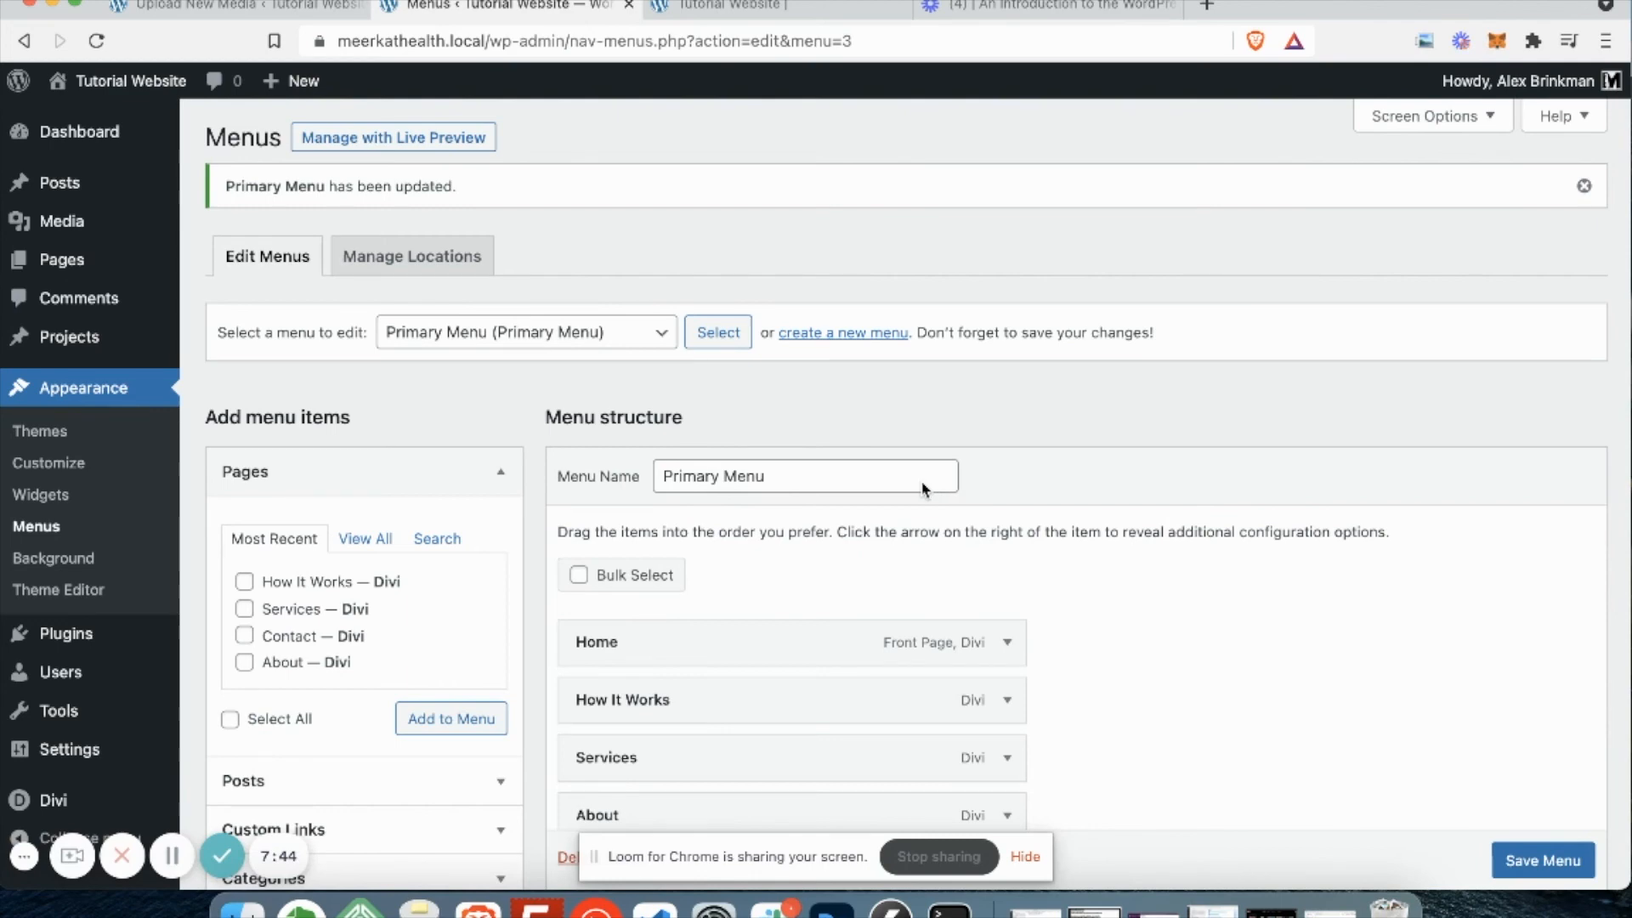
Examine the Posts and Categories options for adding menu items, including the post search, and collapse them again.
scroll(919, 387, down, 2)
click(488, 324)
click(460, 374)
click(354, 442)
click(438, 439)
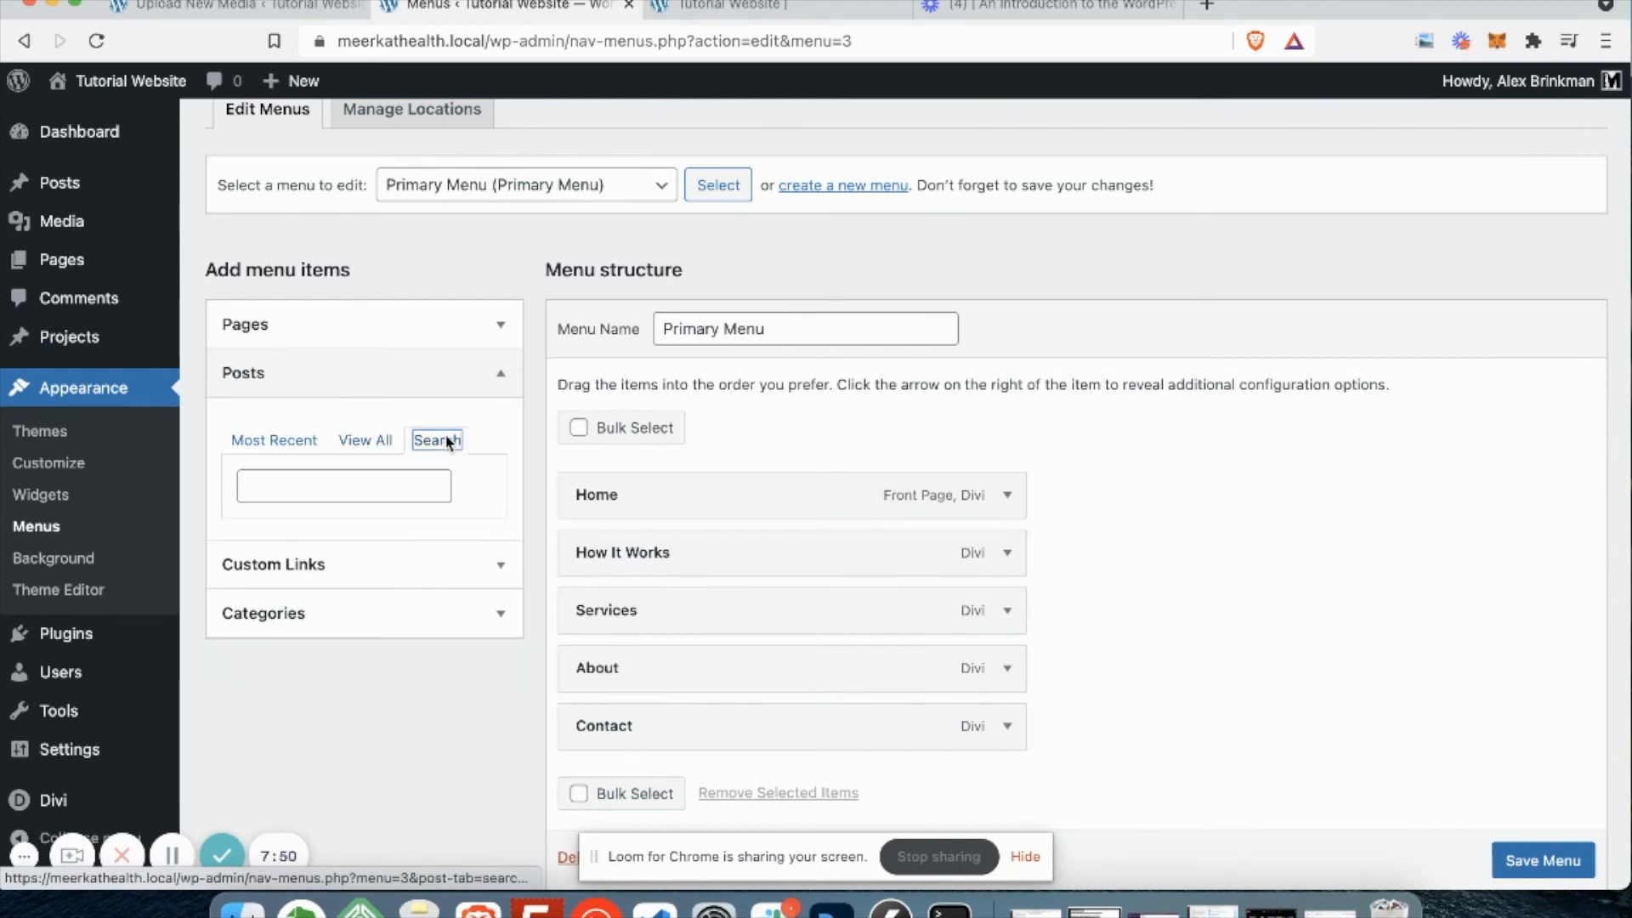
click(488, 378)
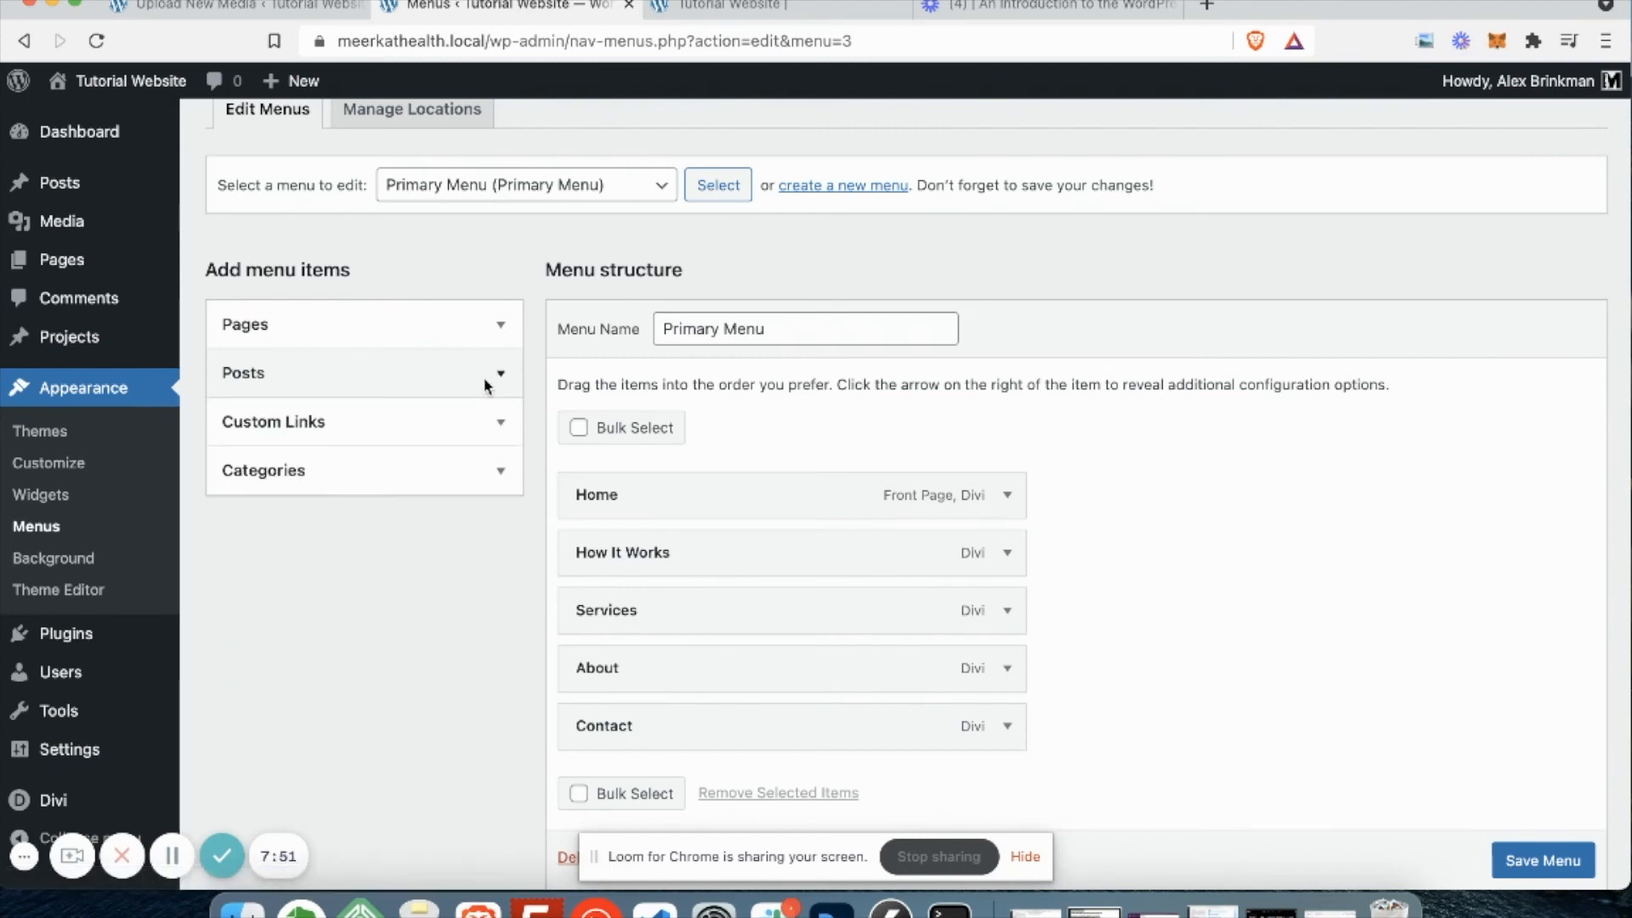
click(460, 474)
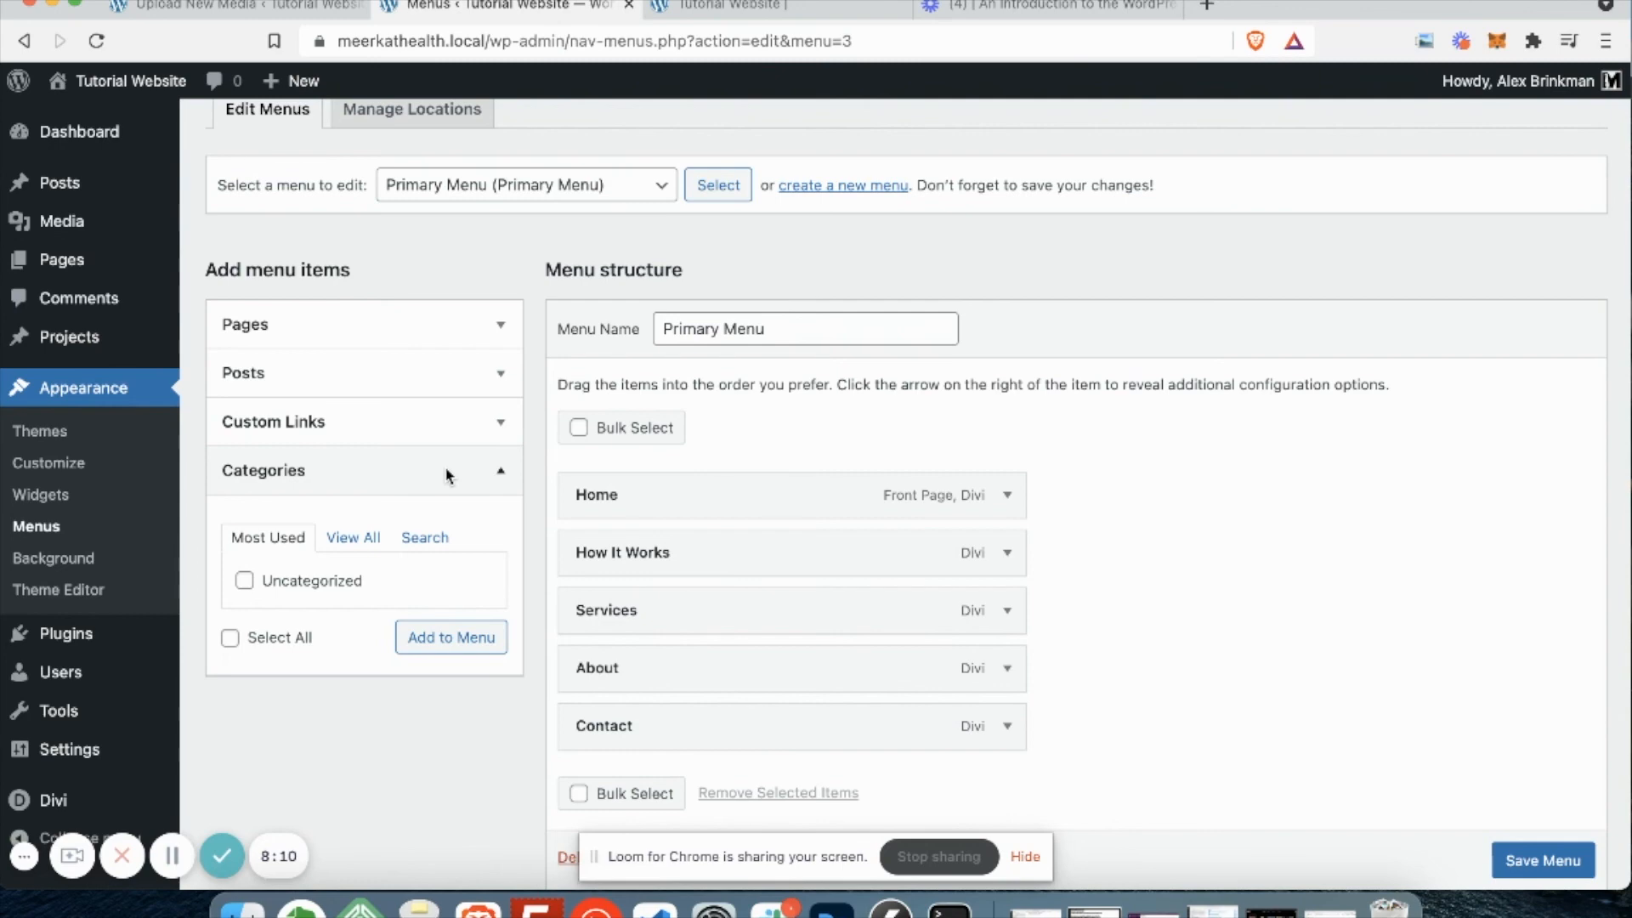
click(498, 481)
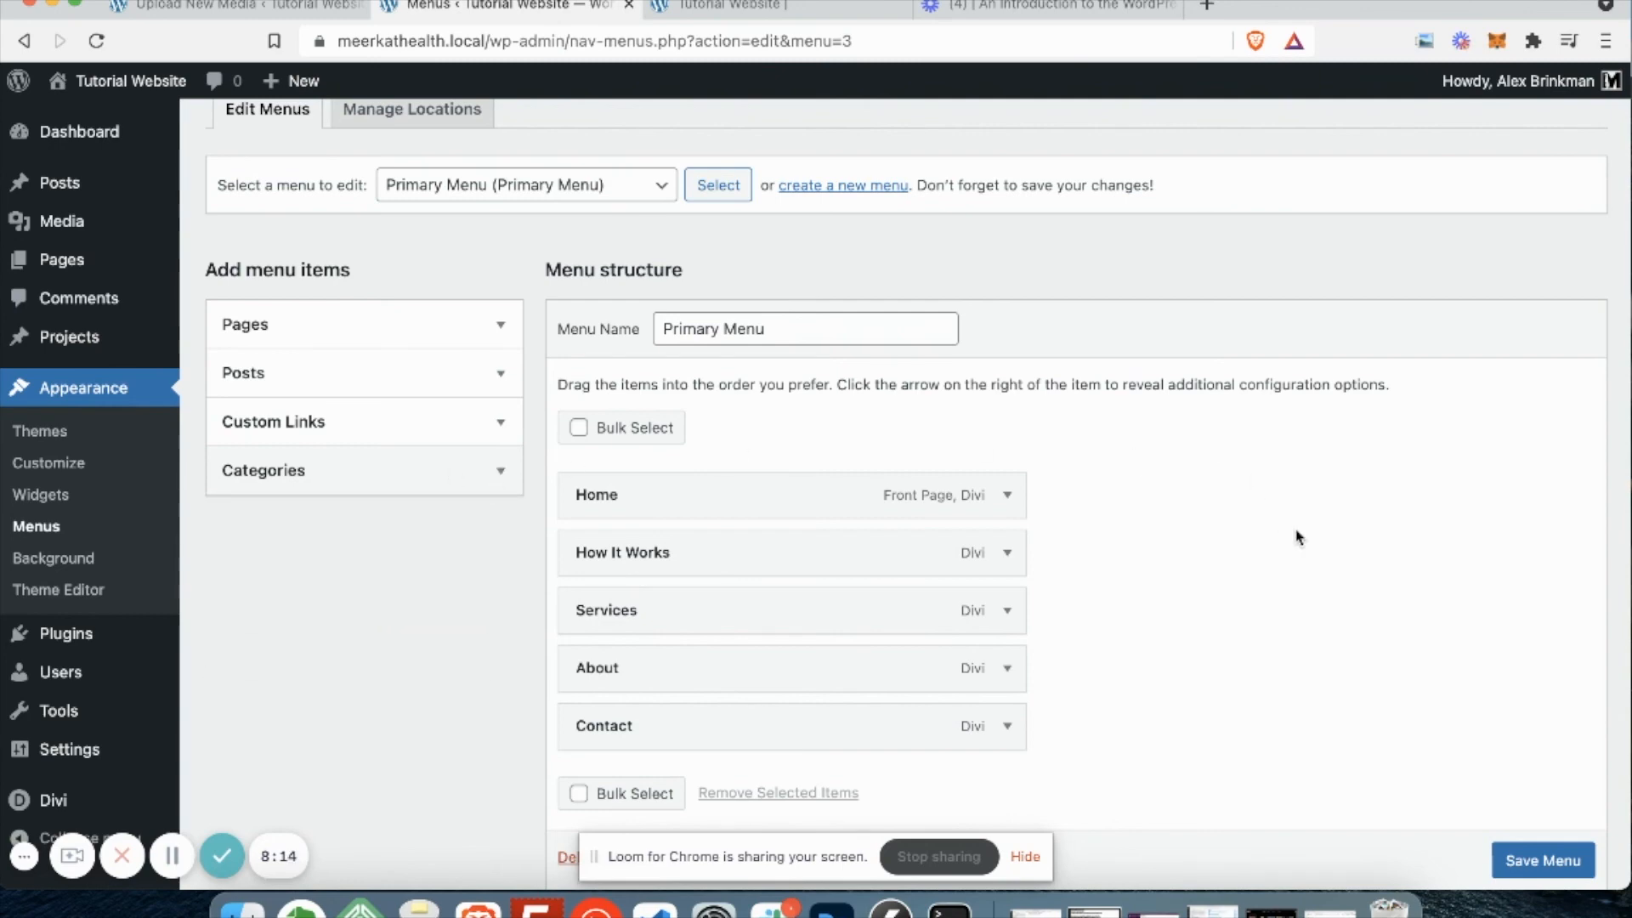
Load the Secondary Menu for editing and compare its items with the live site's header.
scroll(1078, 416, up, 2)
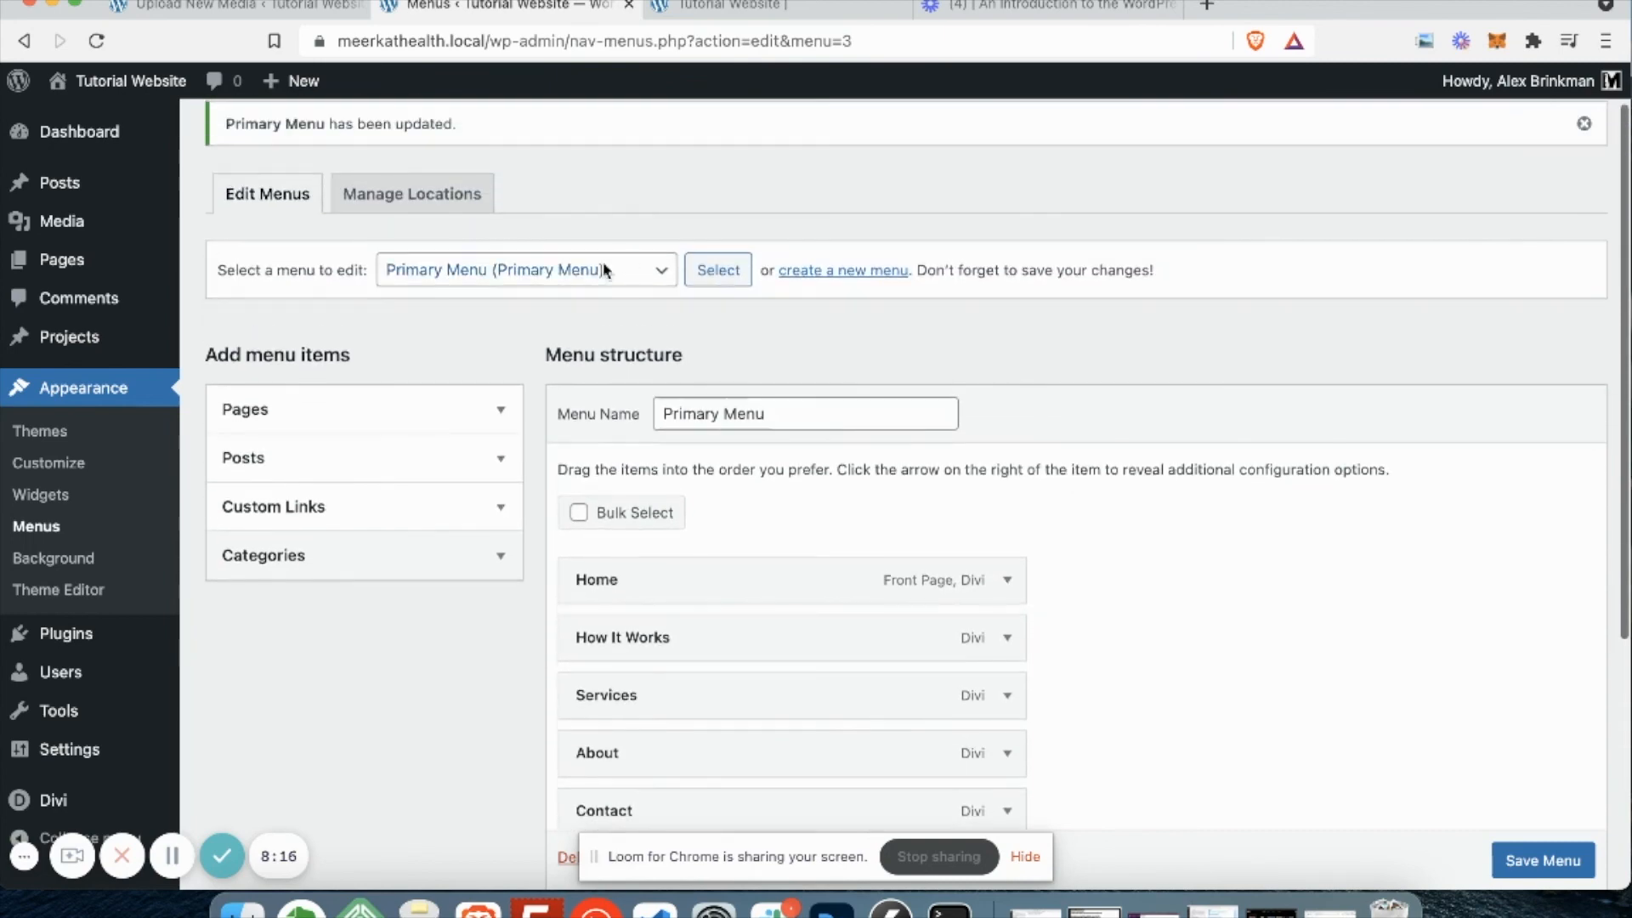
click(590, 269)
click(590, 295)
click(718, 270)
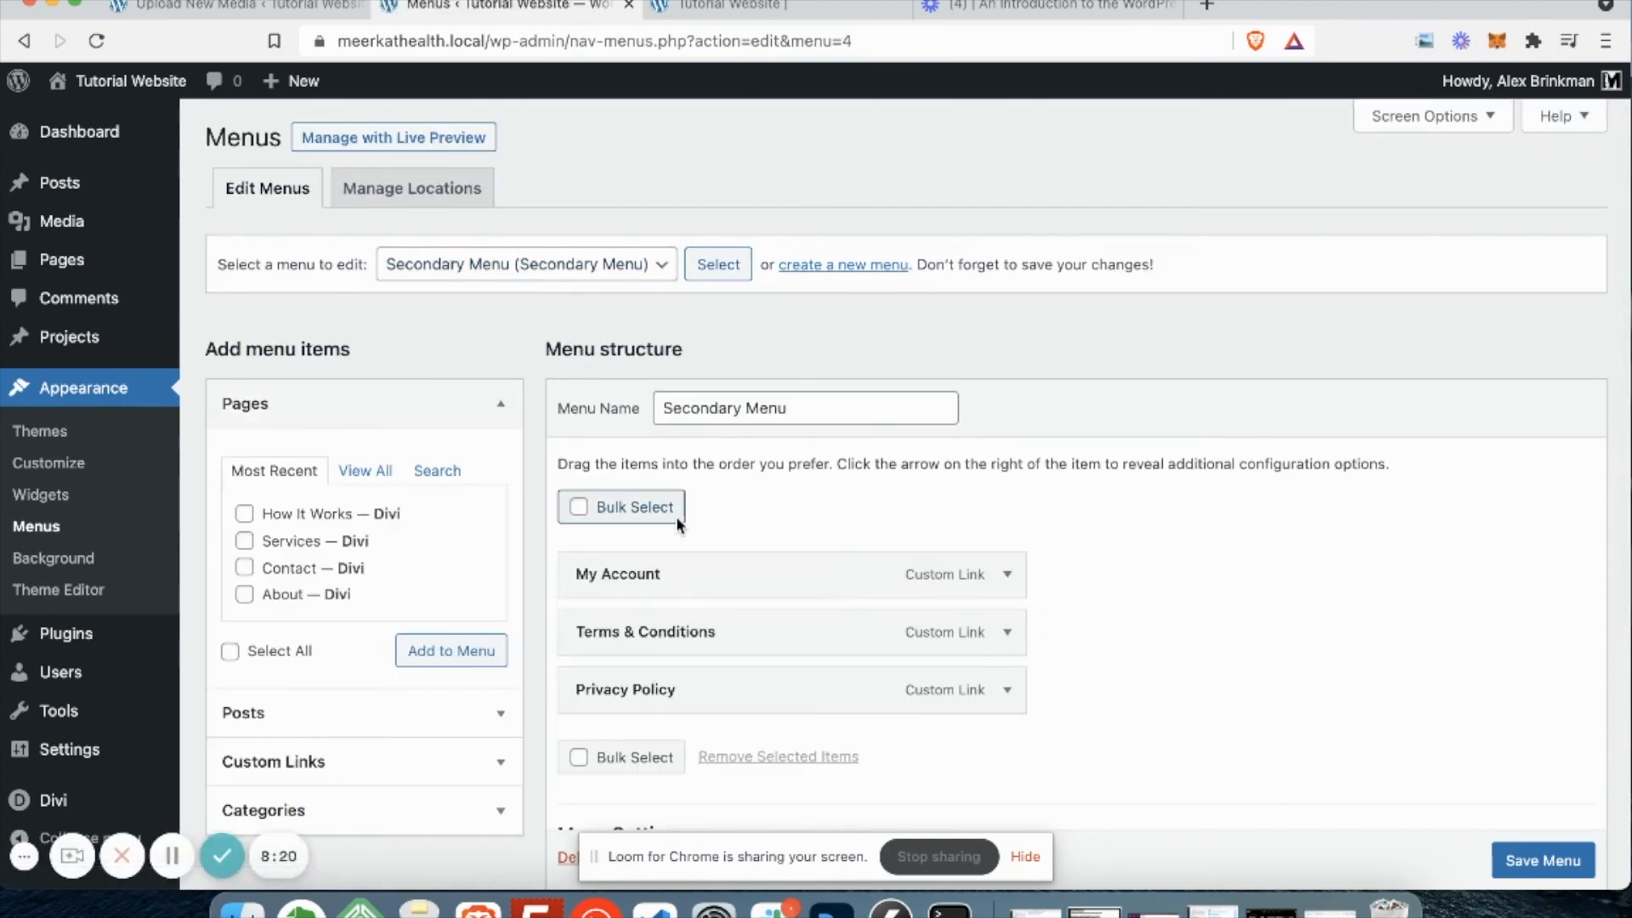
click(736, 7)
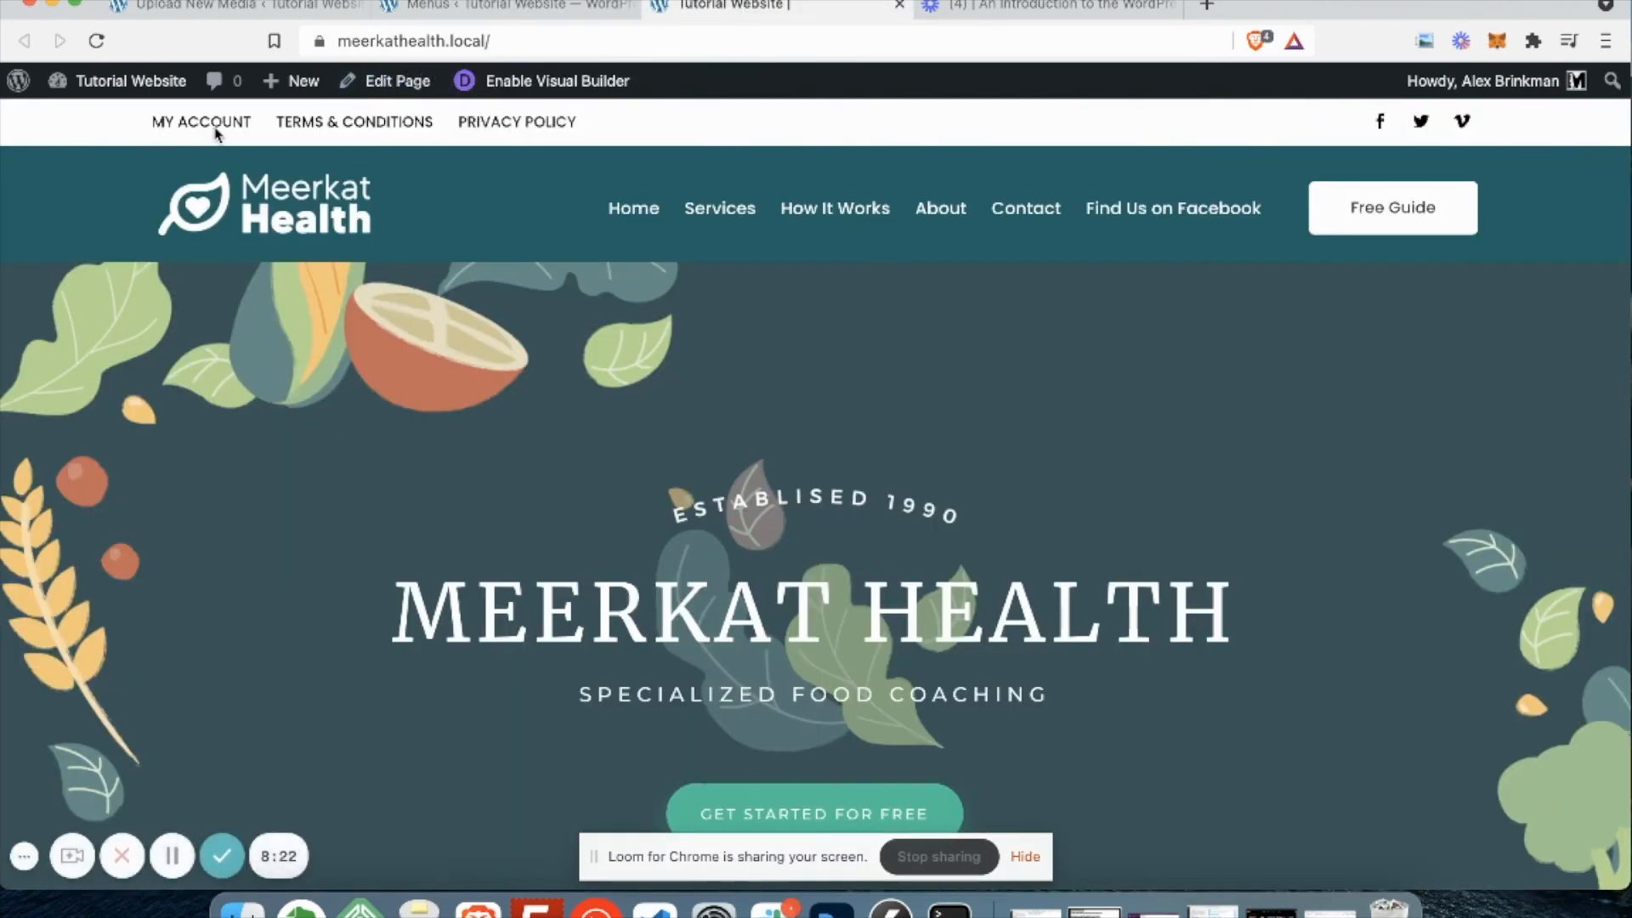
click(565, 13)
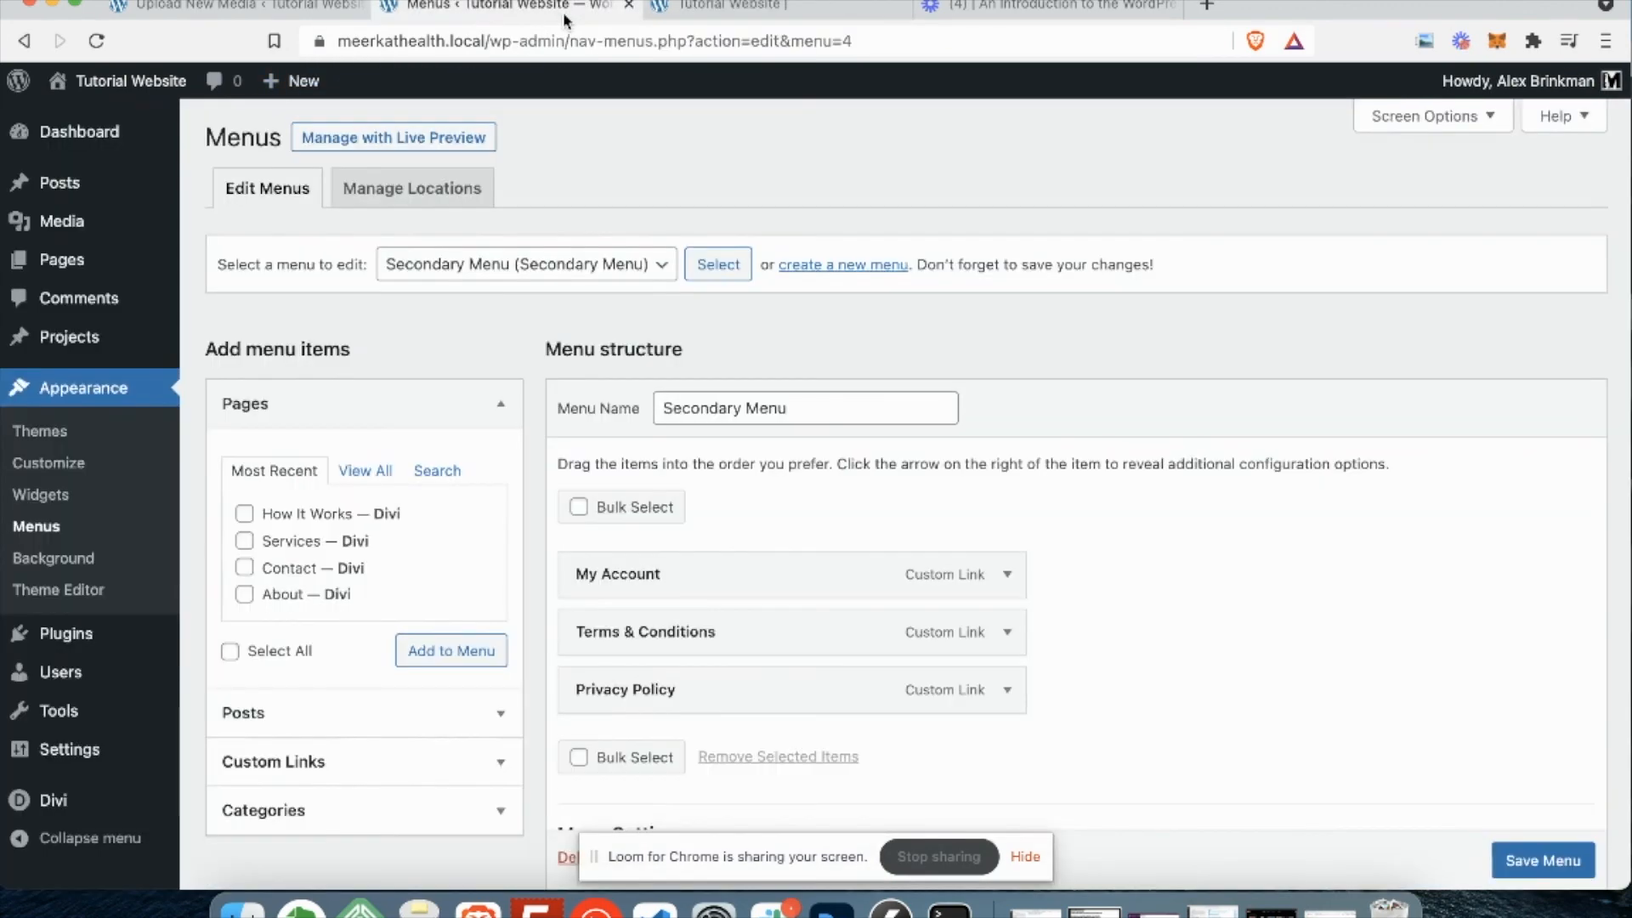
Inspect the URL and label settings of the My Account and Terms & Conditions items, and collapse both.
scroll(1023, 451, down, 2)
click(1007, 465)
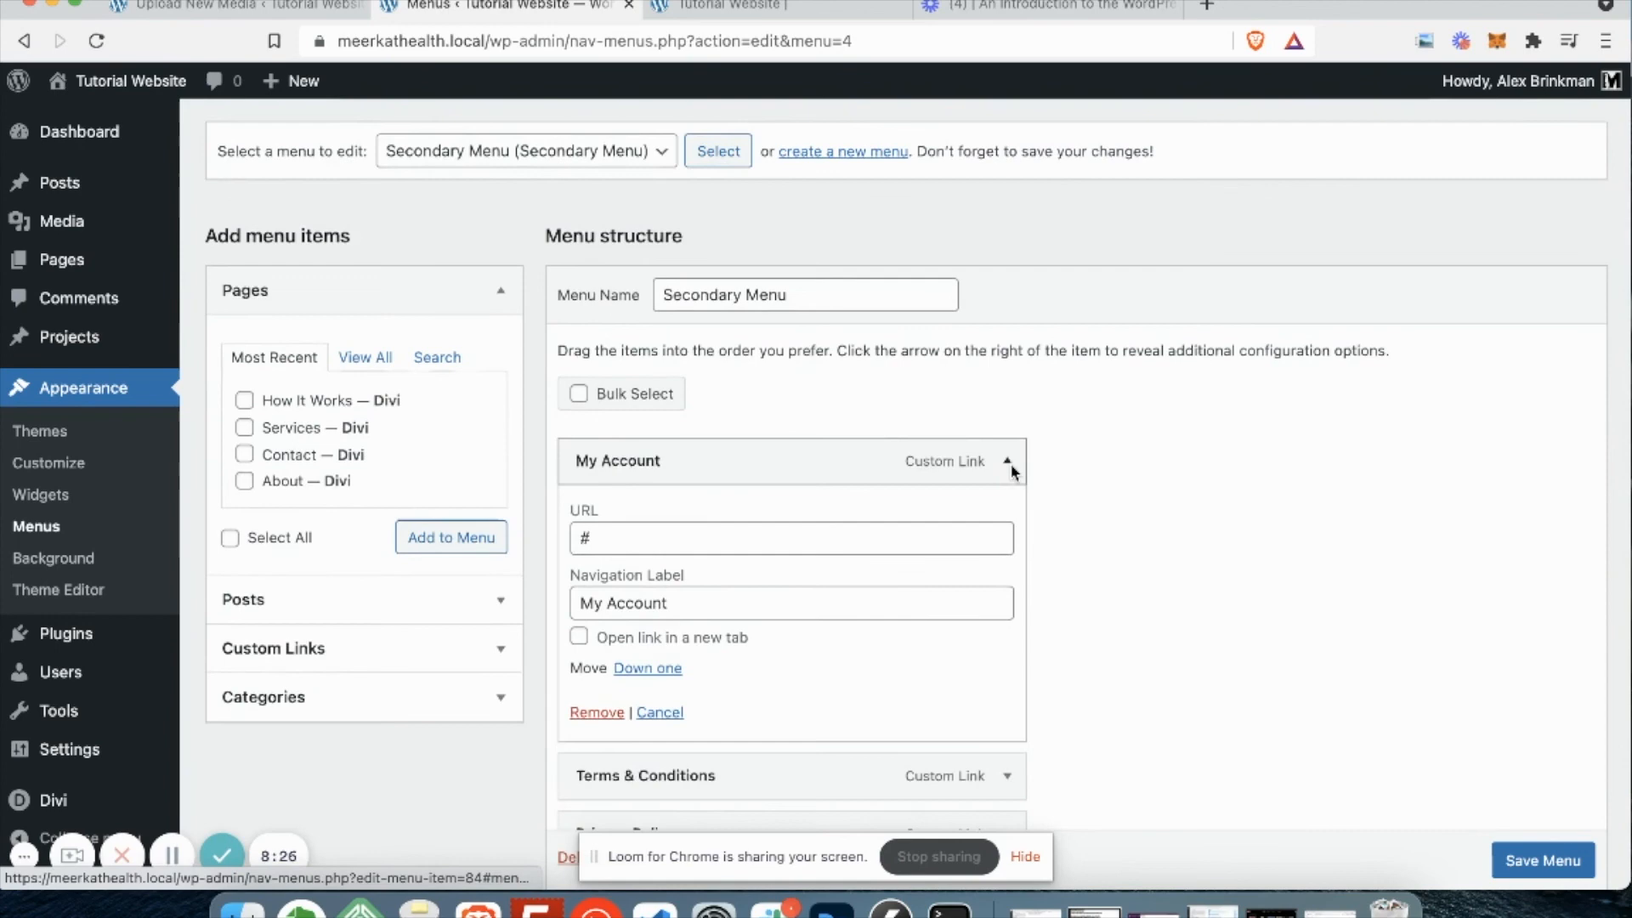
scroll(1010, 595, down, 2)
click(1008, 640)
drag(643, 724, 574, 718)
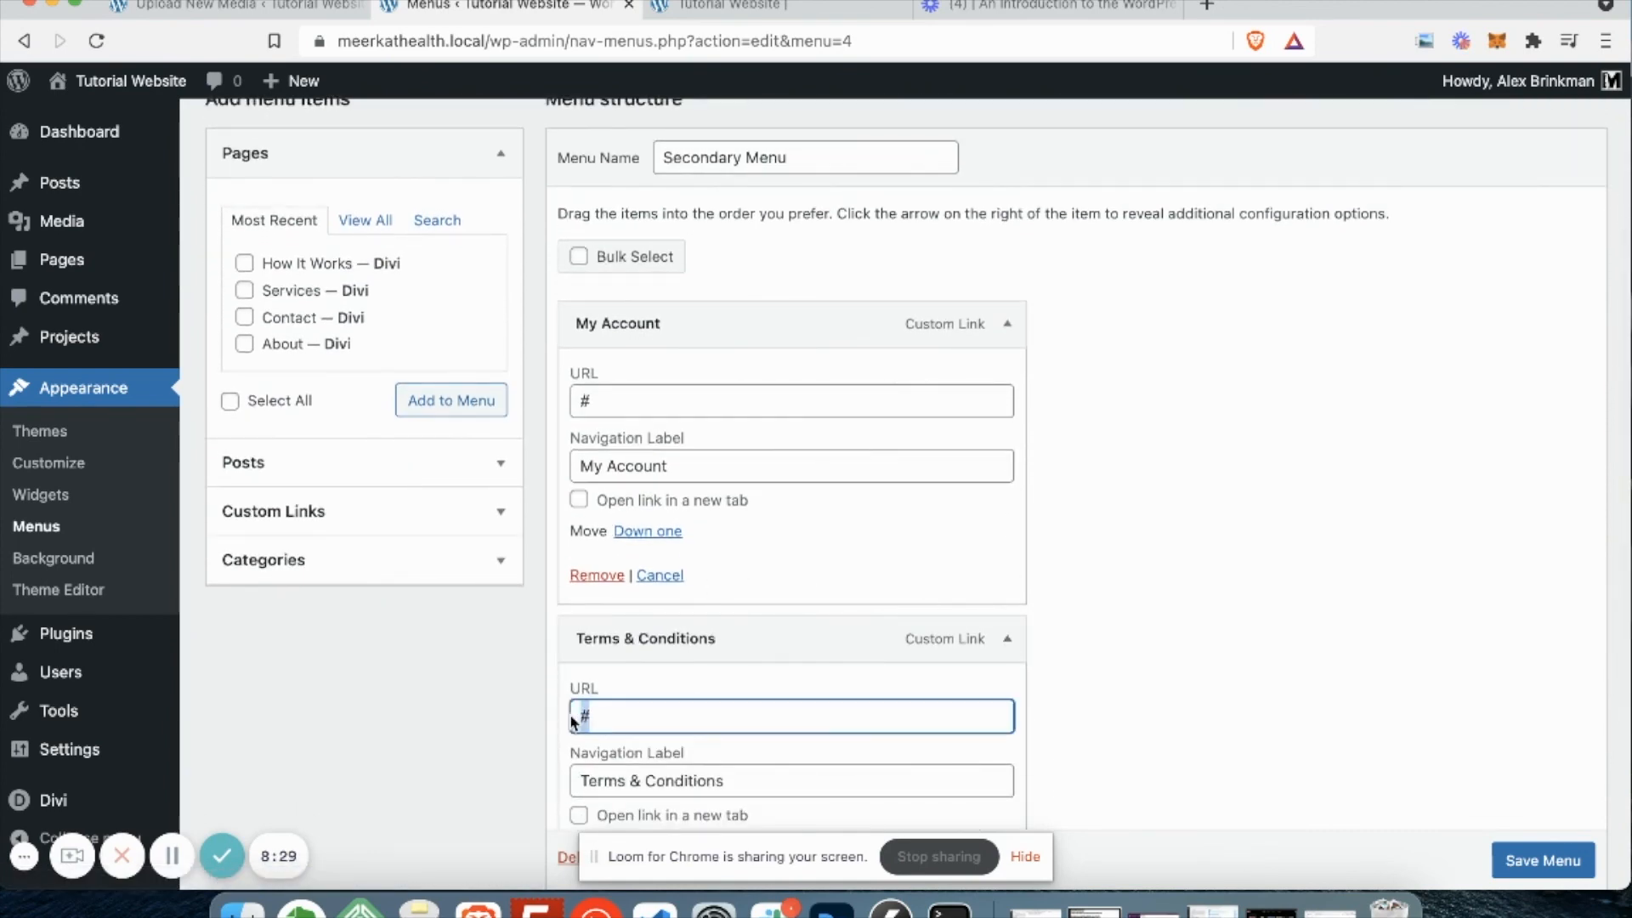
click(1010, 643)
click(1008, 327)
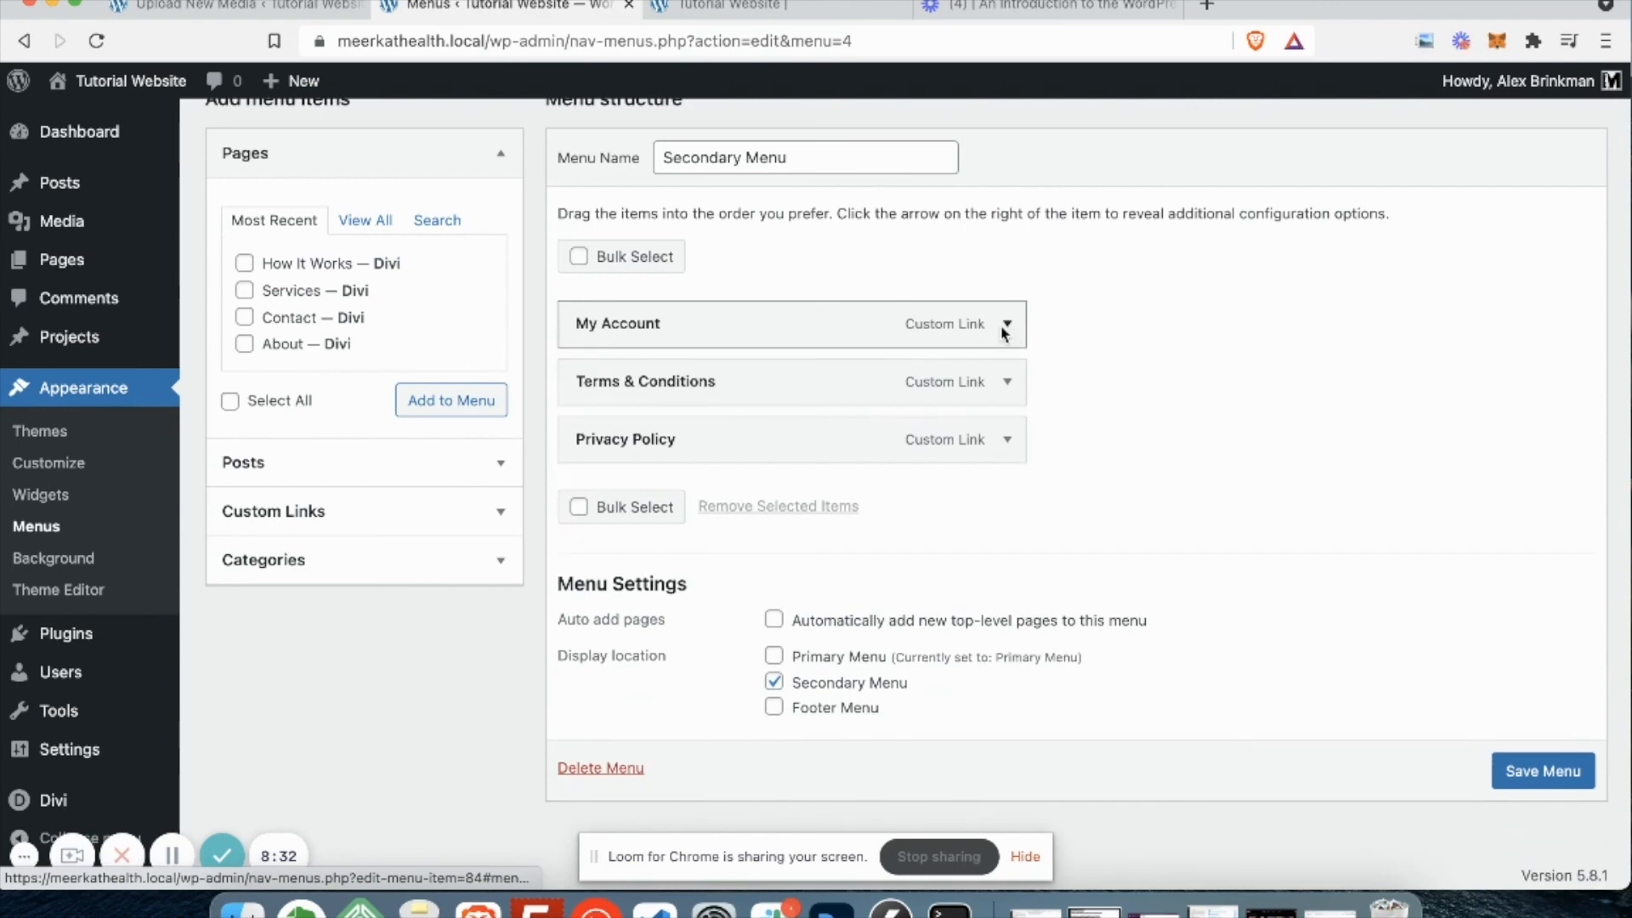
scroll(947, 283, up, 2)
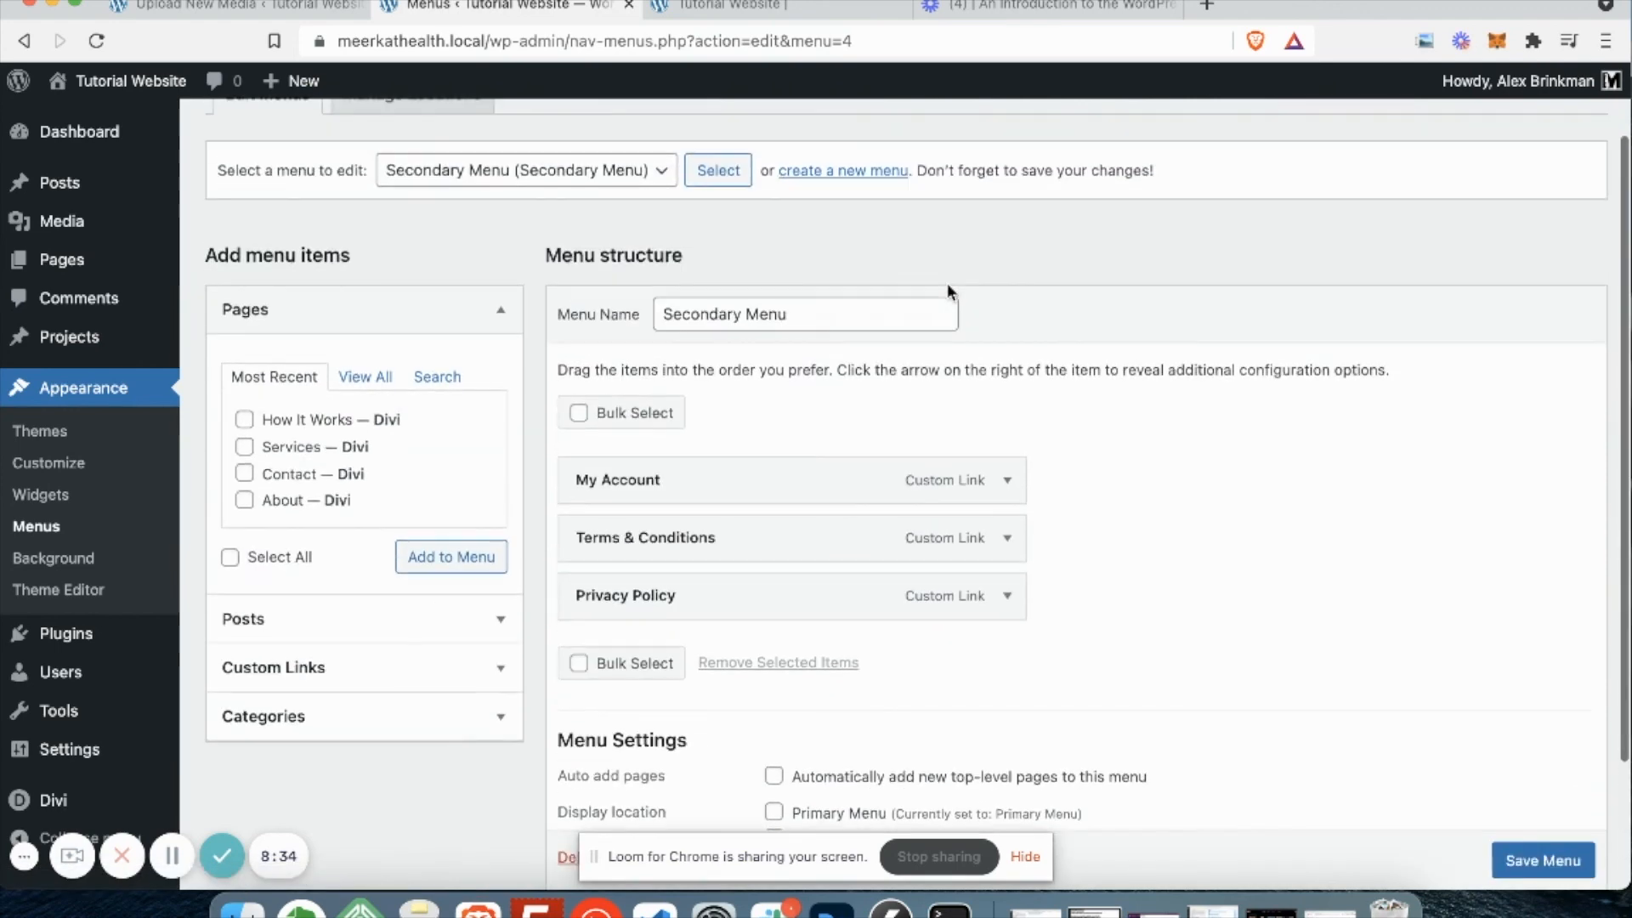